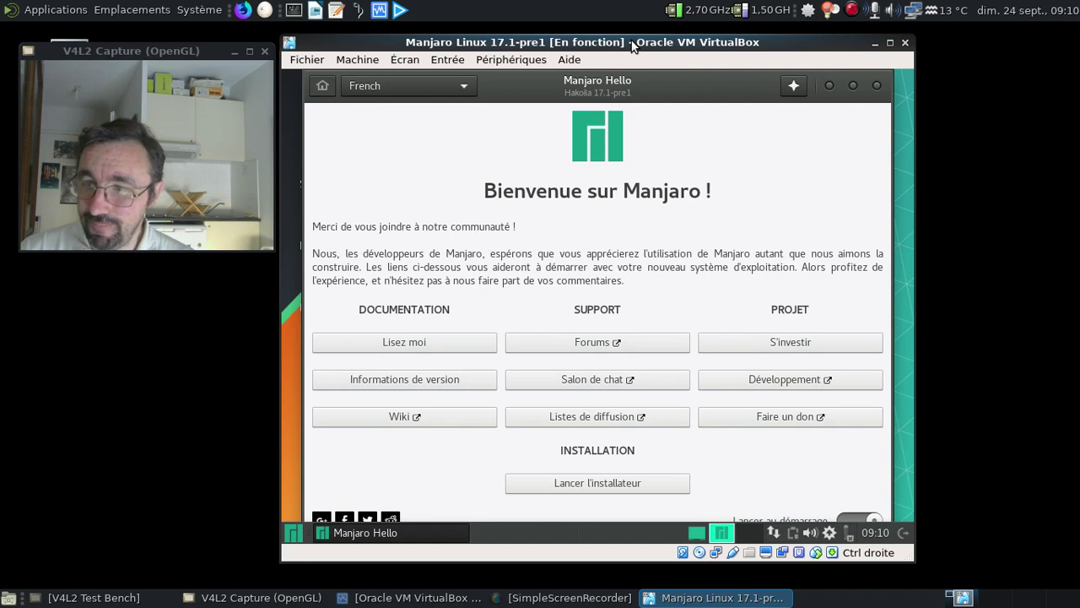
Close the Manjaro Hello window and open a terminal emulator in full-screen view.
left_click(877, 84)
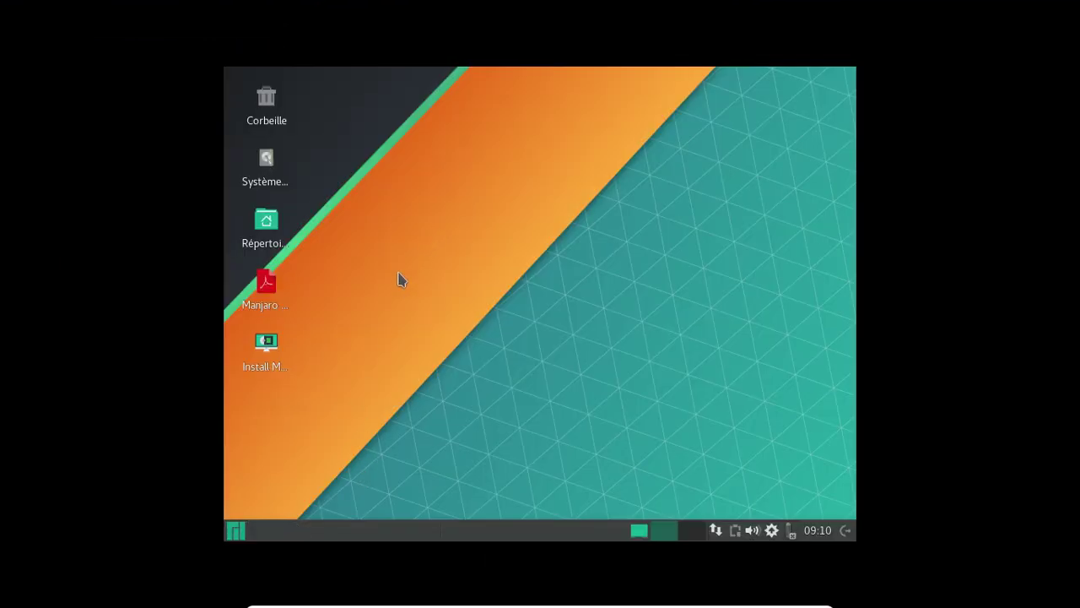
left_click(237, 532)
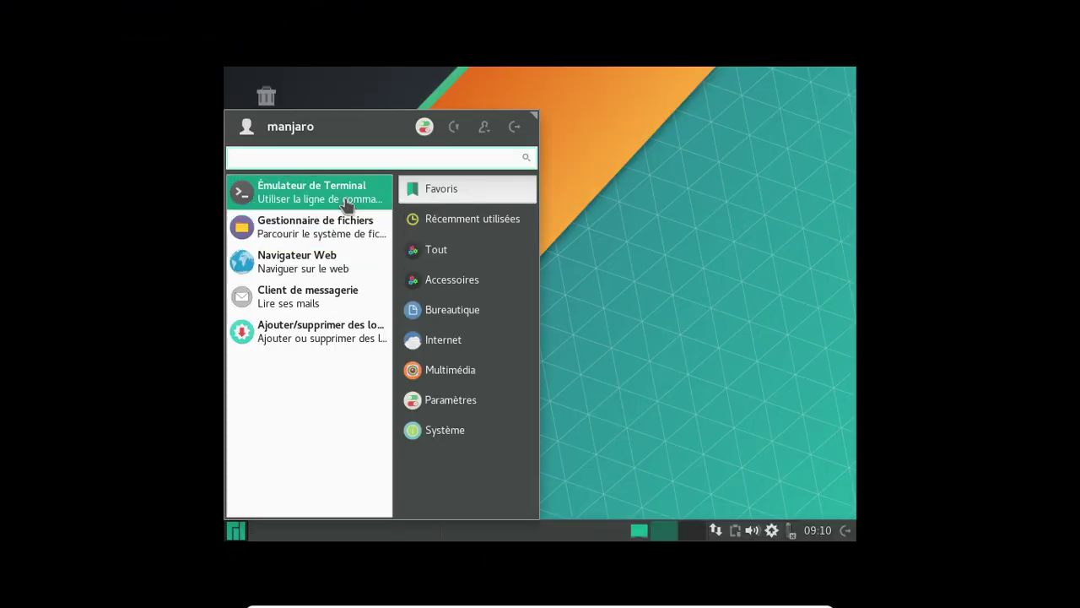
left_click(346, 205)
Set the display resolution to 1366x768 with xrandr -s and exit the terminal.
type("xranr")
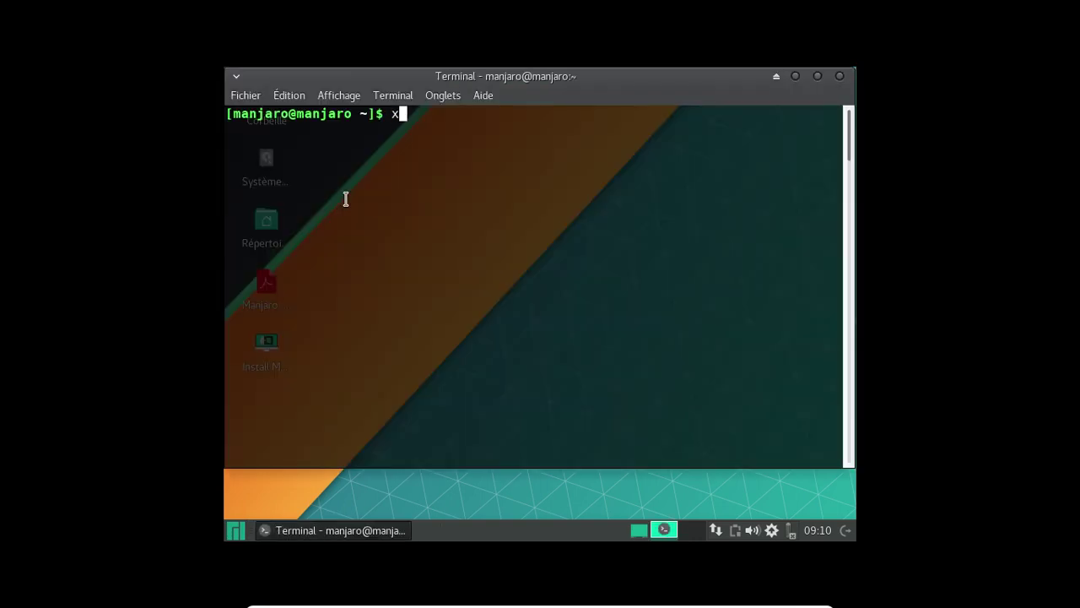
key("BackSpace")
type("dr s")
key("BackSpace")
type("-s 1366x768")
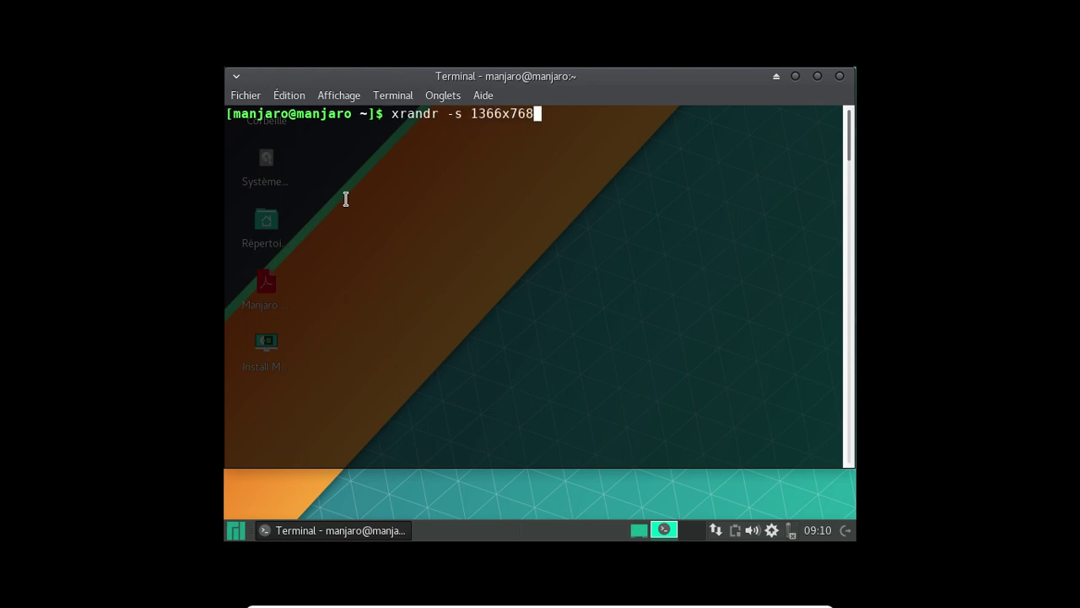
key("Return")
type("exit")
key("Return")
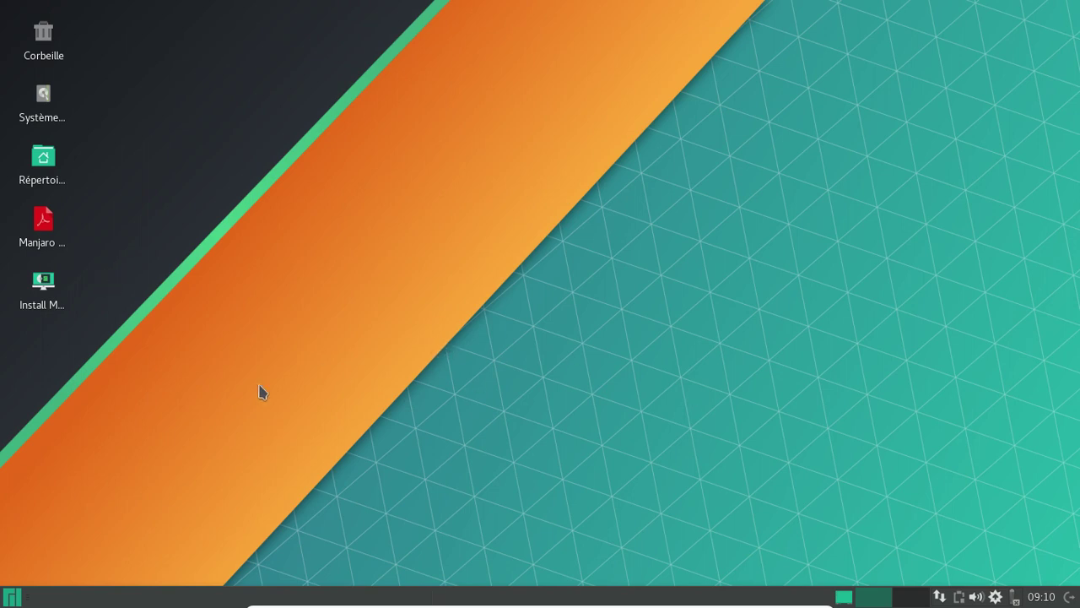
Open the Manjaro settings manager, examine the installed kernels under Noyau, and close it.
left_click(11, 598)
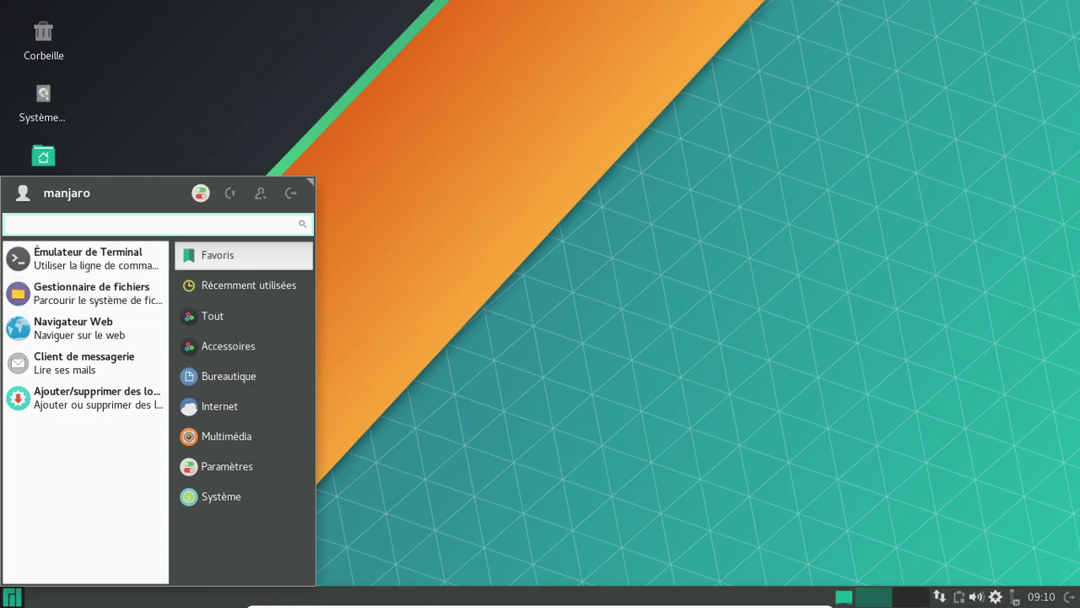
type("manj")
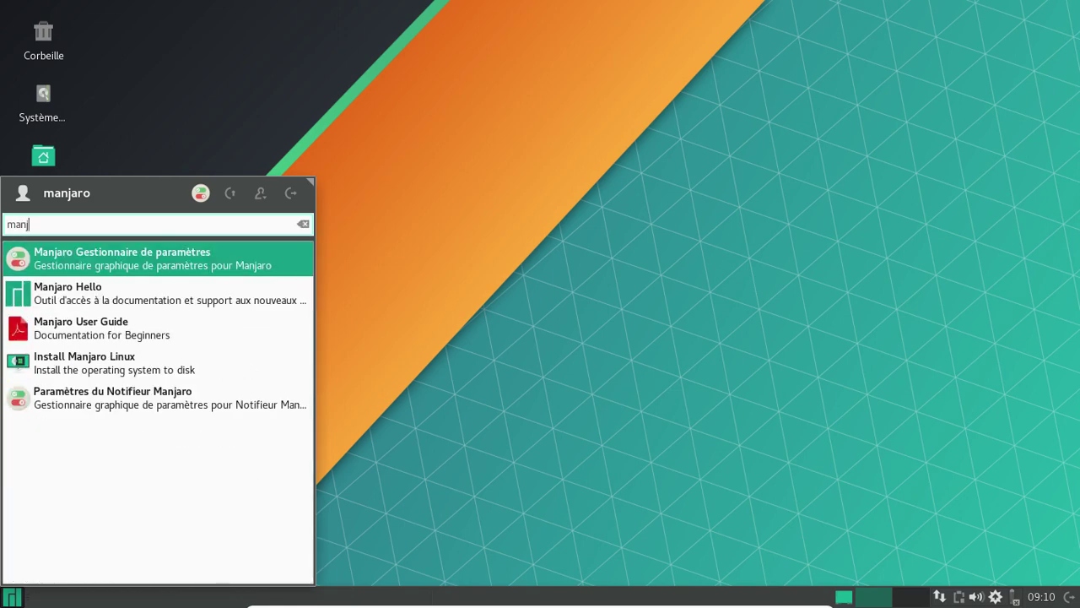
key("Escape")
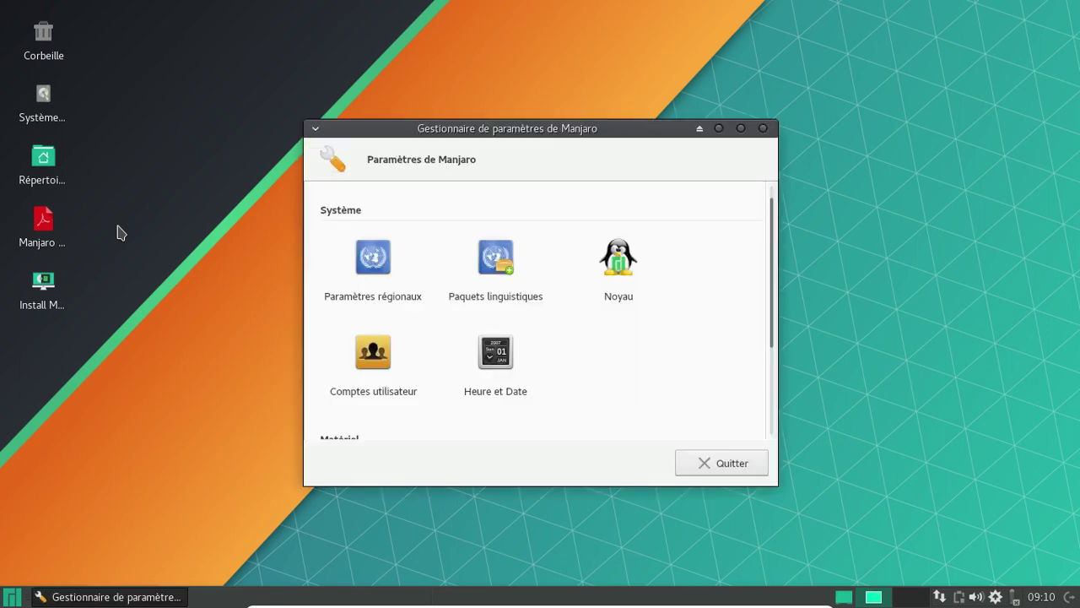
left_click(604, 279)
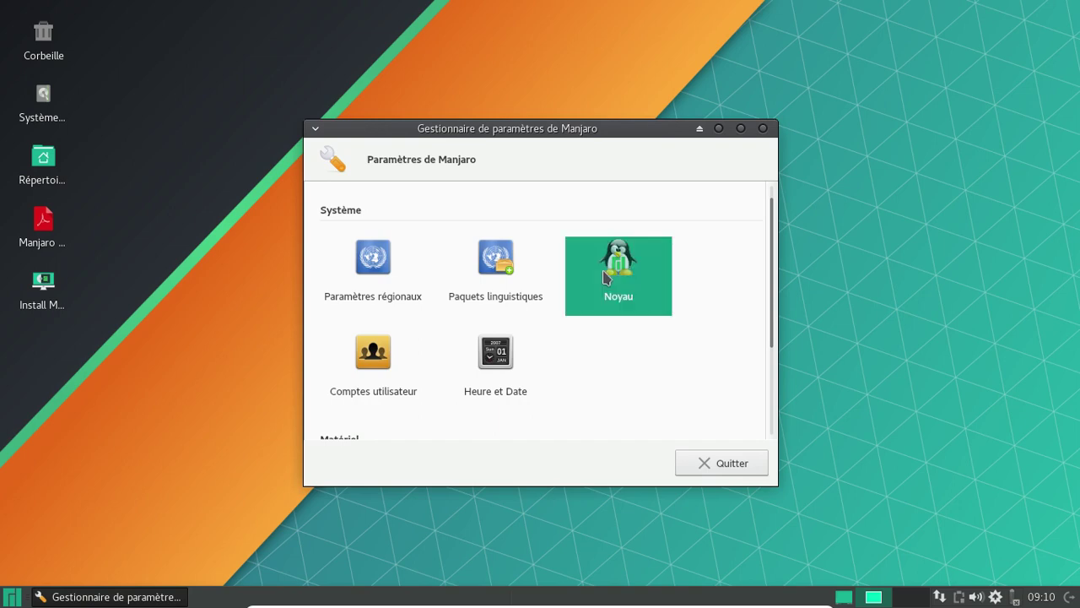
double_click(605, 279)
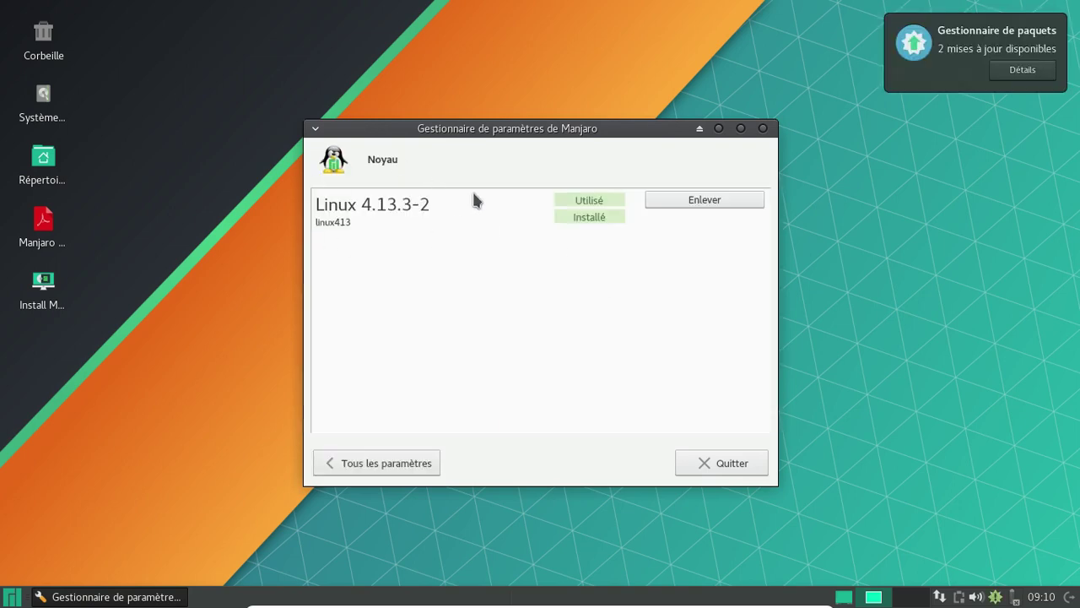
left_click(1045, 33)
left_click(415, 466)
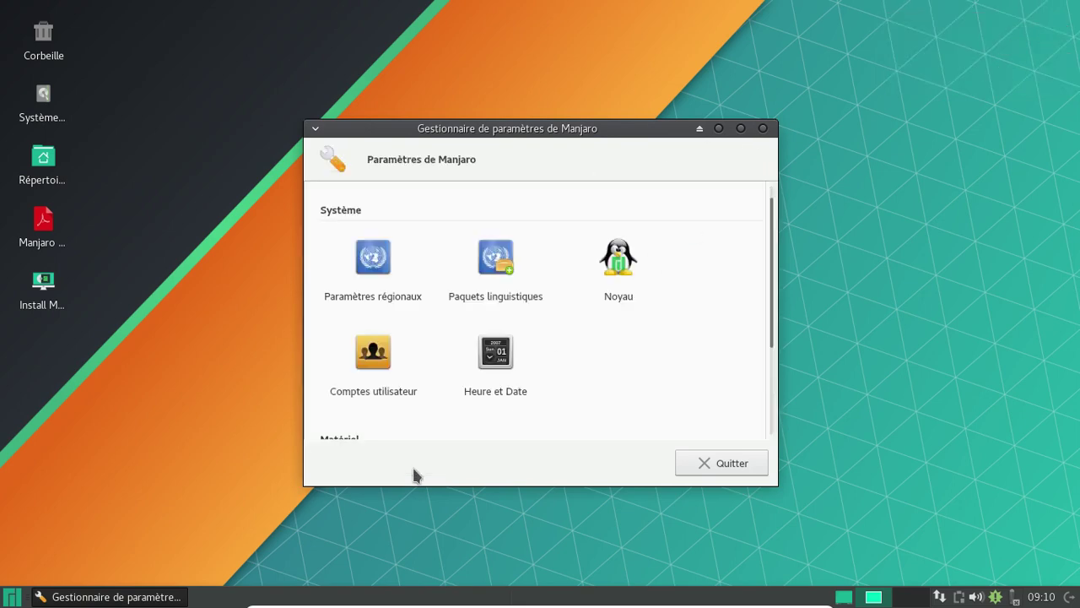
left_click(762, 128)
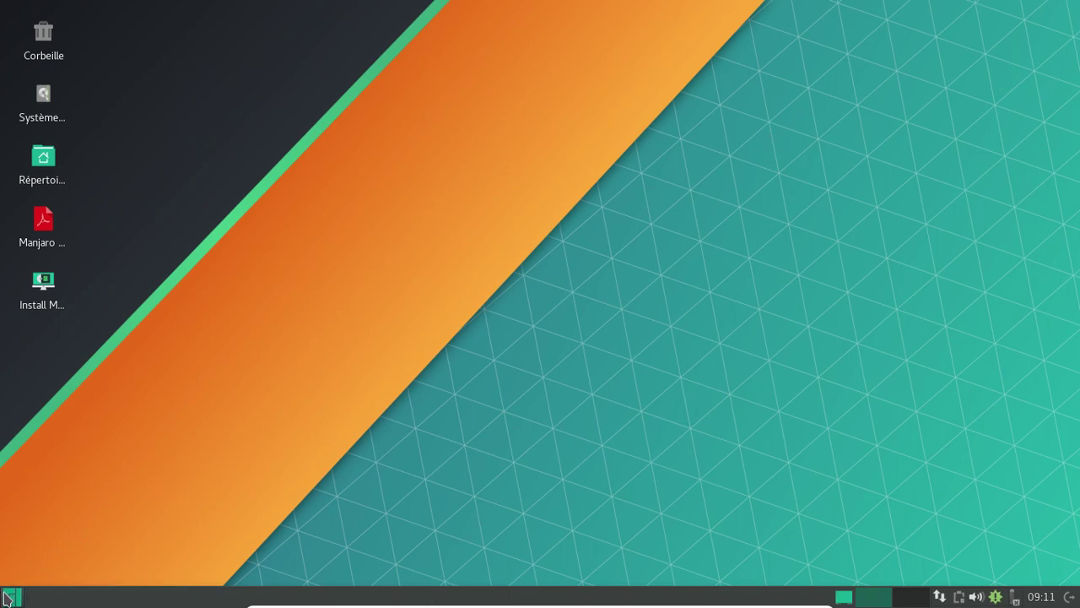
Launch the Manjaro Linux installer from the desktop.
double_click(43, 308)
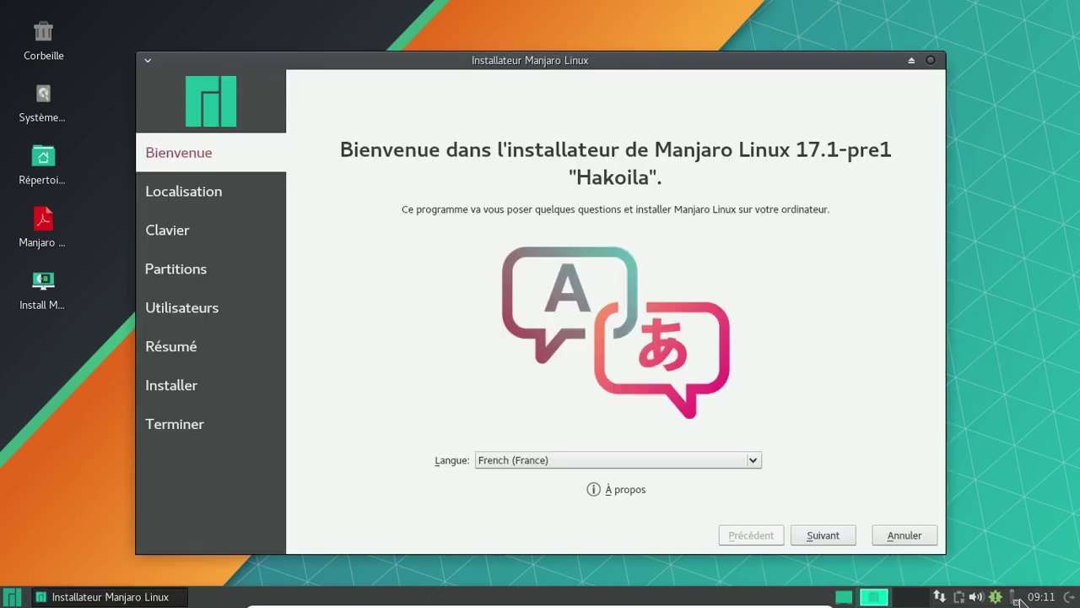
Review the Xfce power manager's device, security, display, system and general settings, and close it.
left_click(1017, 599)
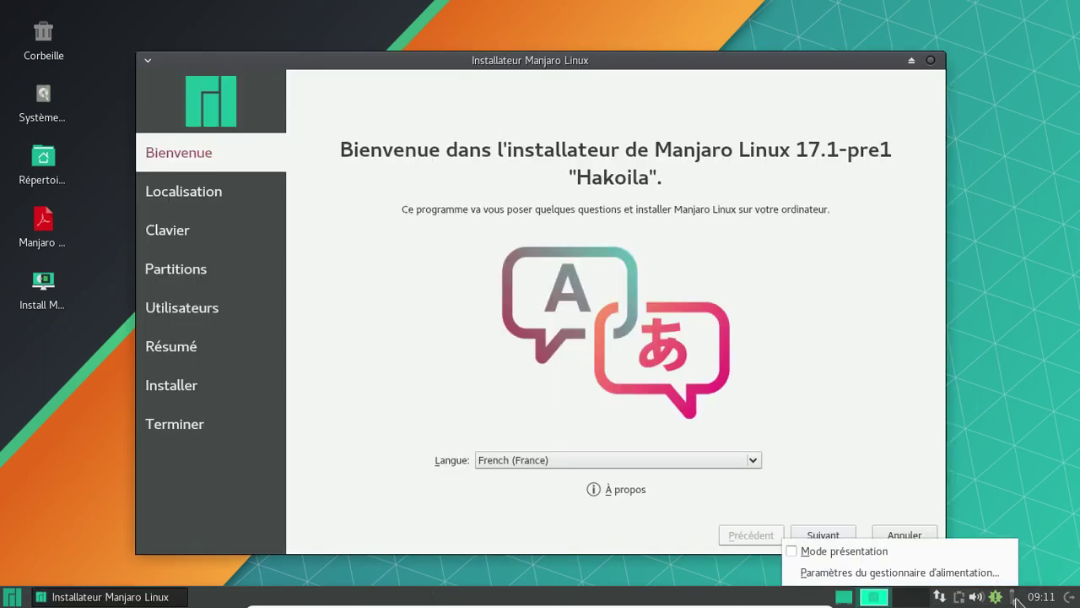
left_click(962, 577)
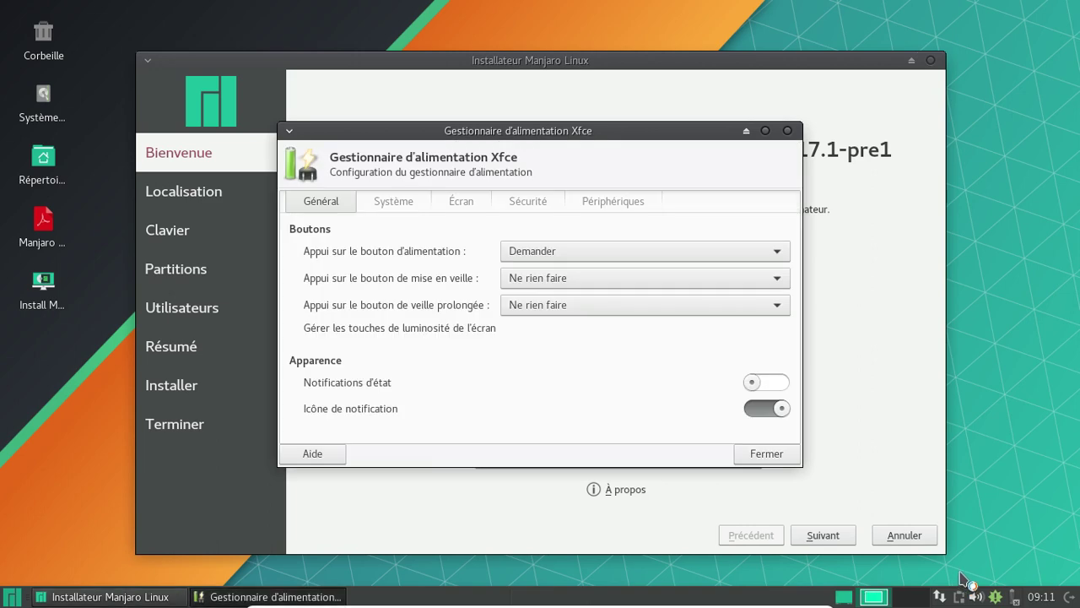
left_click(611, 209)
left_click(541, 212)
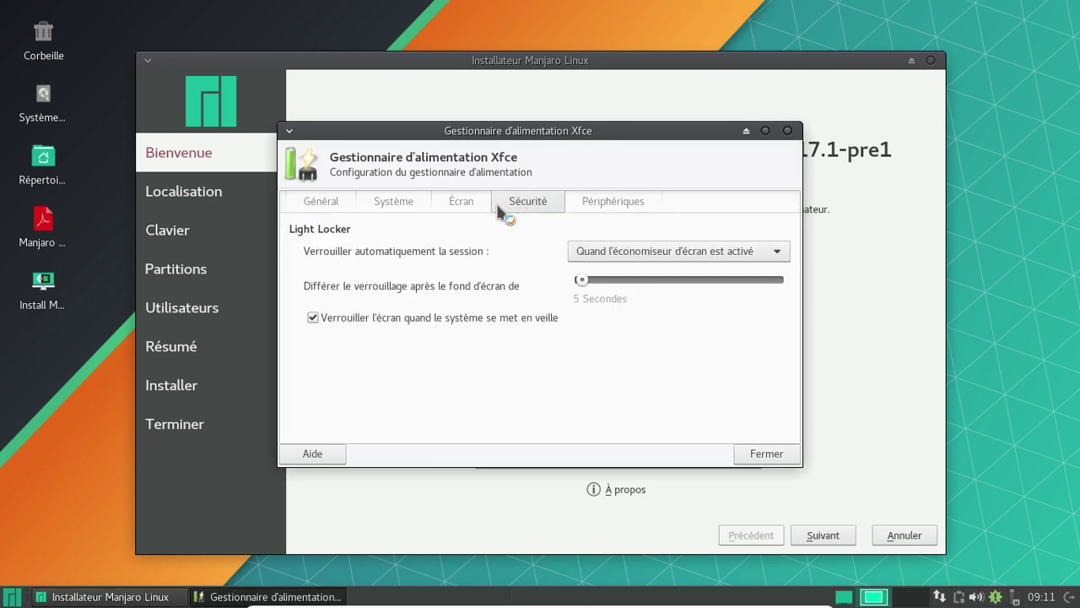
left_click(461, 212)
left_click(395, 207)
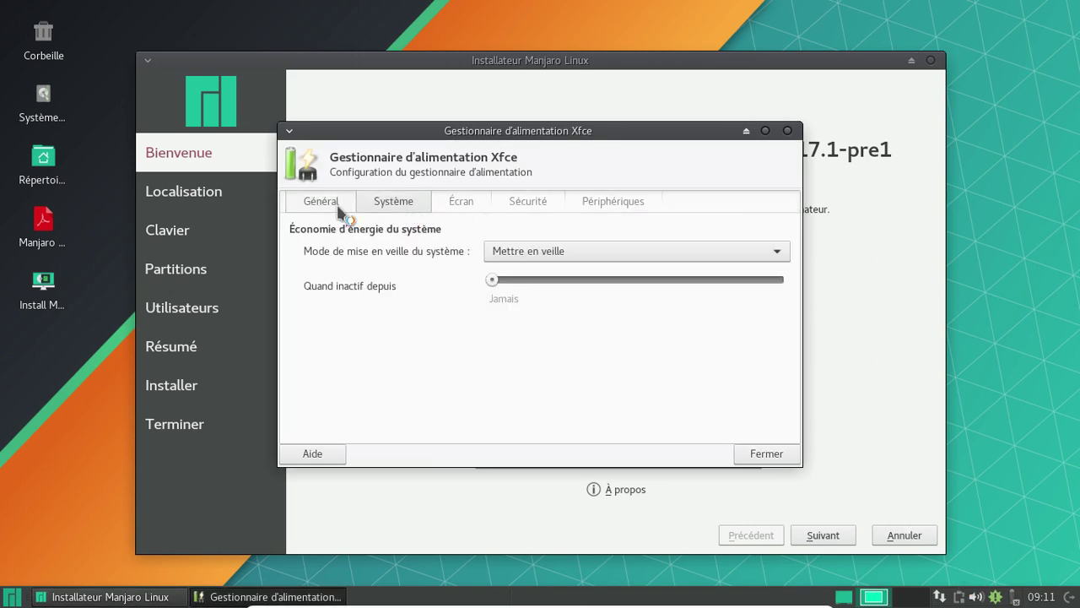
left_click(342, 211)
left_click(787, 131)
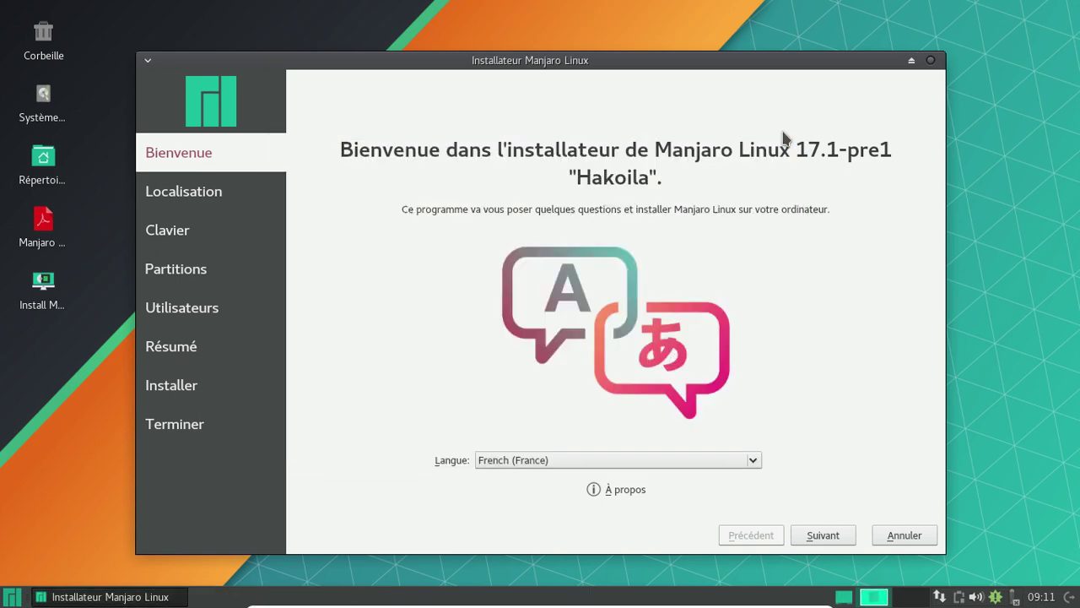
View the installer's about information and close it.
left_click(601, 489)
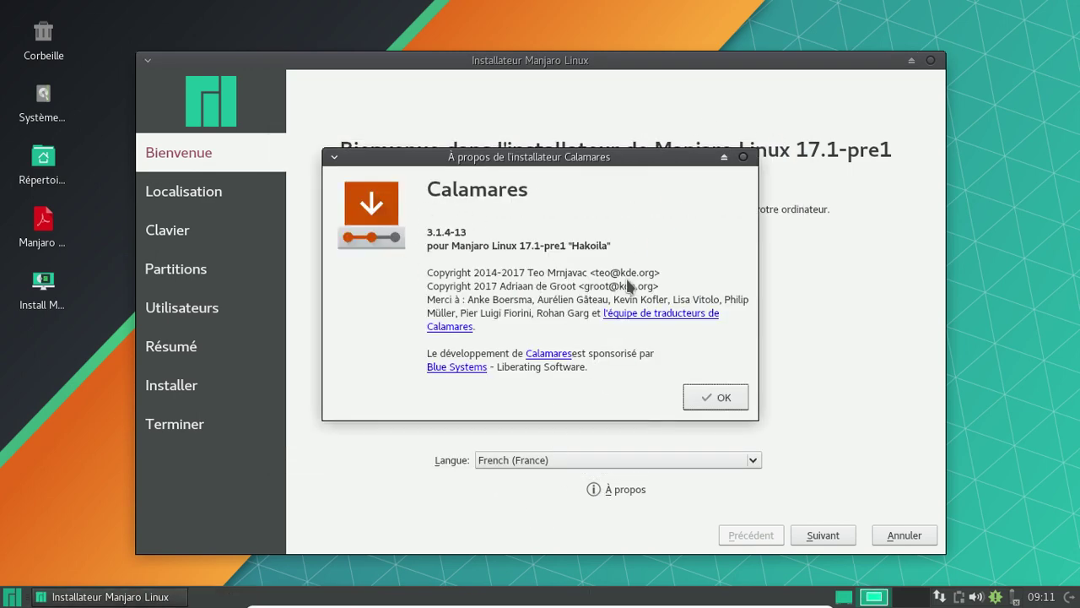
left_click(724, 398)
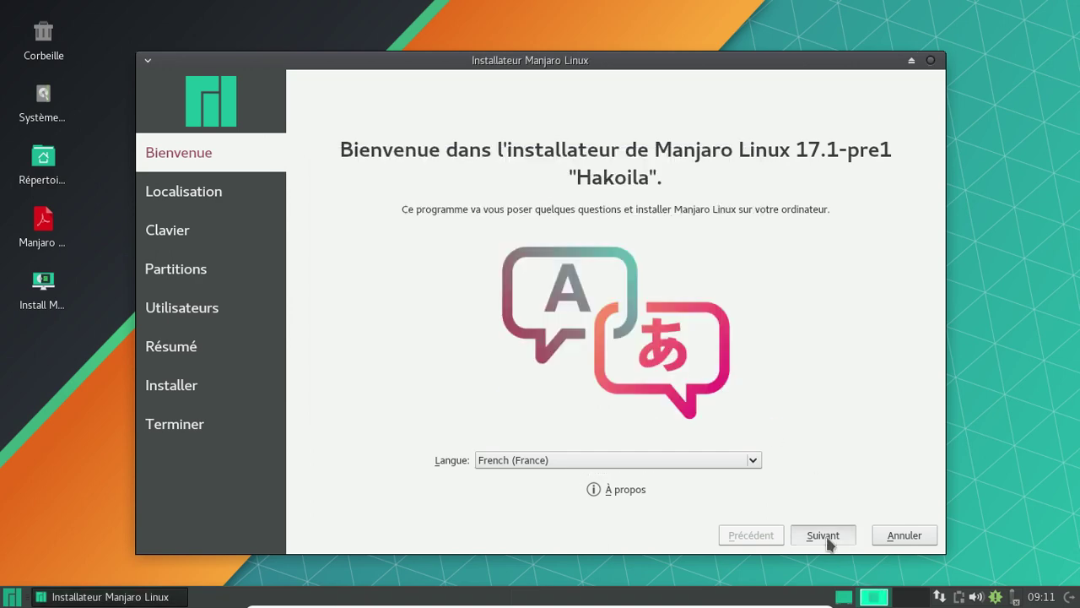
Keep French (France) as the installer language, set the time zone to Europe/Paris, and proceed.
left_click(829, 542)
left_click(598, 182)
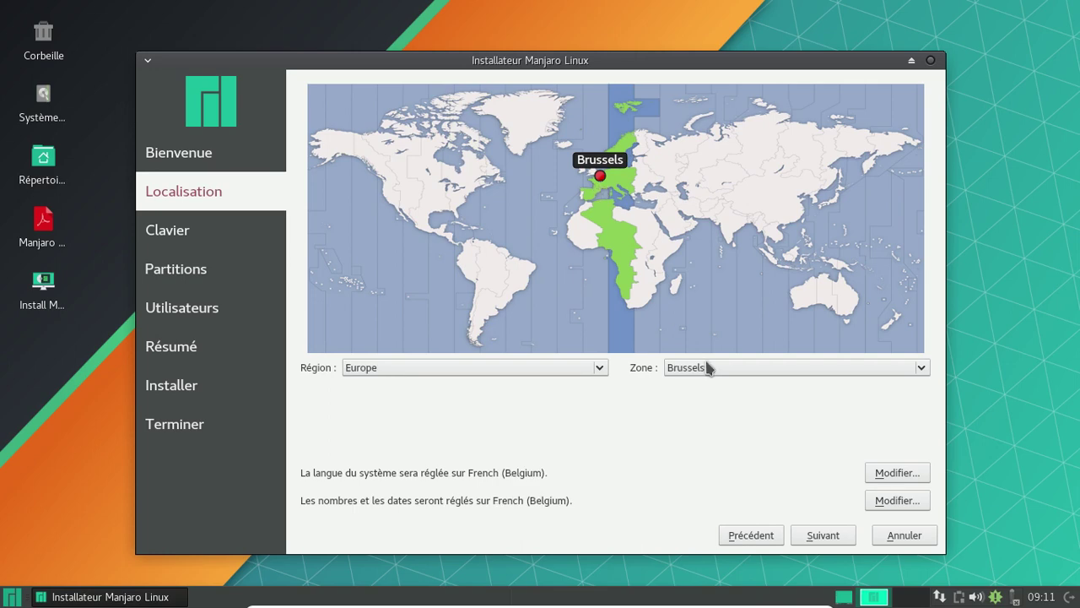
left_click(595, 180)
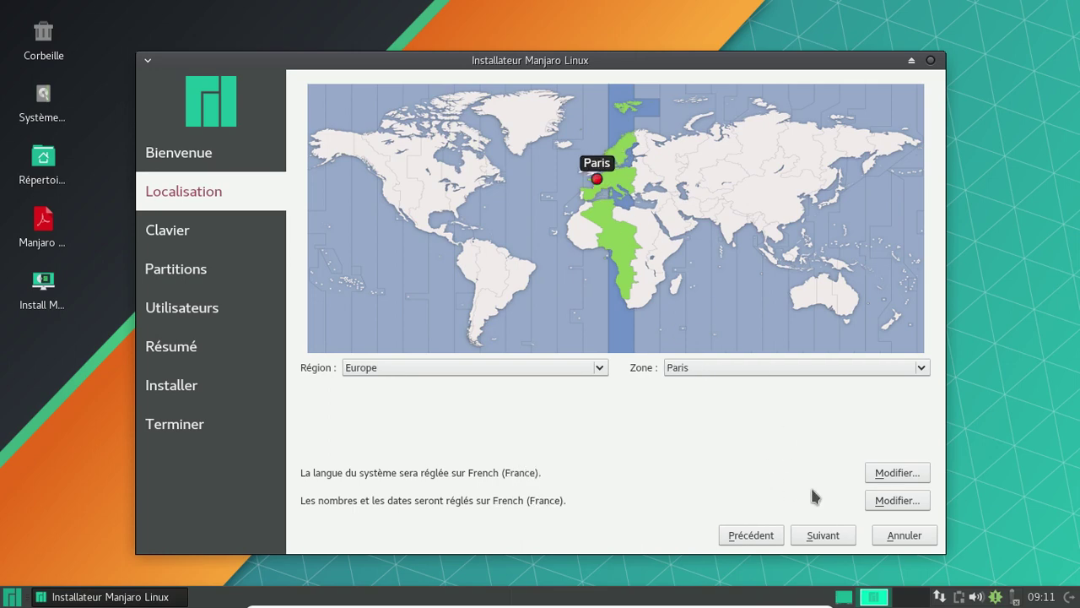
left_click(826, 535)
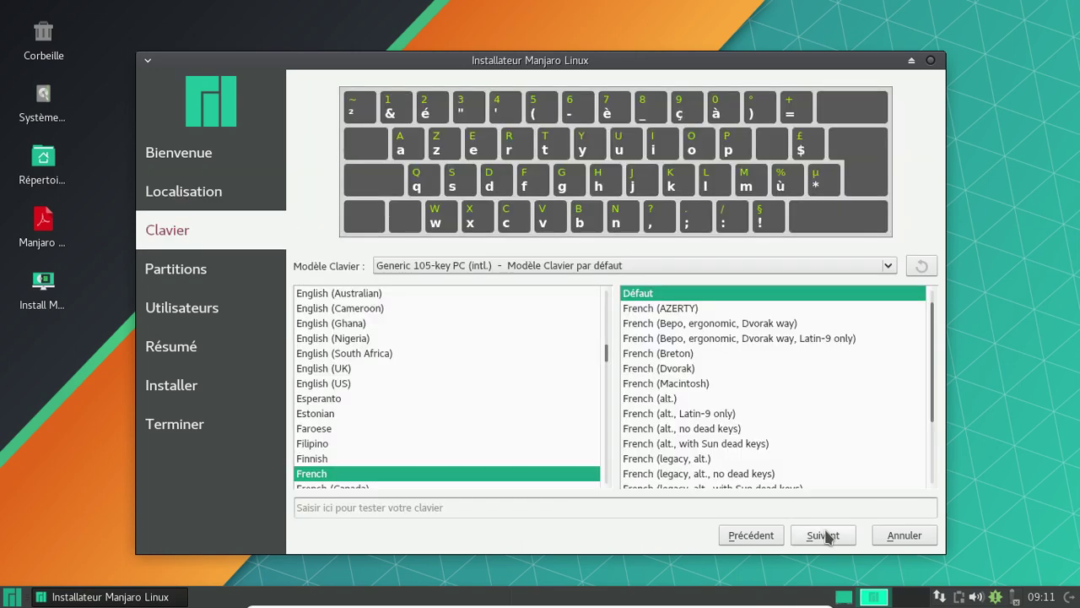
Accept the default French keyboard layout and choose to erase the disk (Effacer le disque) for partitioning.
left_click(826, 535)
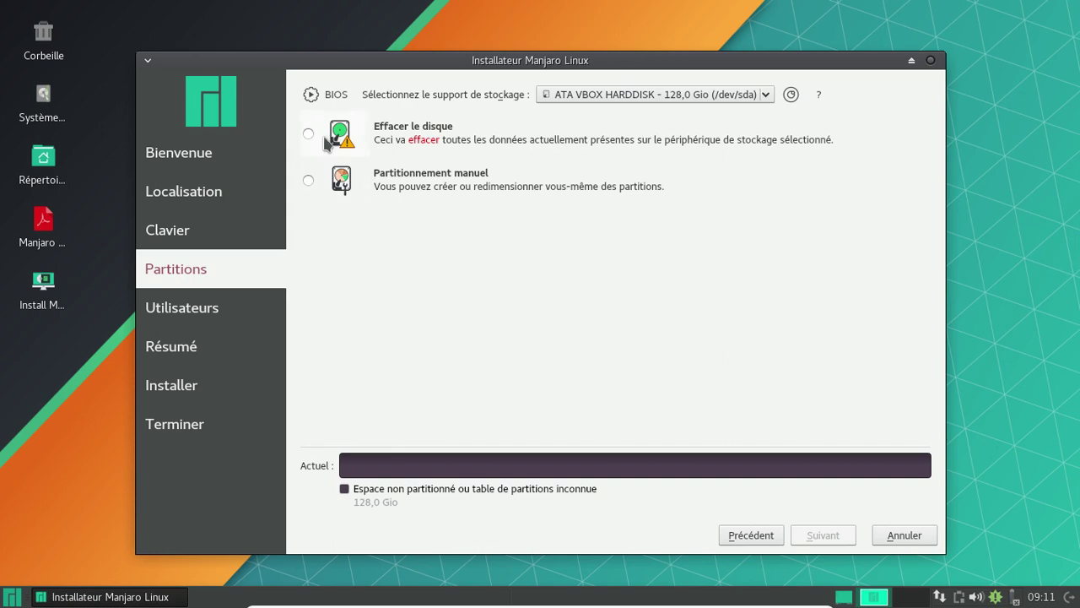
left_click(311, 135)
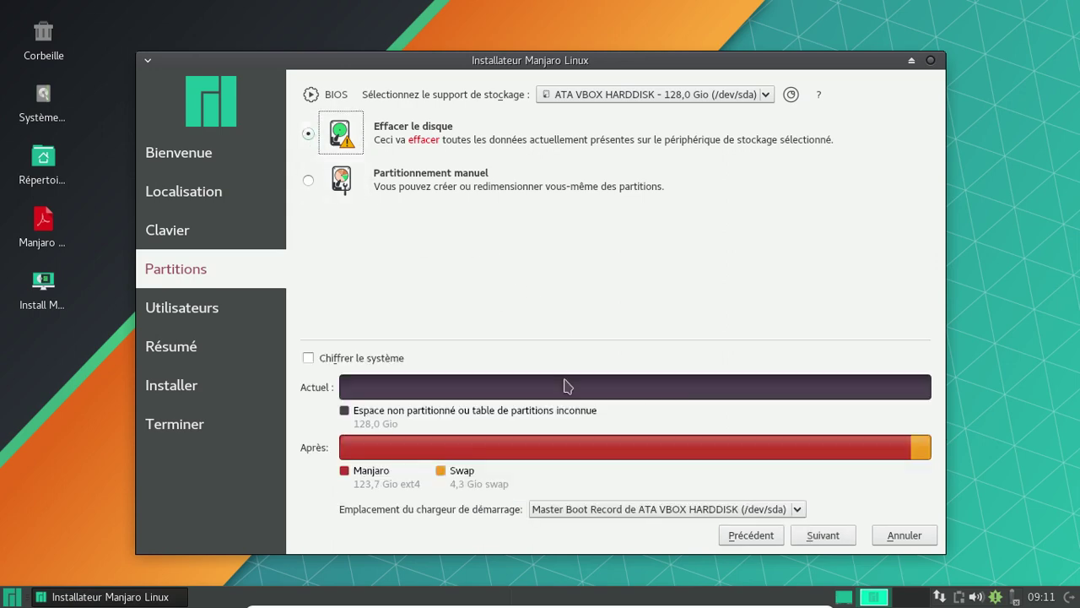
left_click(824, 541)
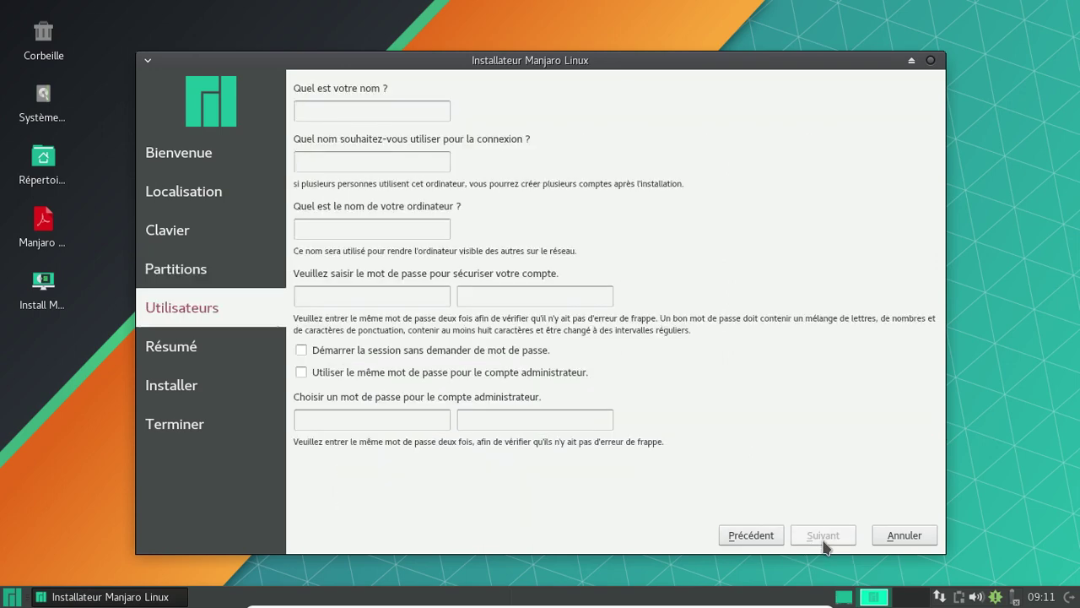
Enter the account holder's full name, the login name and the computer's name for the new system.
type("Frederic Bezies")
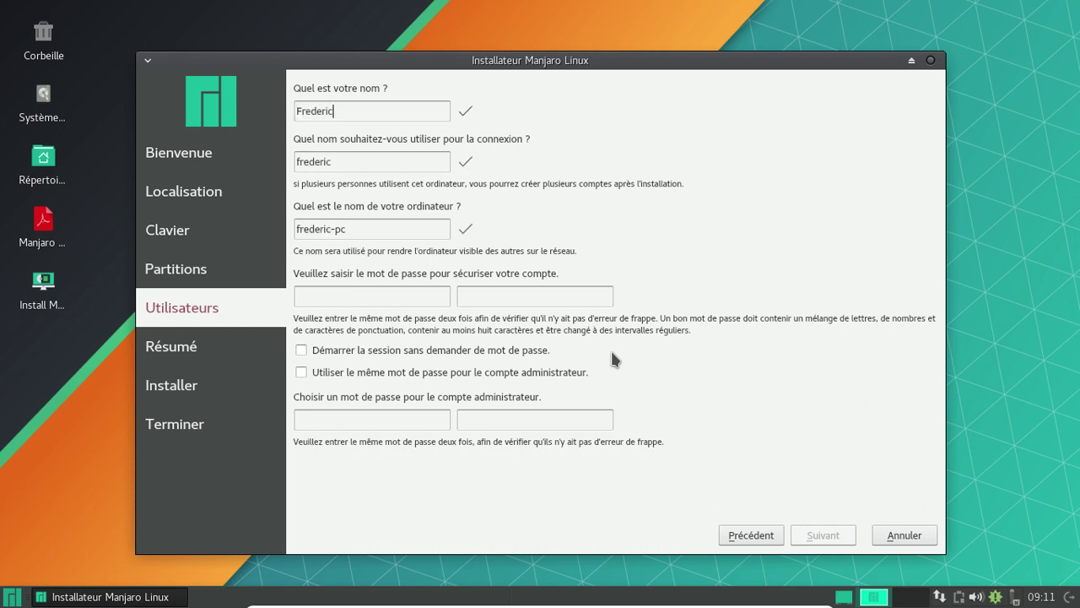
key("Tab")
type("fred")
key("Tab")
type("freder")
key("BackSpace")
key("BackSpace")
type("o-mna")
key("BackSpace")
key("BackSpace")
type("nnja-171")
Enter and confirm the account password, reuse it for the administrator account, and proceed to the summary.
key("Tab")
type("••••••••")
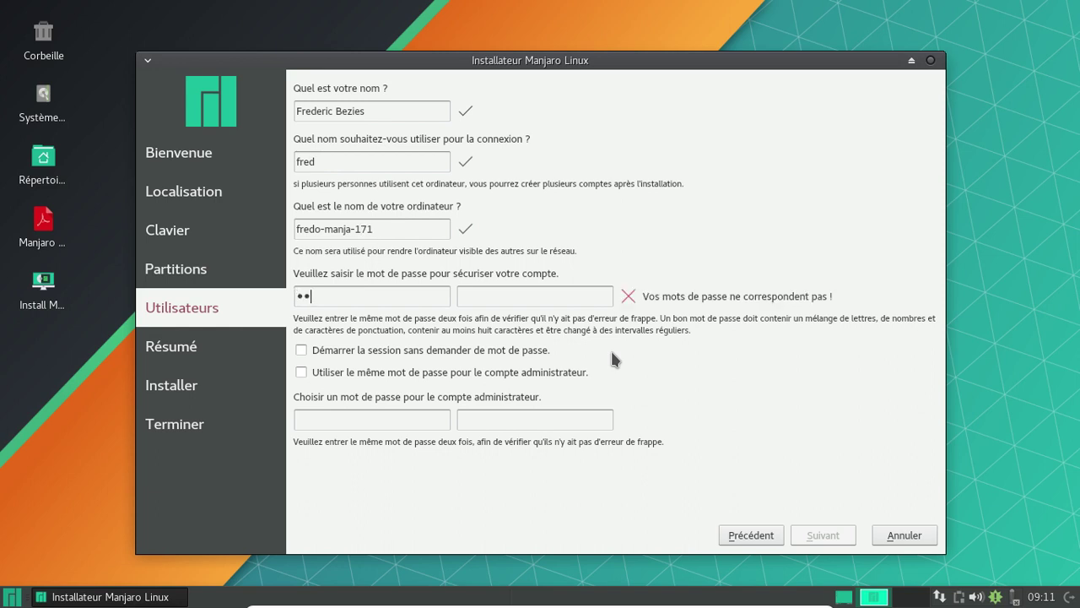
key("Tab")
type("••••••••")
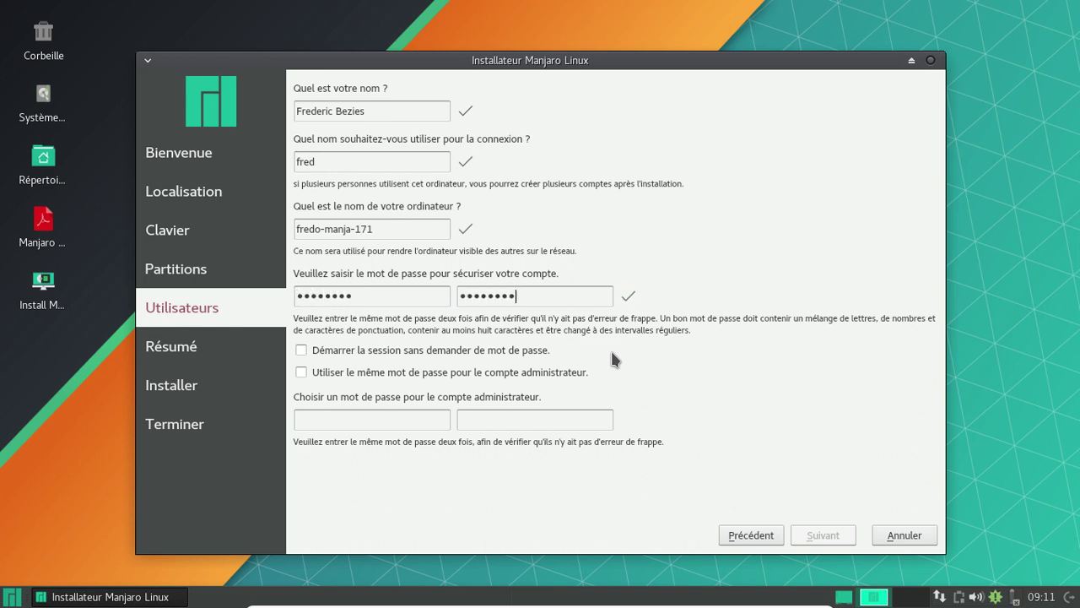
left_click(561, 373)
left_click(839, 536)
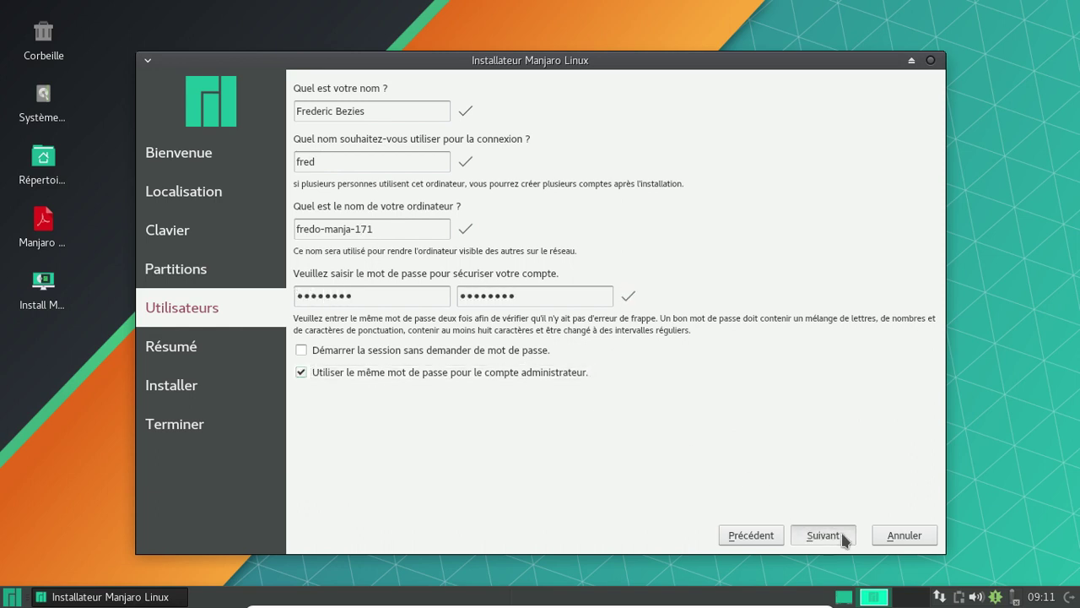
Accept the installation summary and confirm installing Manjaro 17.1-pre1 now.
left_click(836, 561)
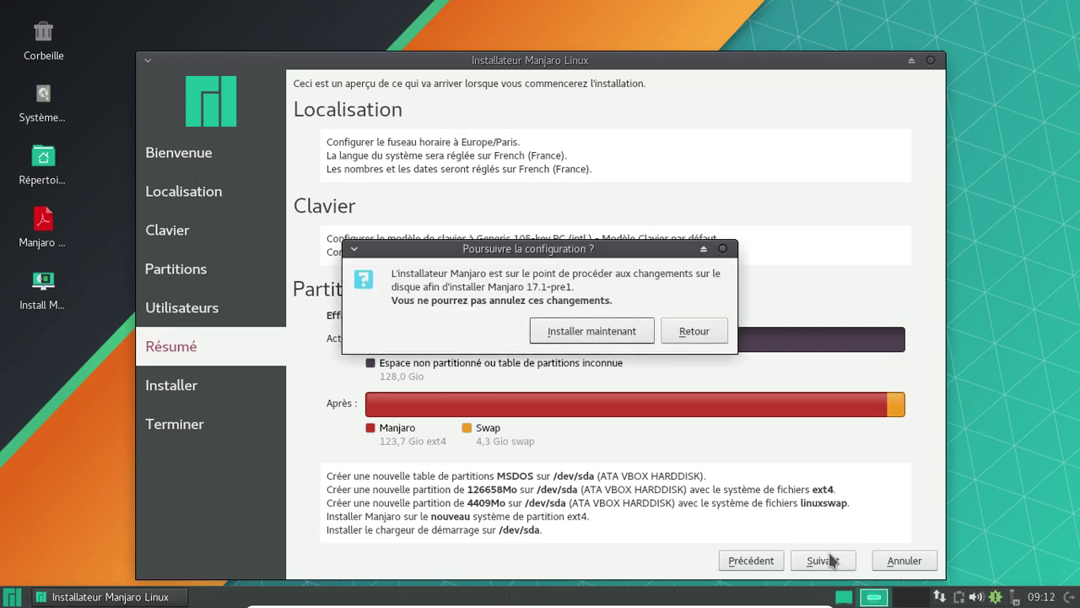
left_click(592, 332)
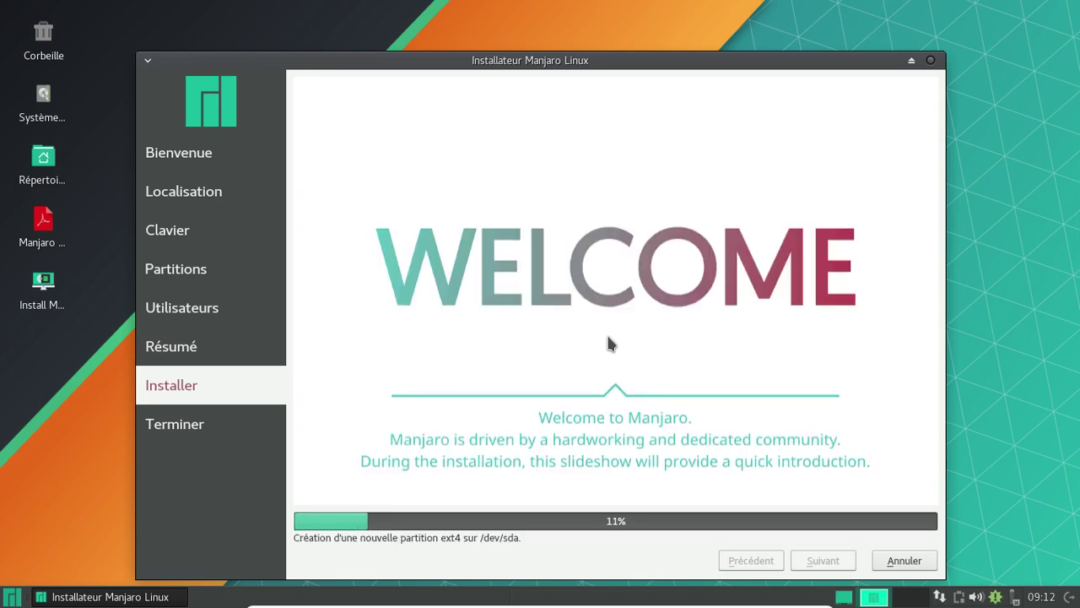
Return the virtual machine to windowed view and save the ongoing screen recording in SimpleScreenRecorder.
key("ctrl+f")
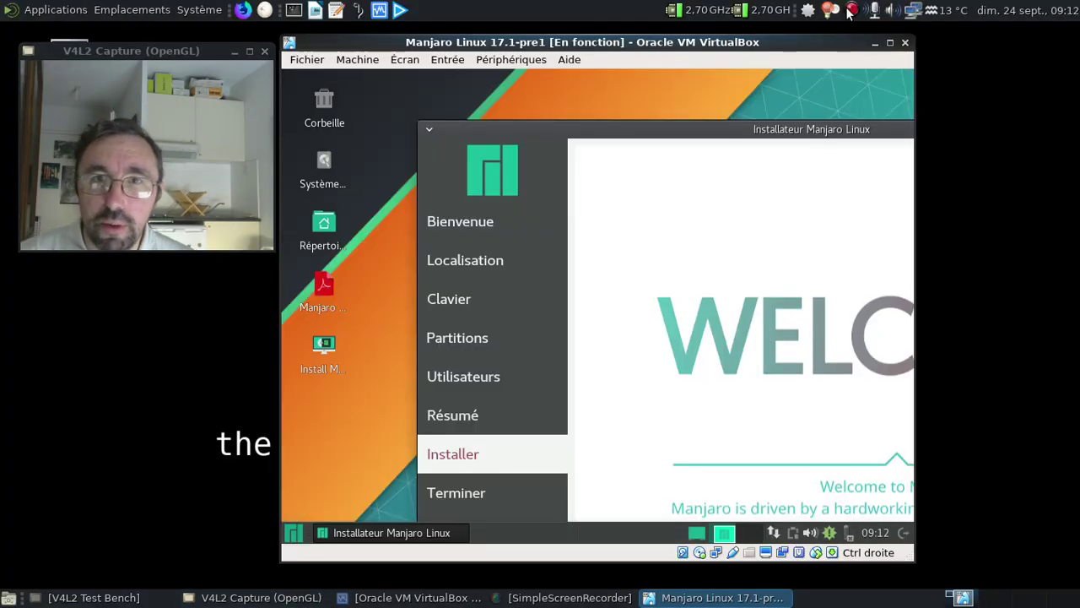
right_click(851, 10)
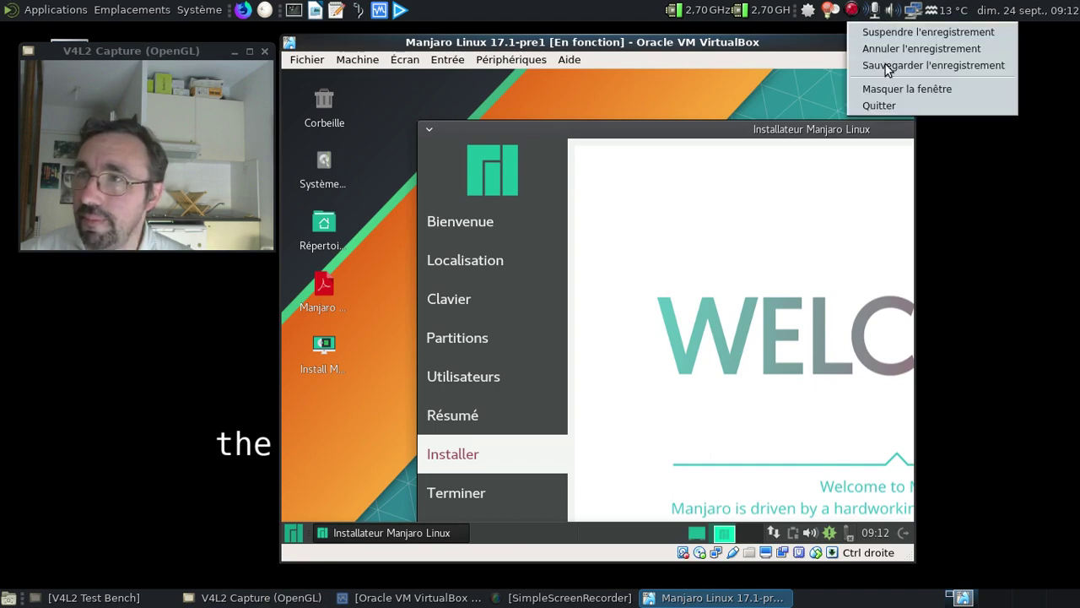
left_click(886, 65)
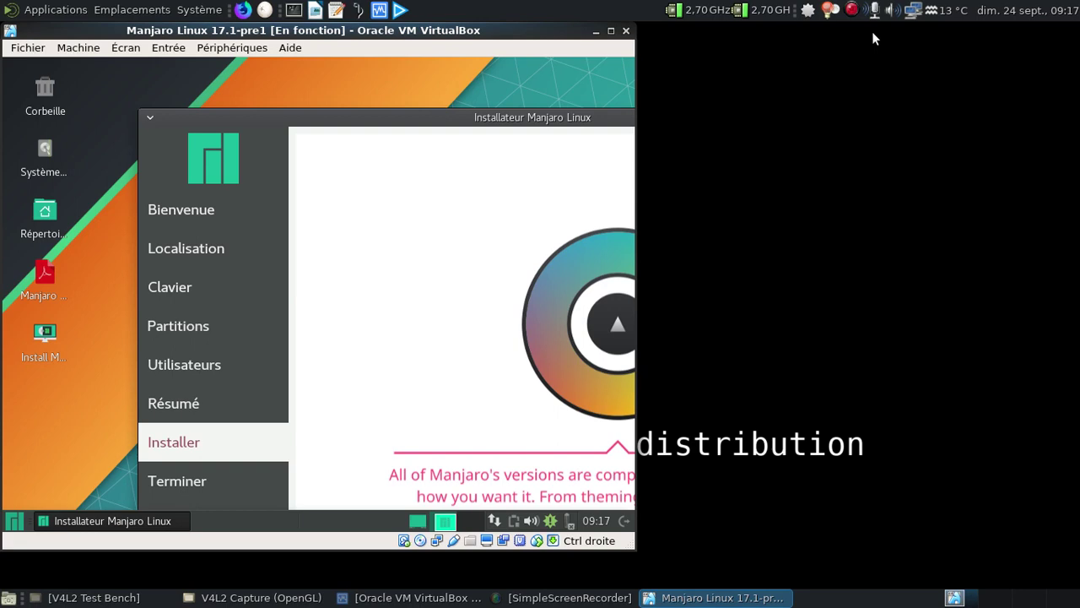
Switch the virtual machine back to full screen and move the installer window slightly higher on the desktop.
key("ctrl+f")
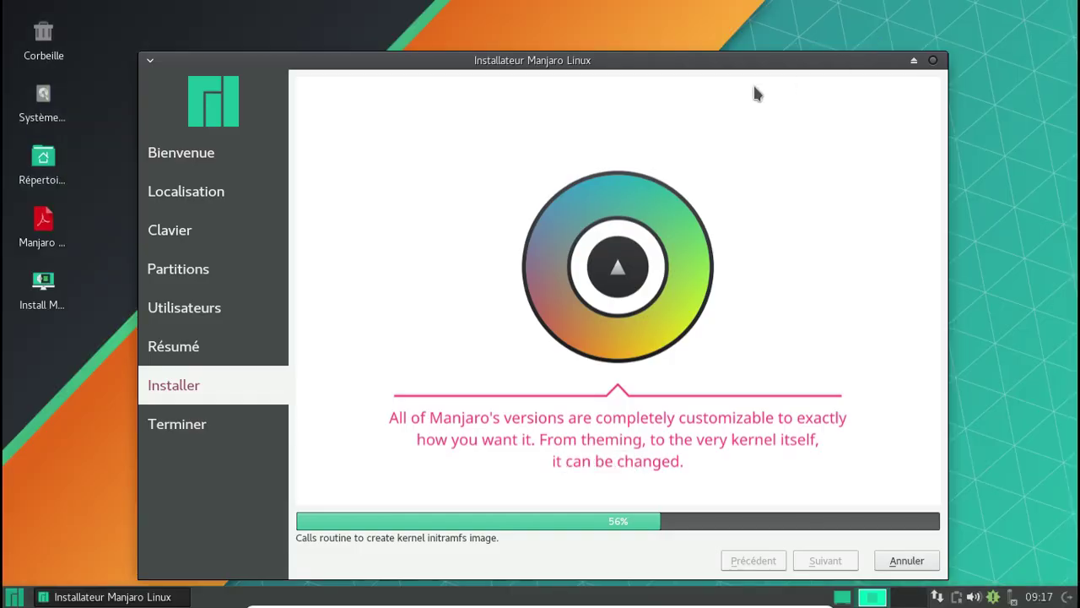
left_click_drag(692, 65, 696, 46)
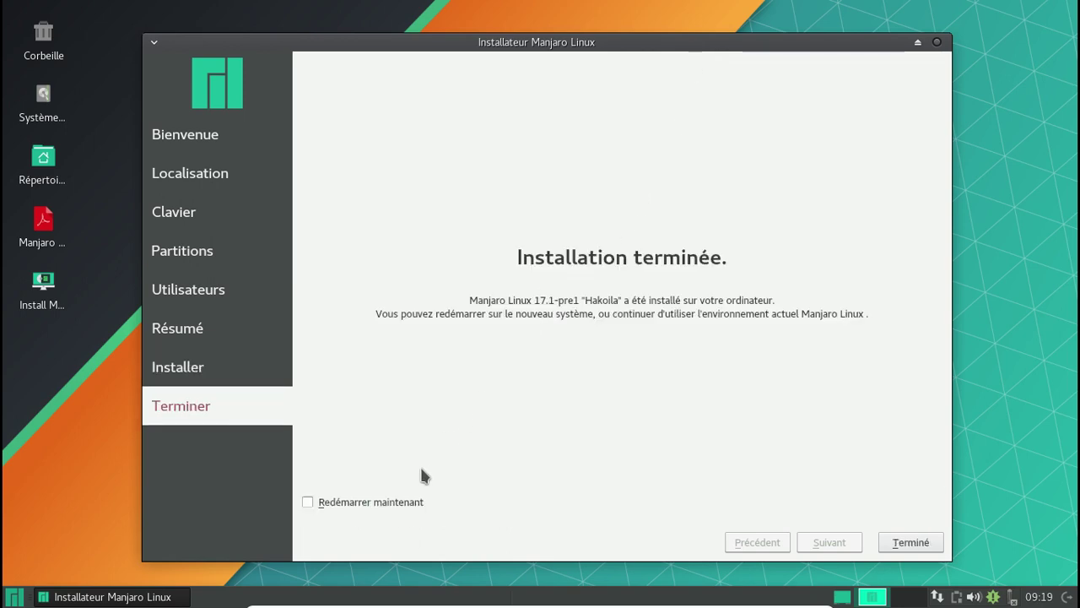
Finish the installer with an immediate restart and boot the Manjaro Linux entry from GRUB.
left_click(398, 501)
left_click(910, 550)
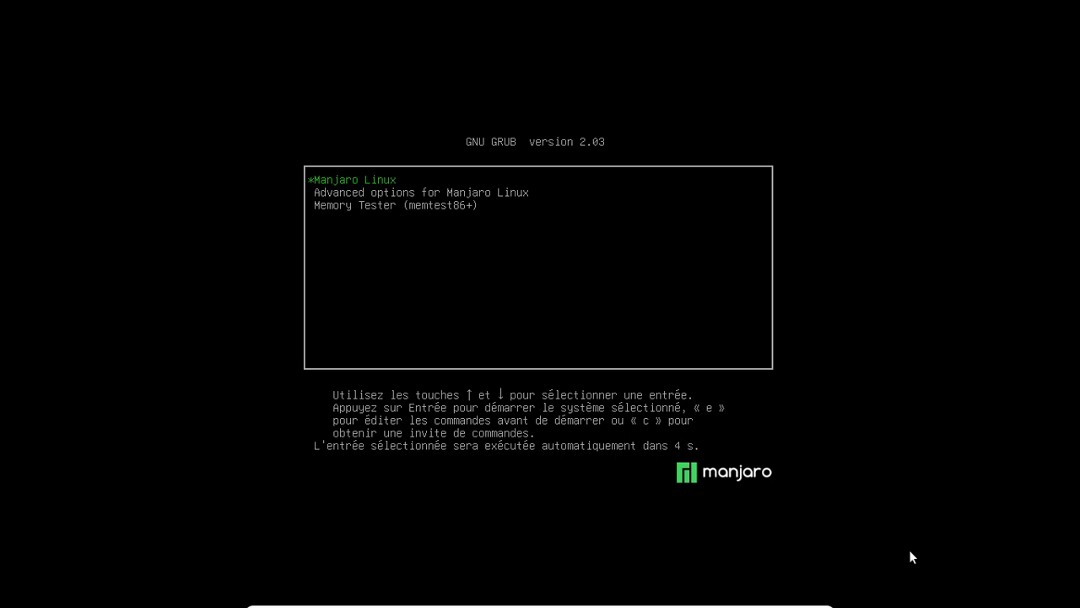
key("Return")
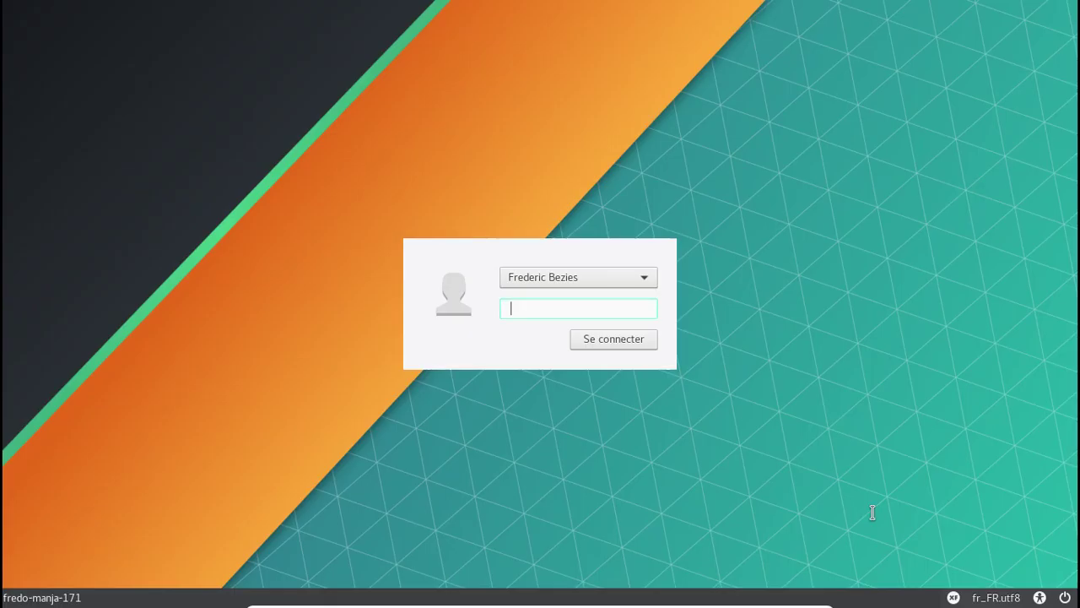
Log in with the account password and stop Manjaro Hello from launching at startup, closing its window.
type("*********")
key("Return")
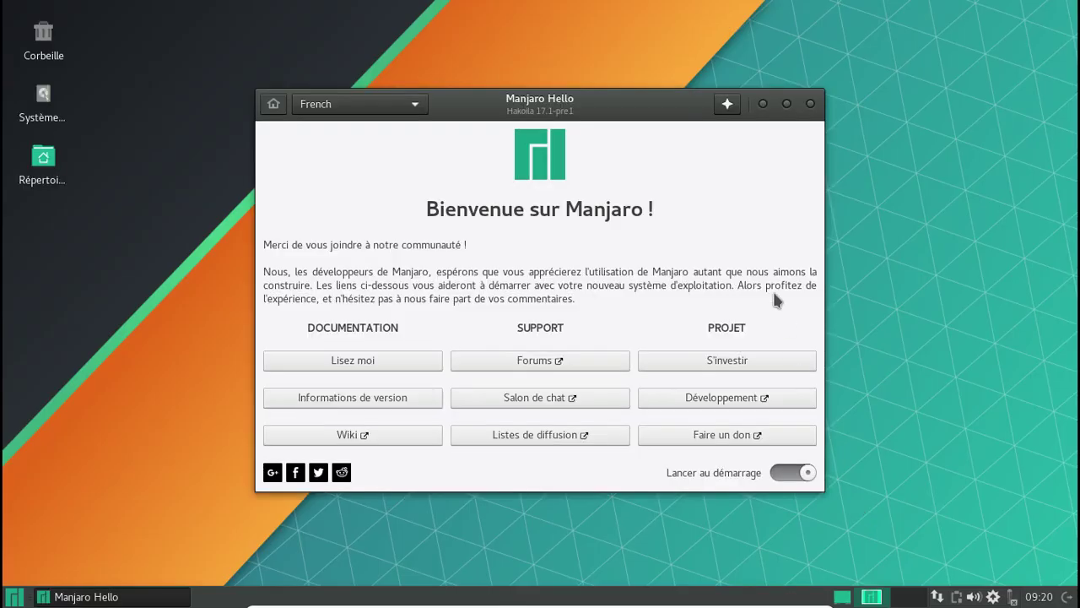
left_click(785, 475)
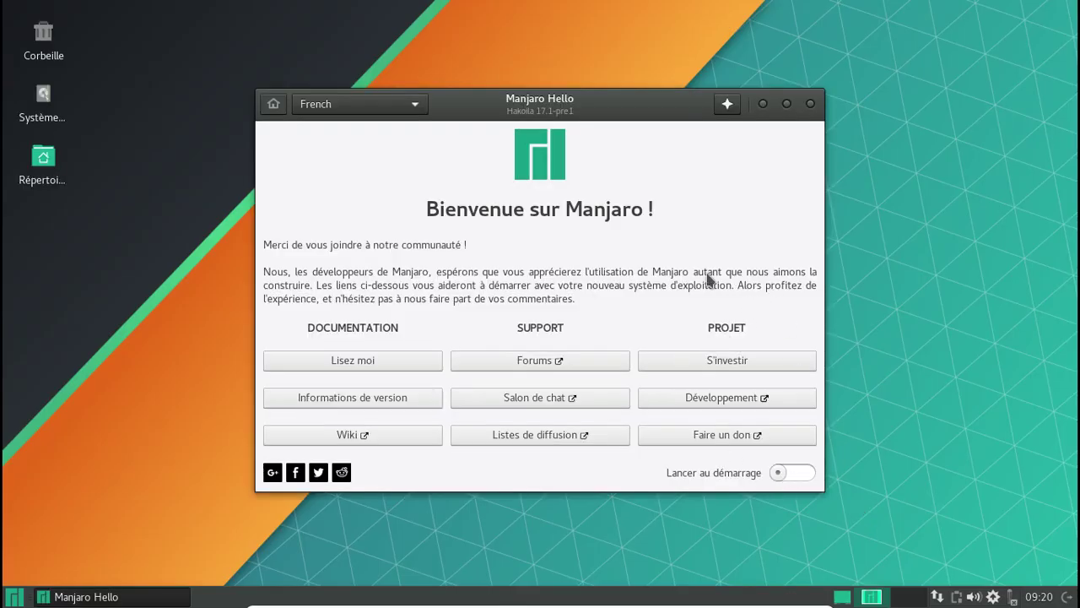
left_click(811, 104)
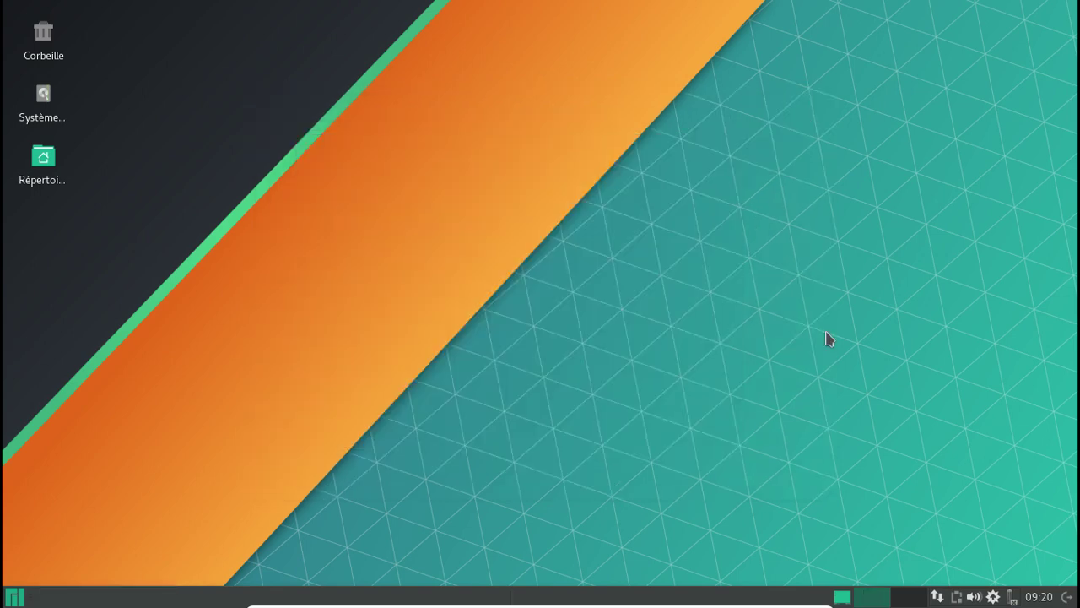
Open the package manager and refresh its package databases, authenticating with the account password.
right_click(994, 597)
left_click(943, 560)
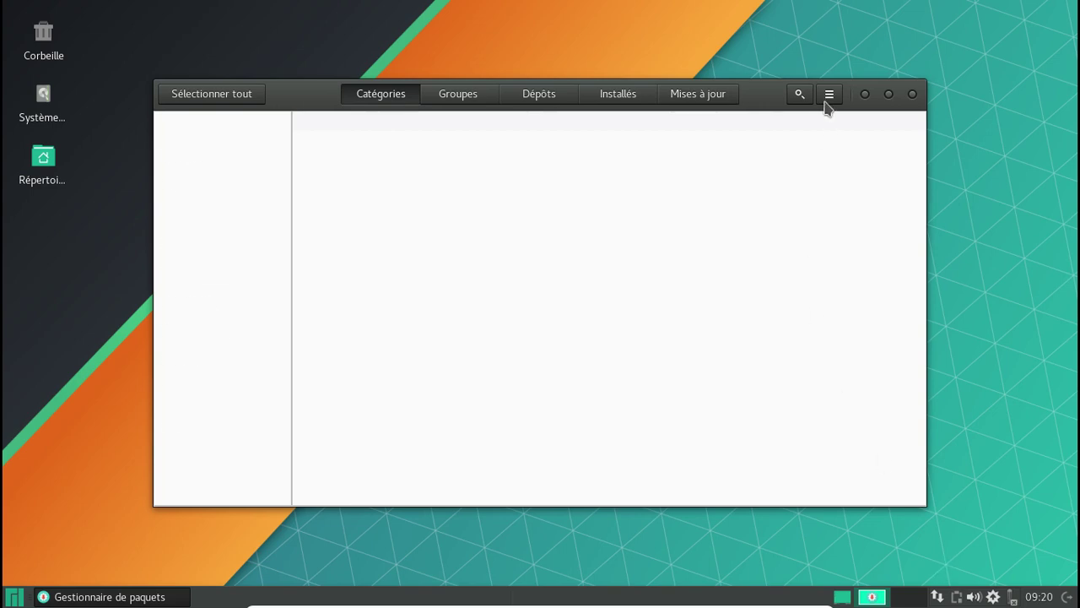
left_click(829, 97)
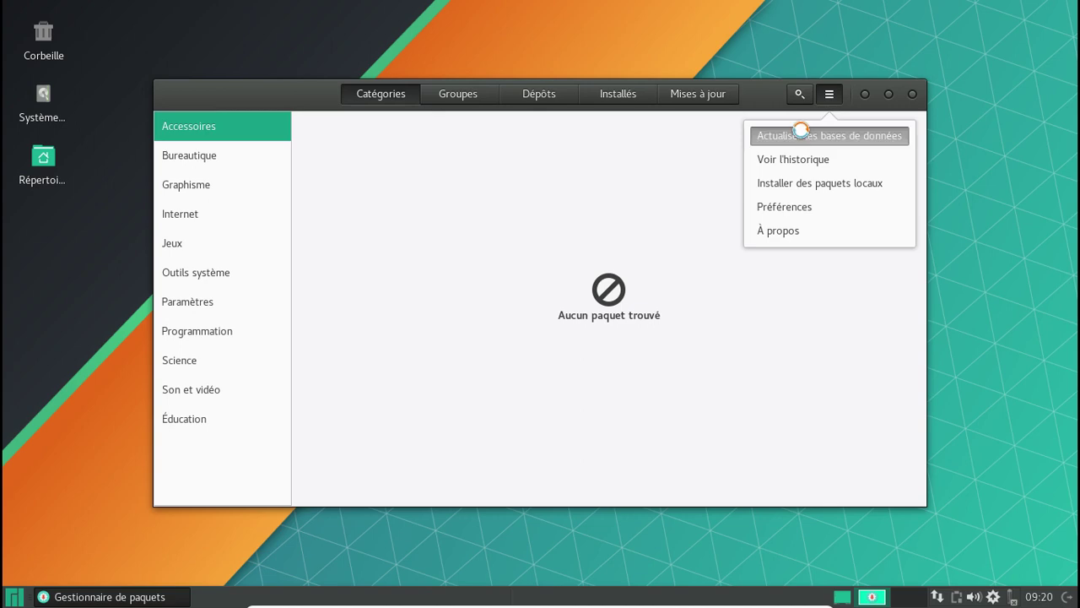
left_click(803, 138)
type("********")
key("Return")
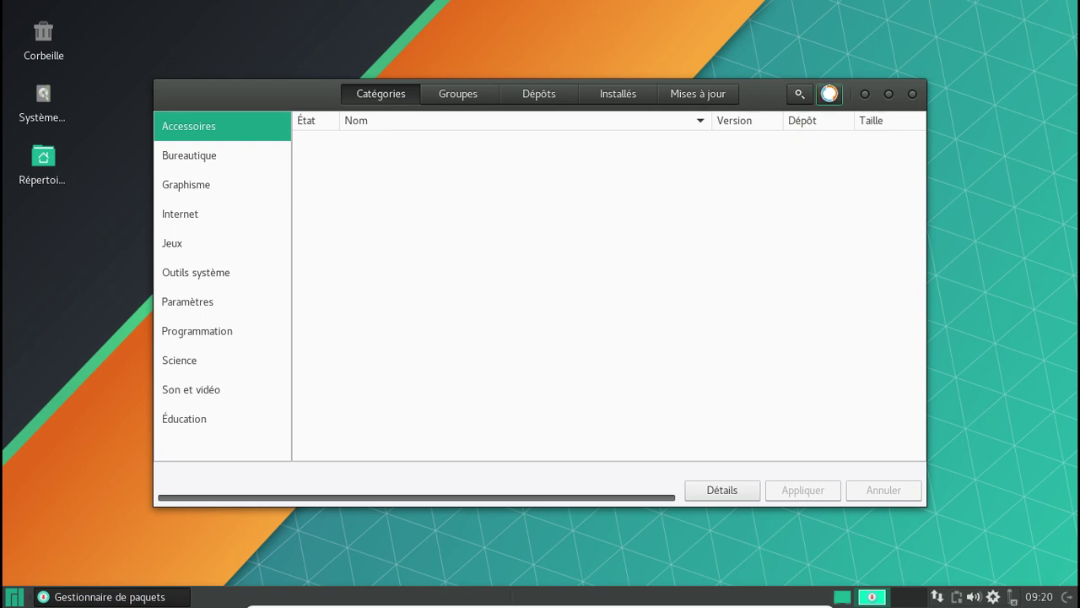
Check the package manager's version information in its About dialog and close the dialog.
left_click(829, 95)
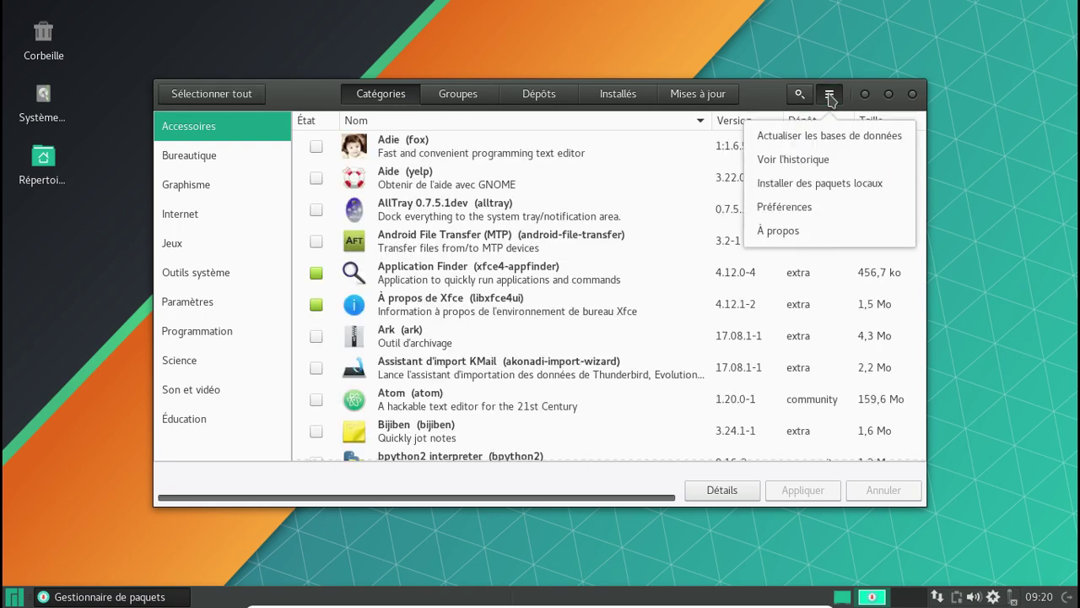
left_click(788, 230)
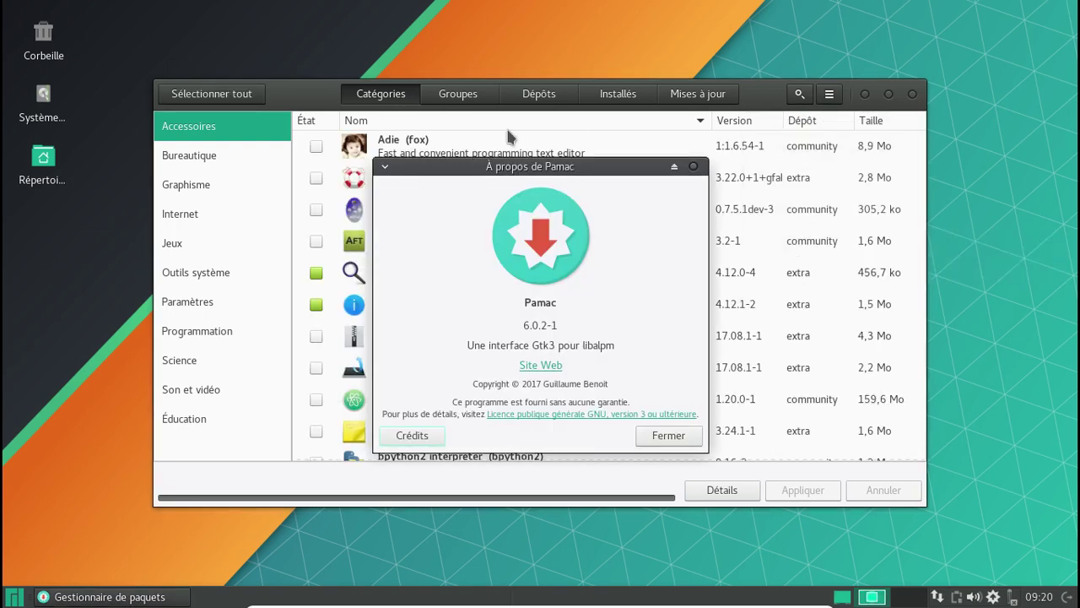
left_click(670, 436)
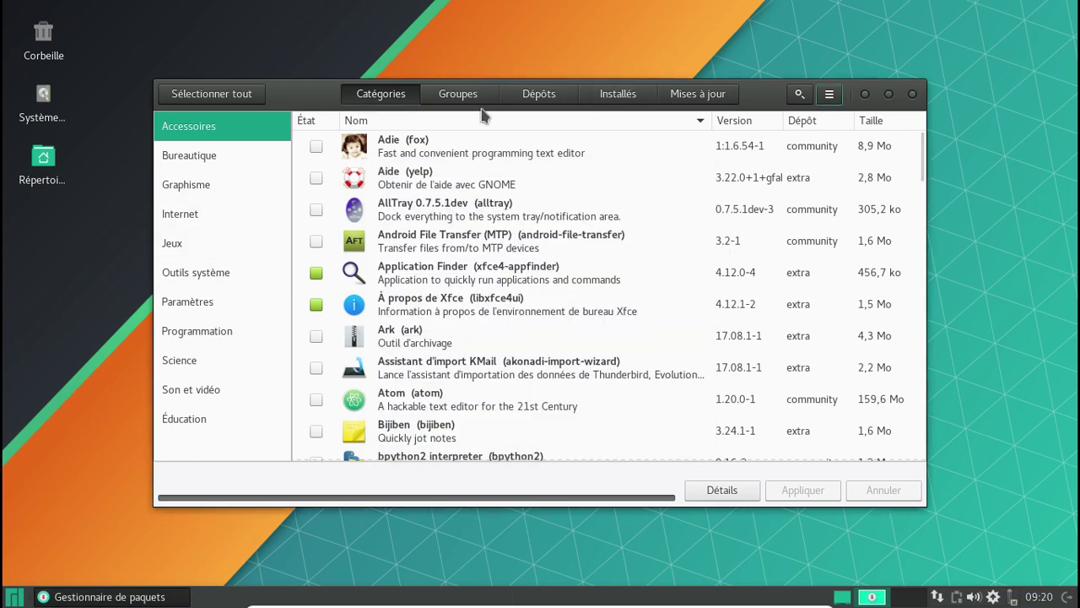
Review the installed packages, including the orphan and foreign ones, and close the package manager.
left_click(614, 94)
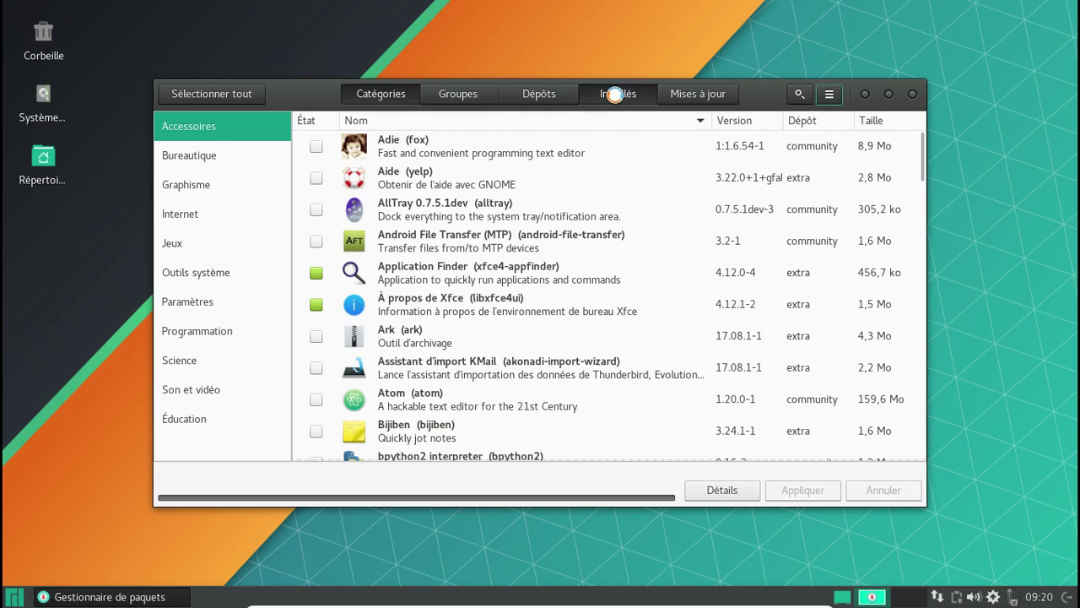
left_click(200, 185)
left_click(199, 215)
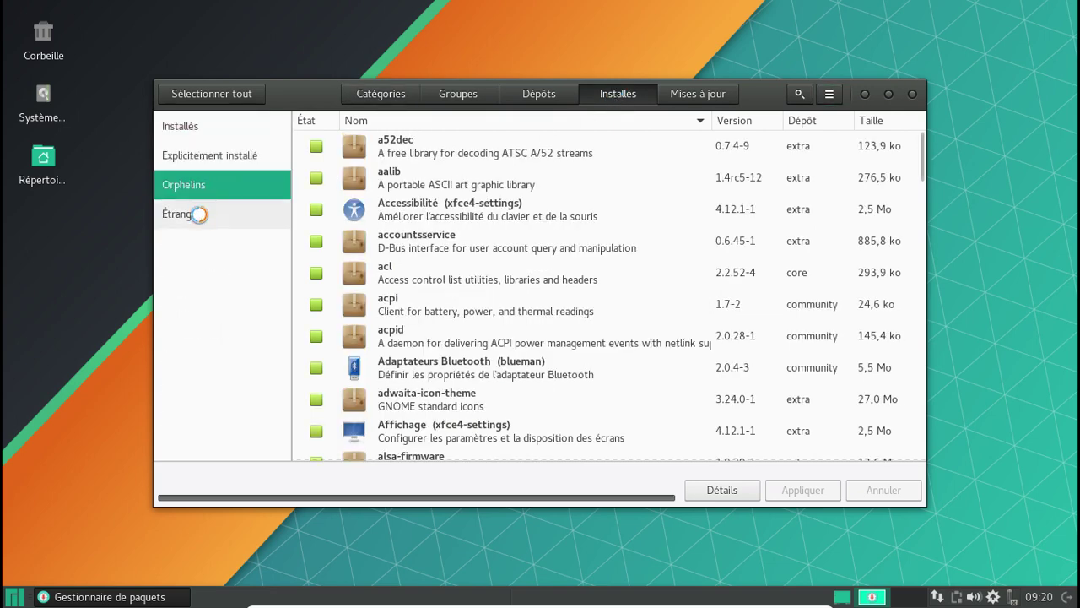
left_click(203, 128)
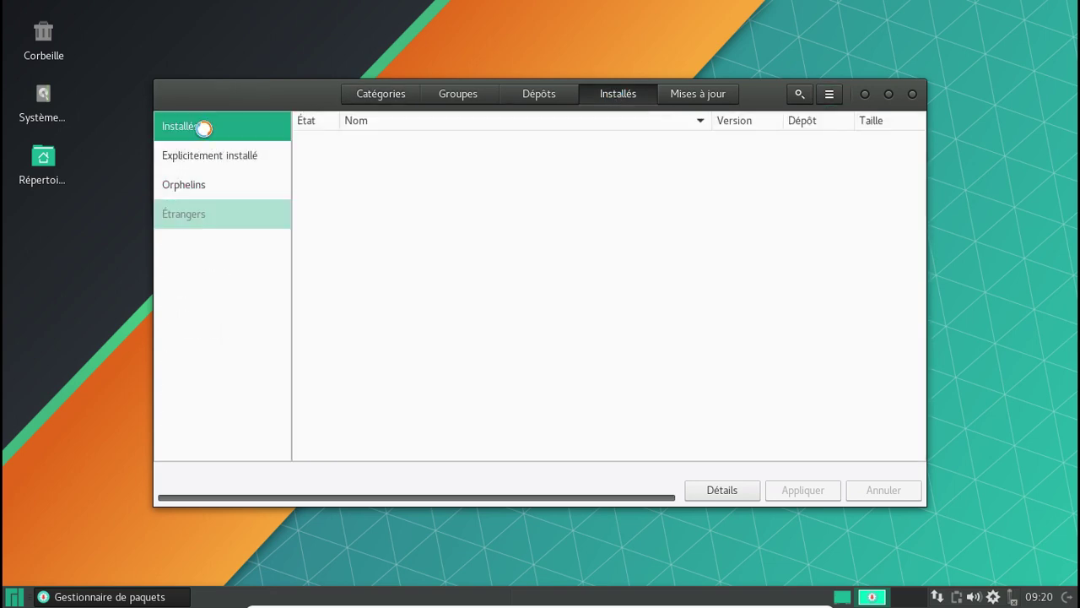
left_click(910, 94)
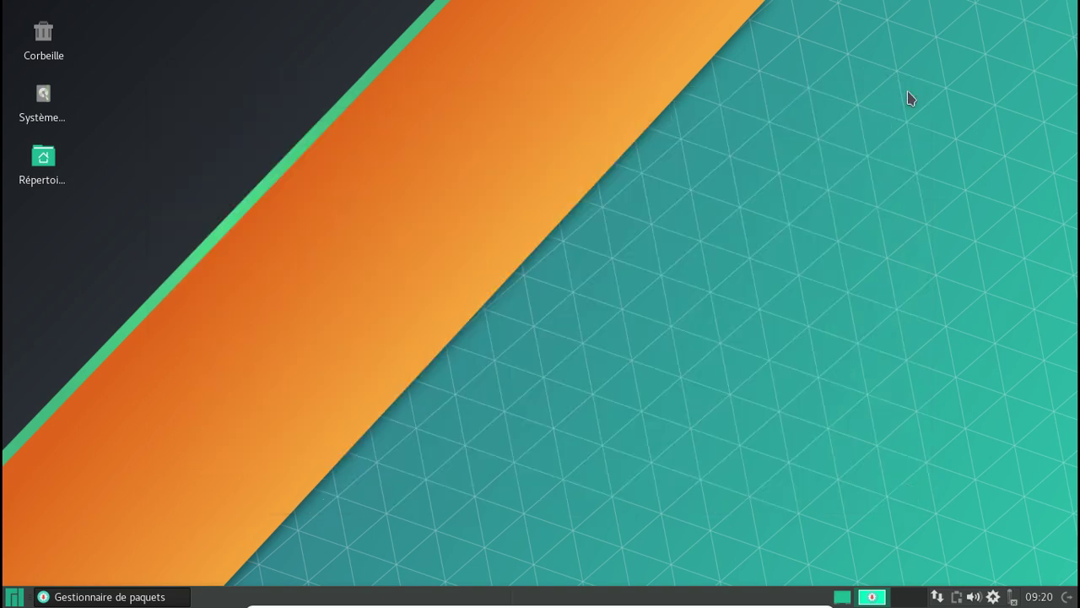
Find and open the Manjaro settings manager, and dismiss its language pack notification.
left_click(14, 597)
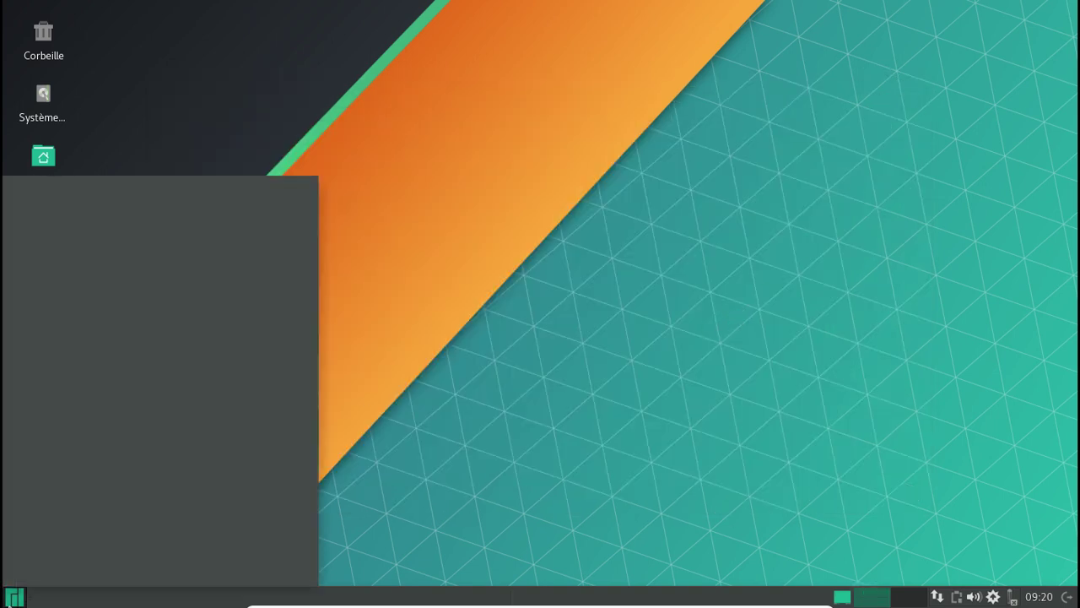
type("manjar")
key("Return")
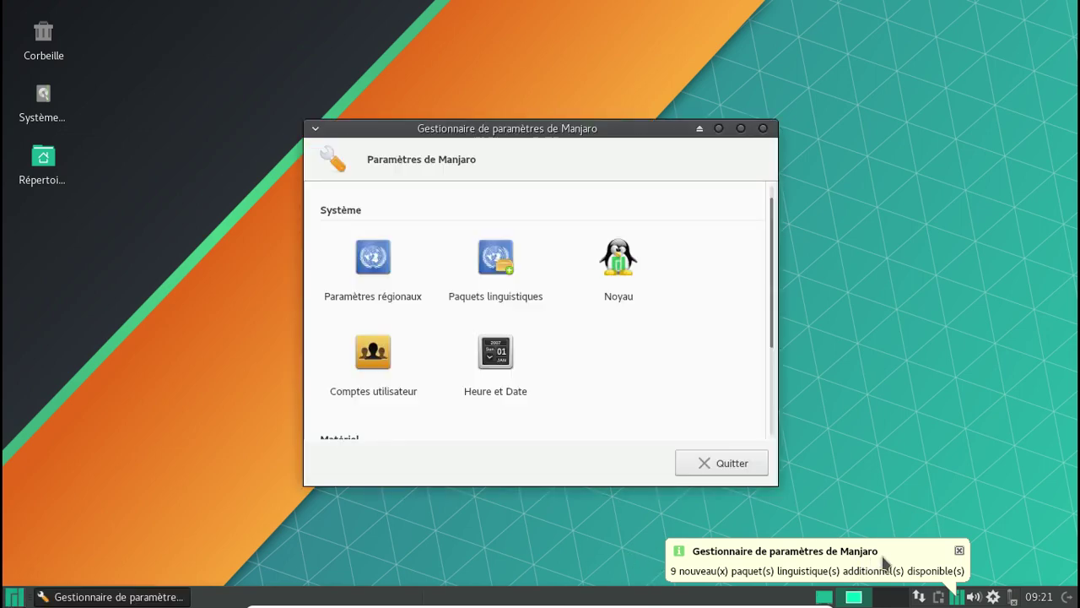
left_click(959, 551)
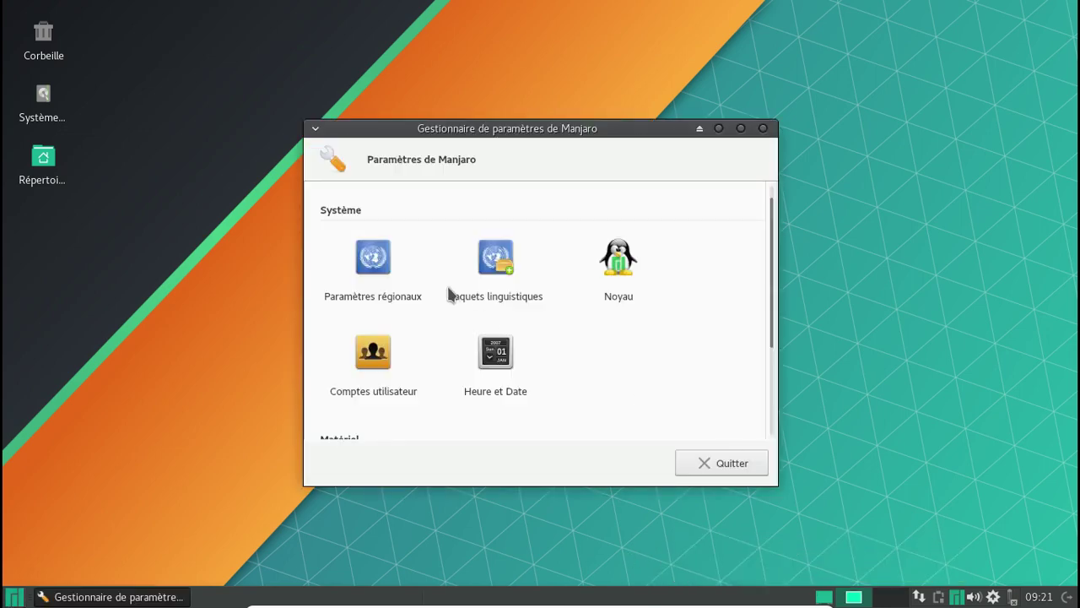
Install all available language packs from the Manjaro settings manager, authenticating with the account password.
left_click(496, 266)
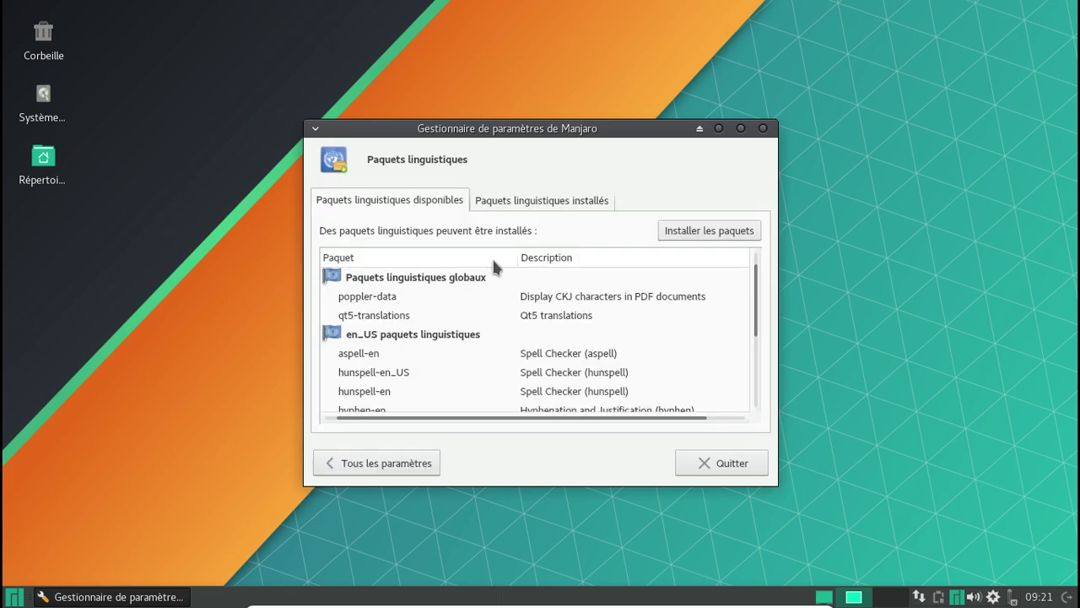
scroll(688, 316, "down", 2)
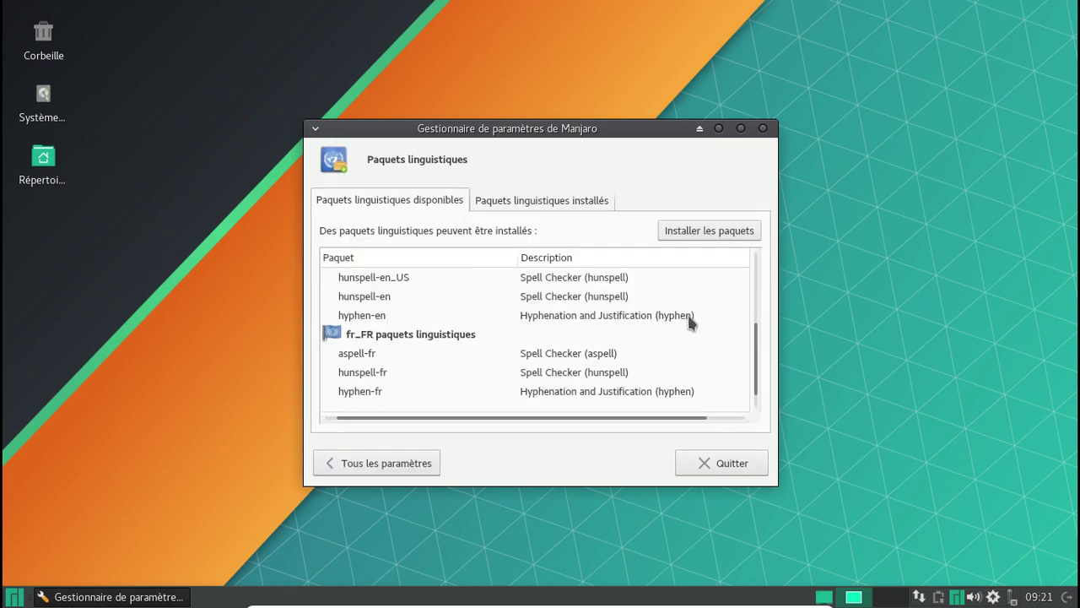
scroll(688, 319, "up", 3)
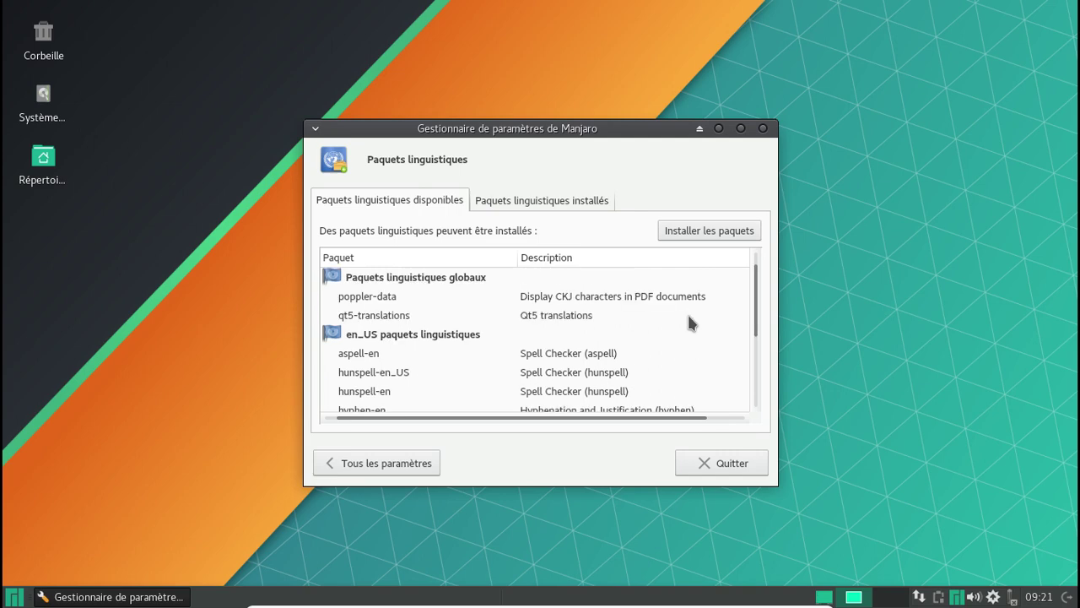
left_click(686, 236)
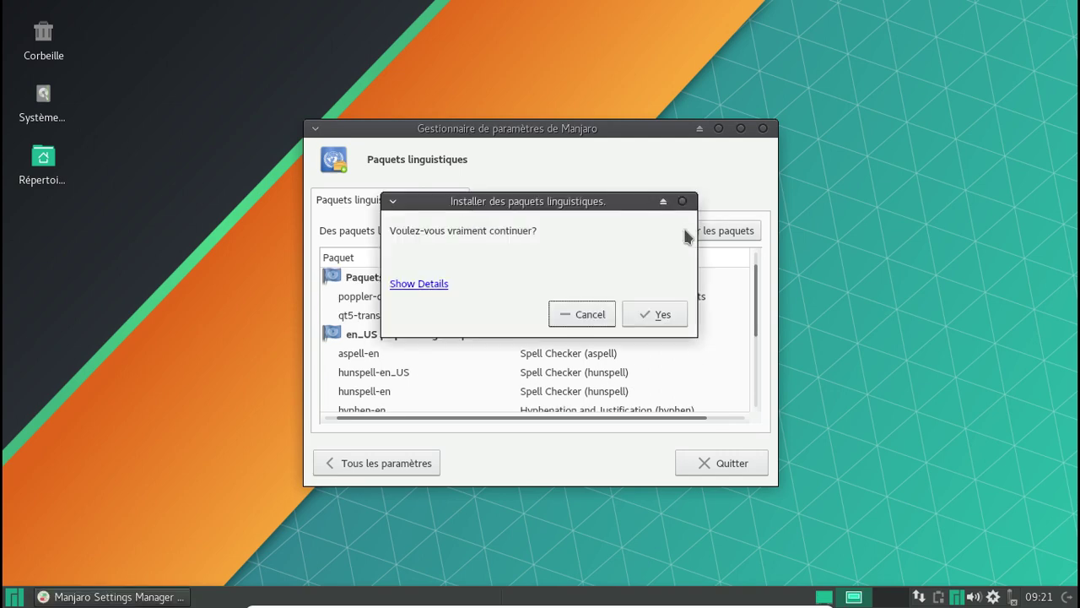
left_click(661, 312)
type("********")
key("Return")
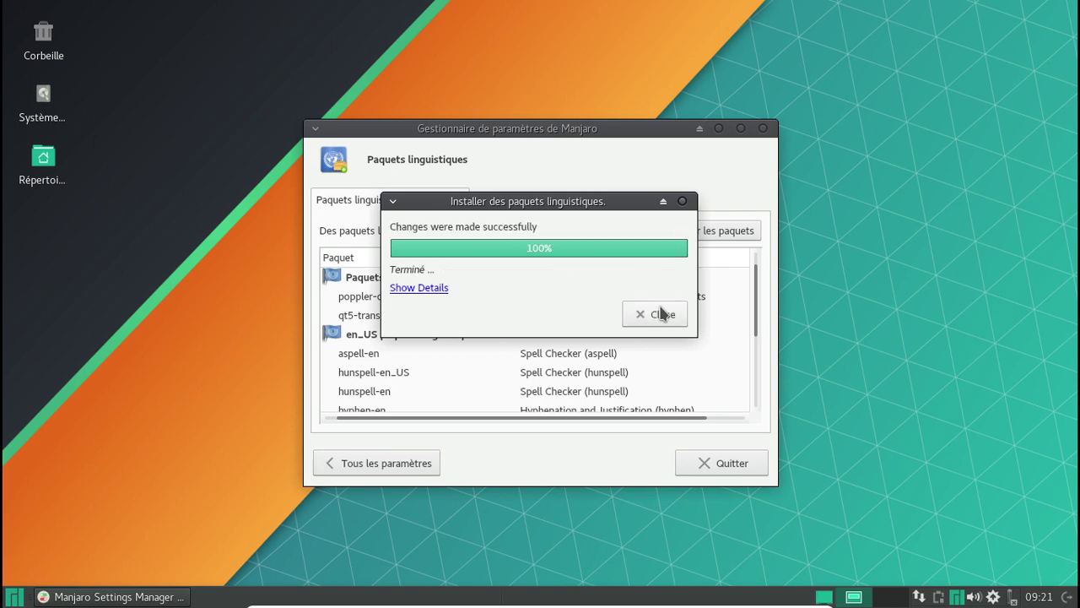
left_click(663, 314)
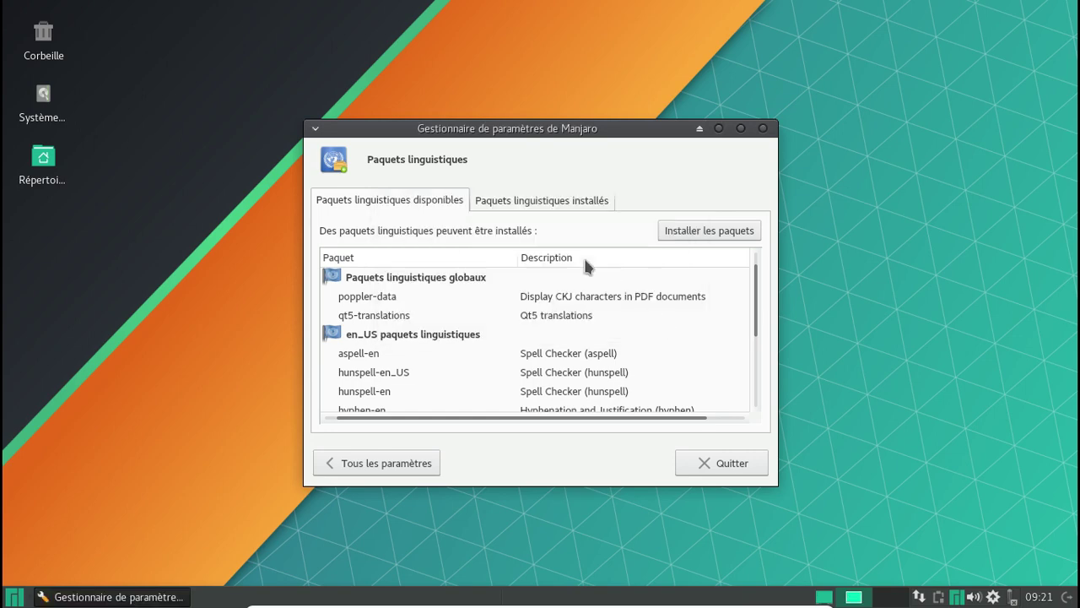
Examine the available and installed Linux kernels in the Manjaro settings manager, and quit it.
left_click(415, 461)
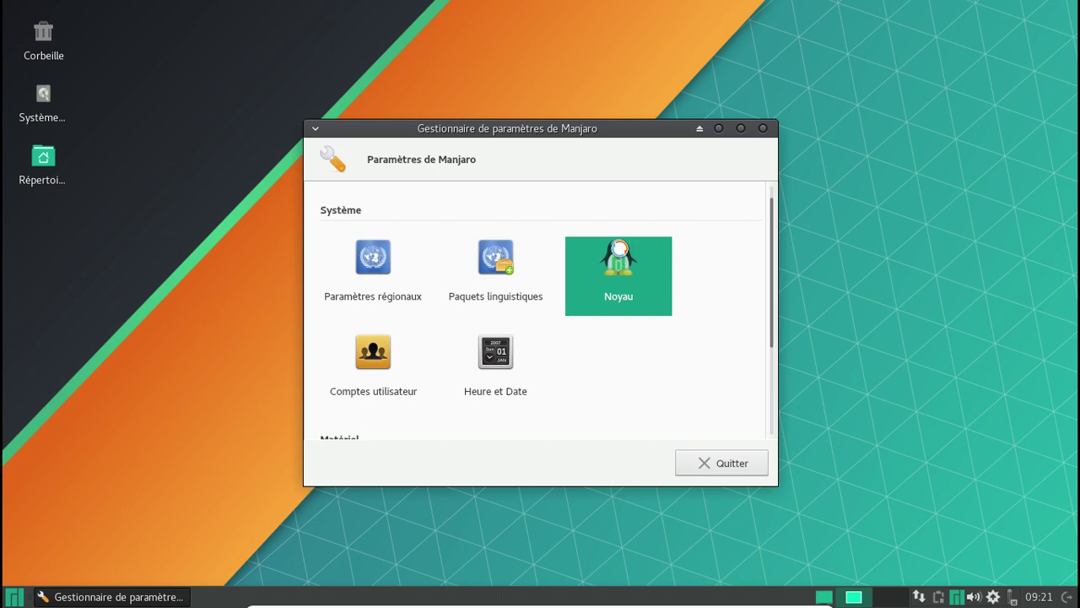
left_click(620, 254)
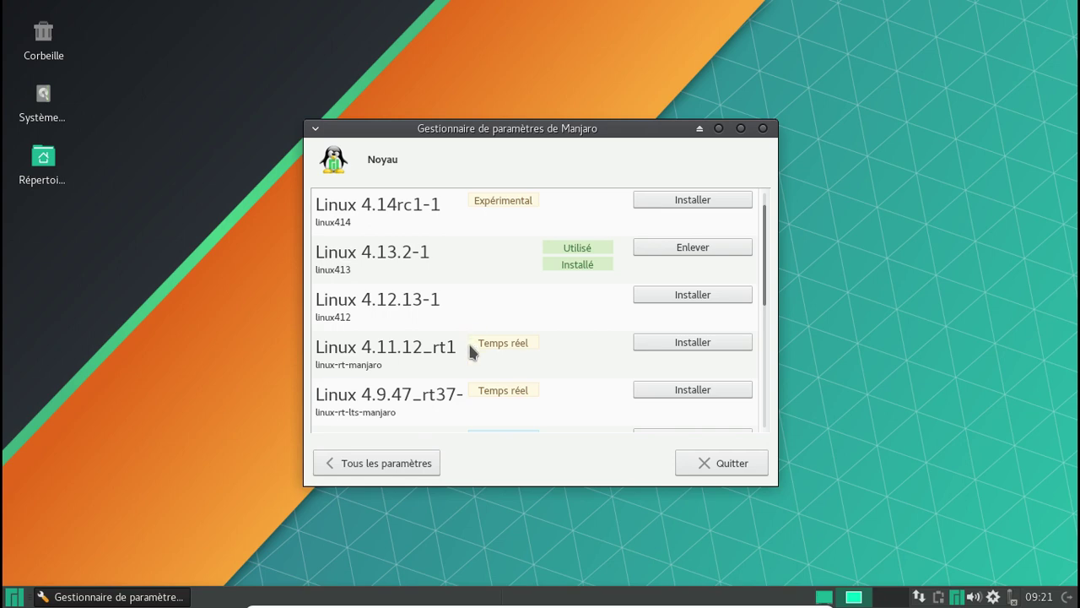
scroll(472, 338, "down", 3)
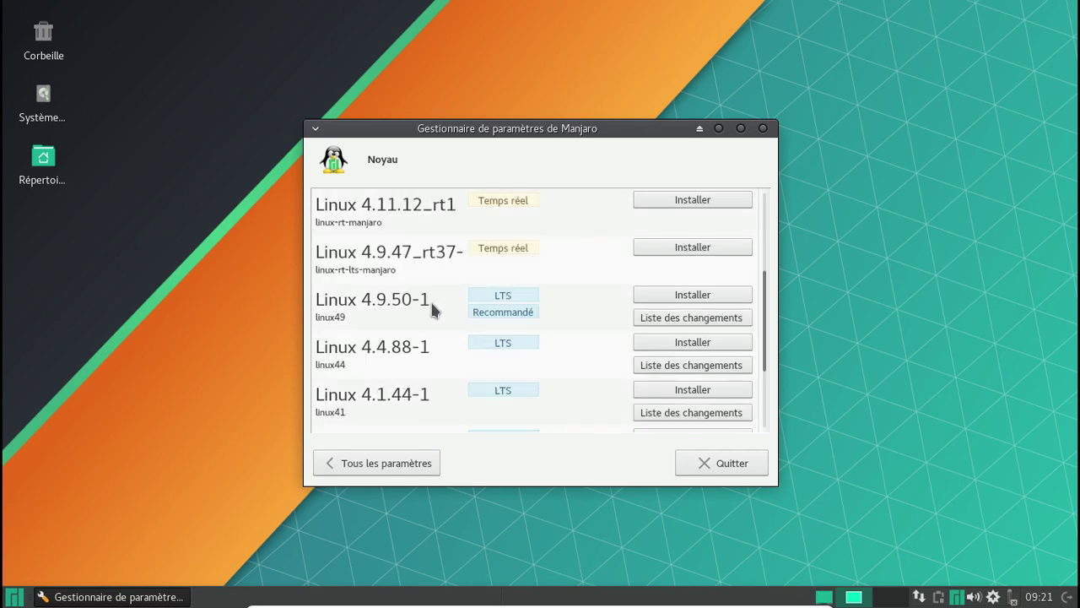
scroll(427, 360, "down", 2)
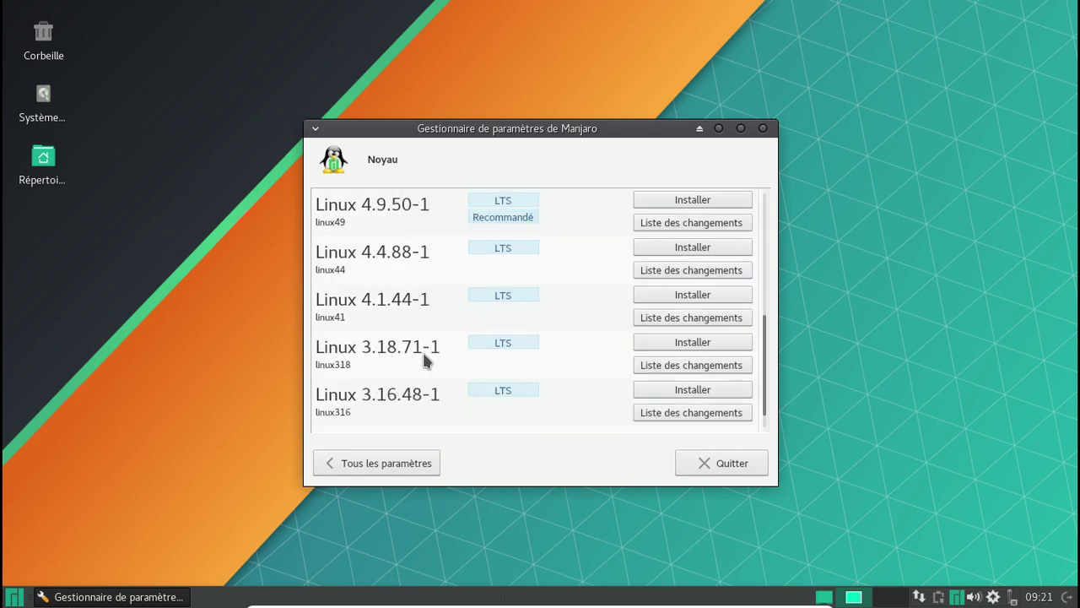
scroll(424, 360, "up", 3)
scroll(424, 360, "down", 3)
scroll(424, 360, "up", 3)
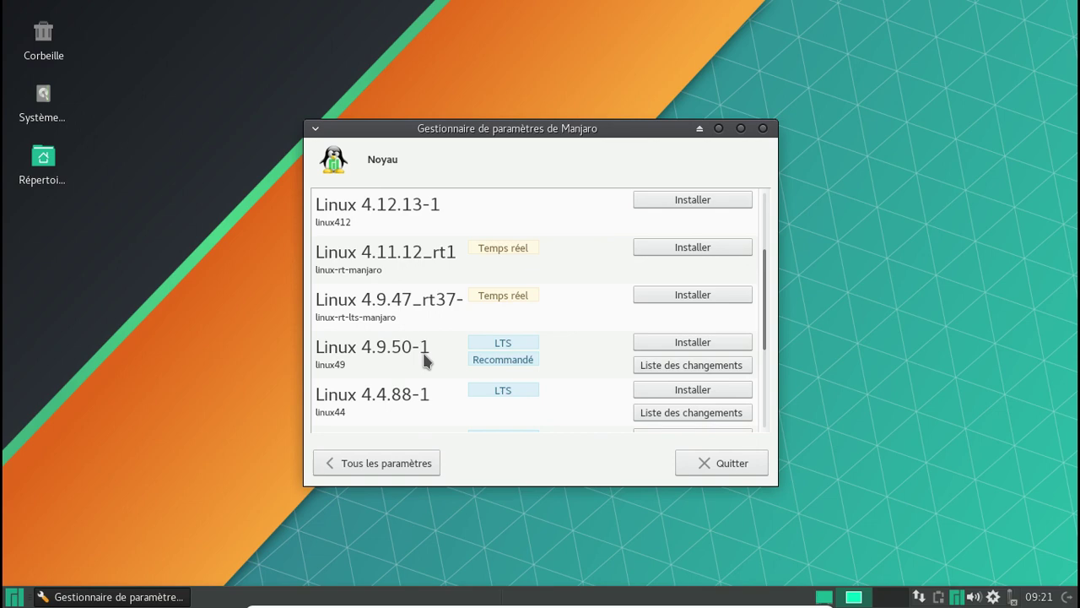
scroll(425, 360, "up", 2)
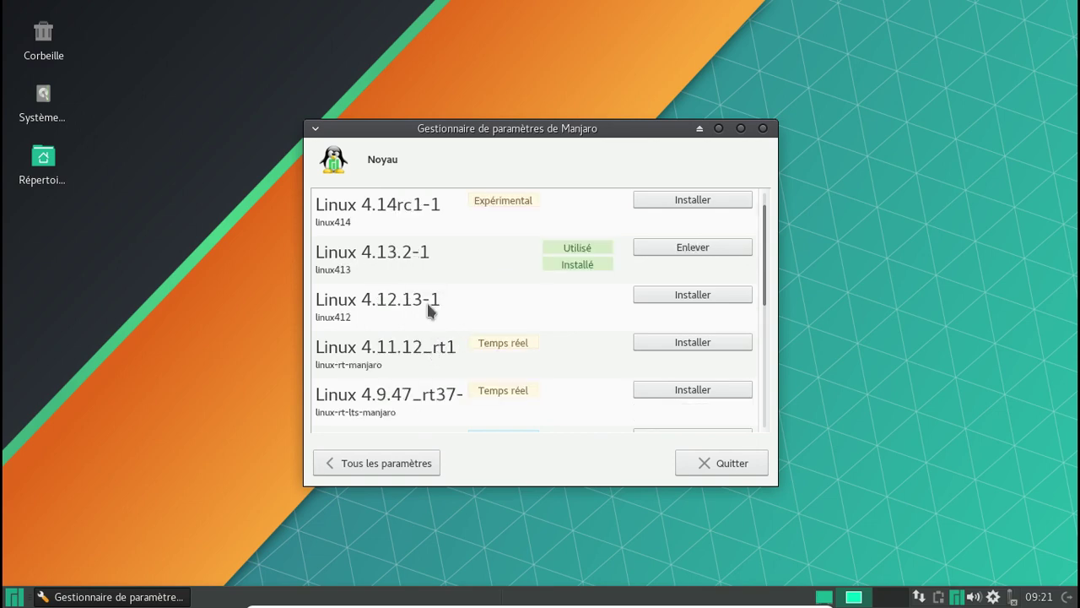
scroll(428, 310, "down", 5)
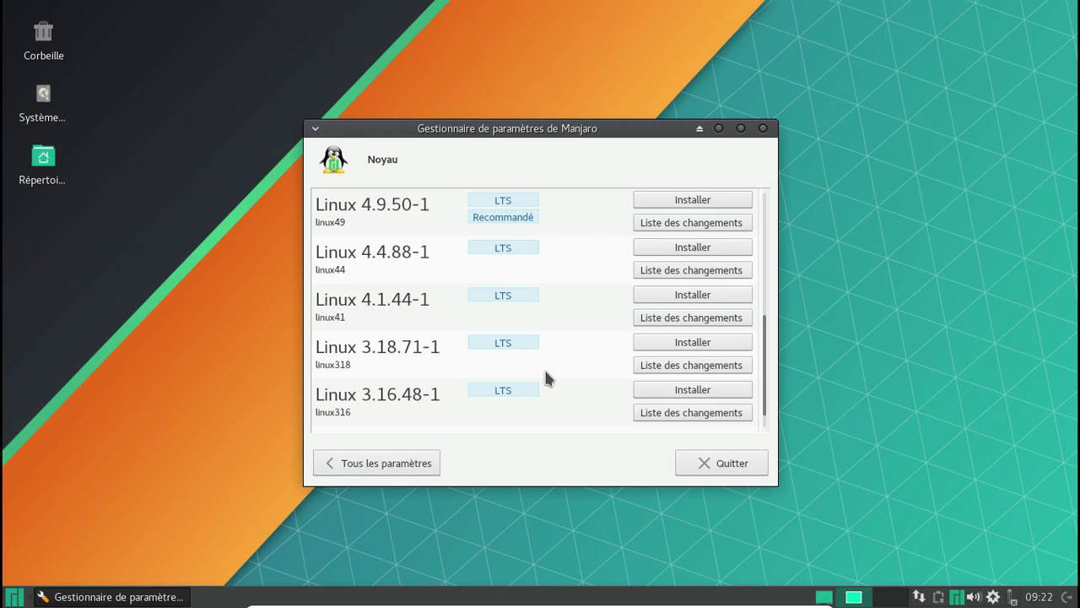
scroll(547, 379, "up", 3)
scroll(547, 379, "up", 2)
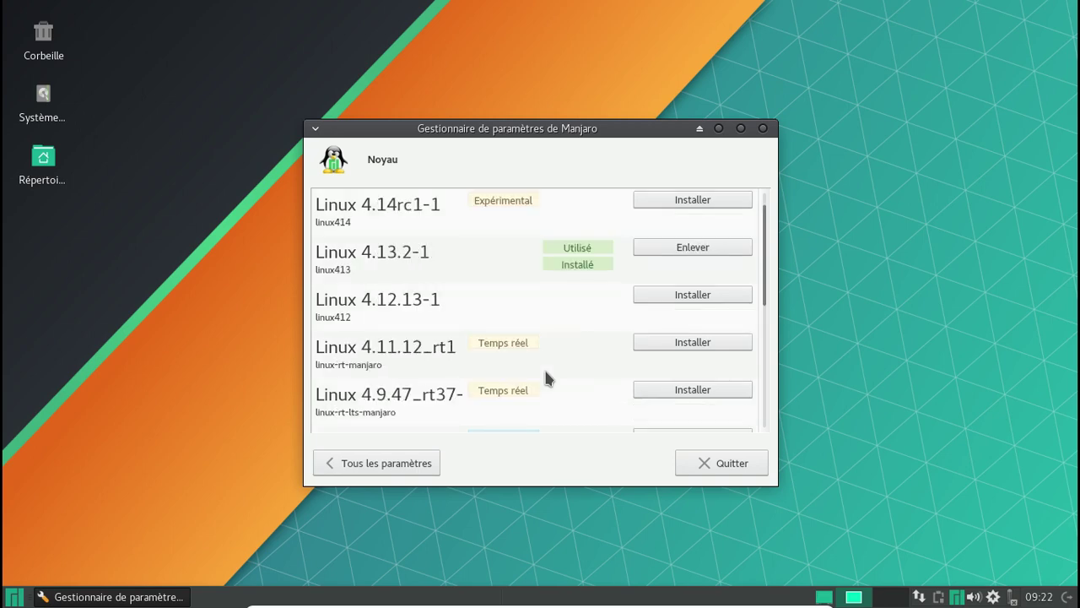
left_click(723, 466)
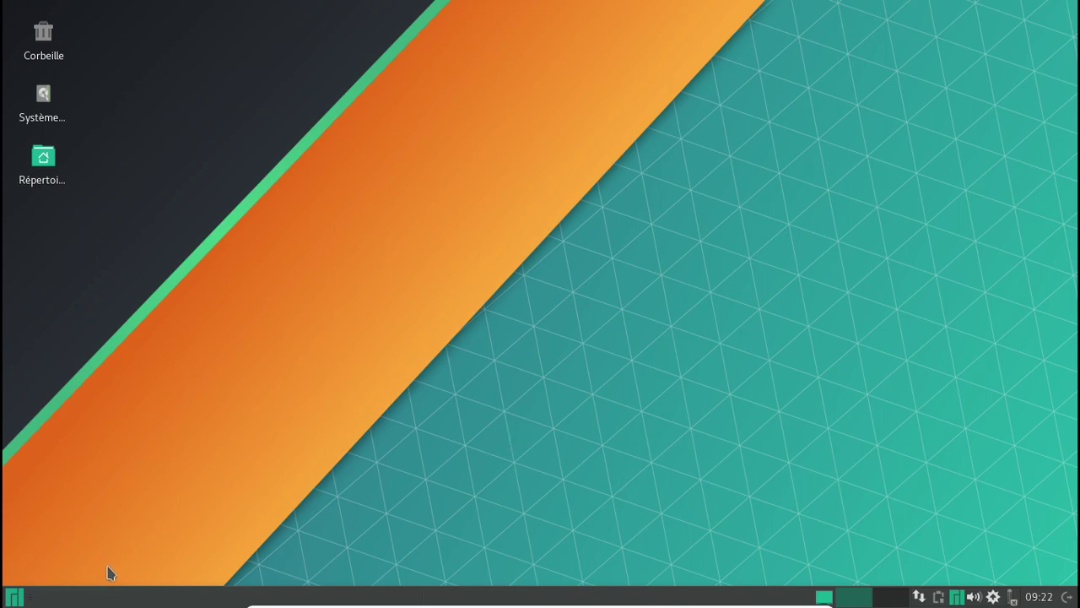
Review the preinstalled Internet, multimedia, settings and system applications, and dismiss the application list.
left_click(19, 596)
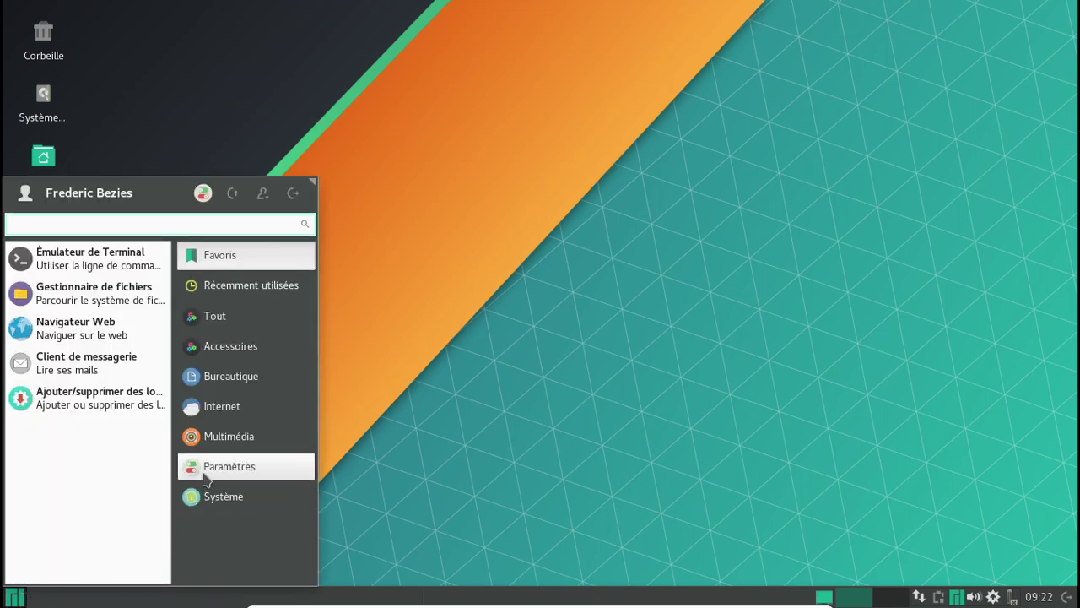
left_click(235, 410)
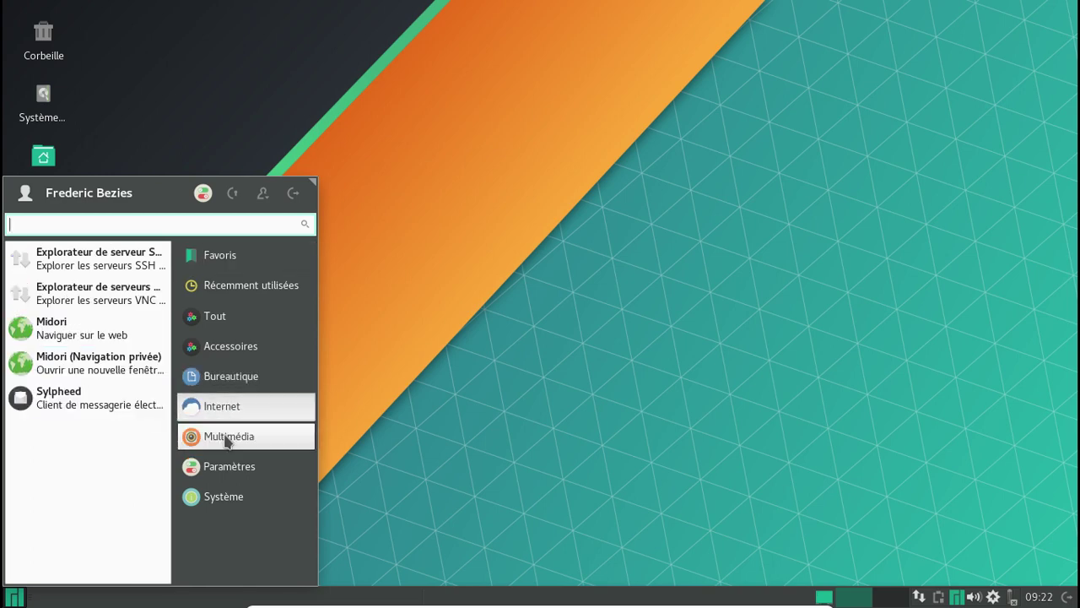
left_click(226, 438)
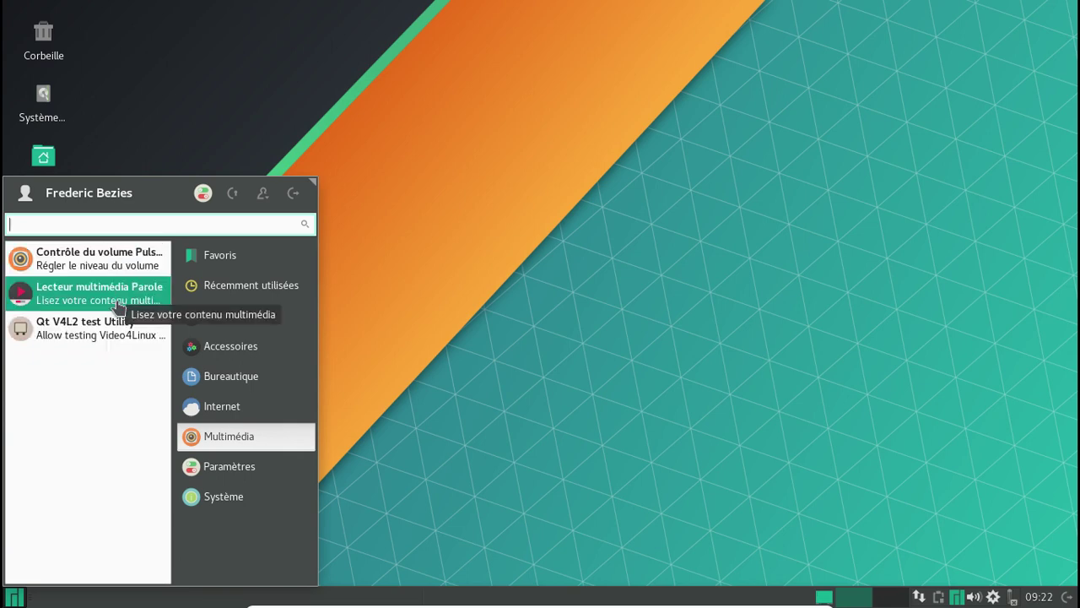
left_click(257, 477)
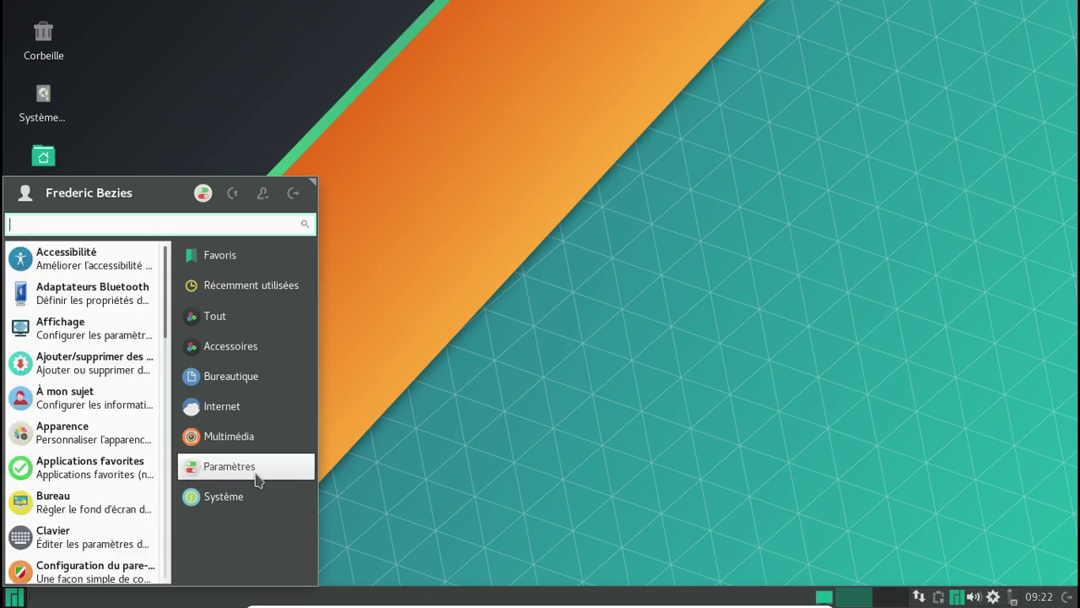
left_click(251, 506)
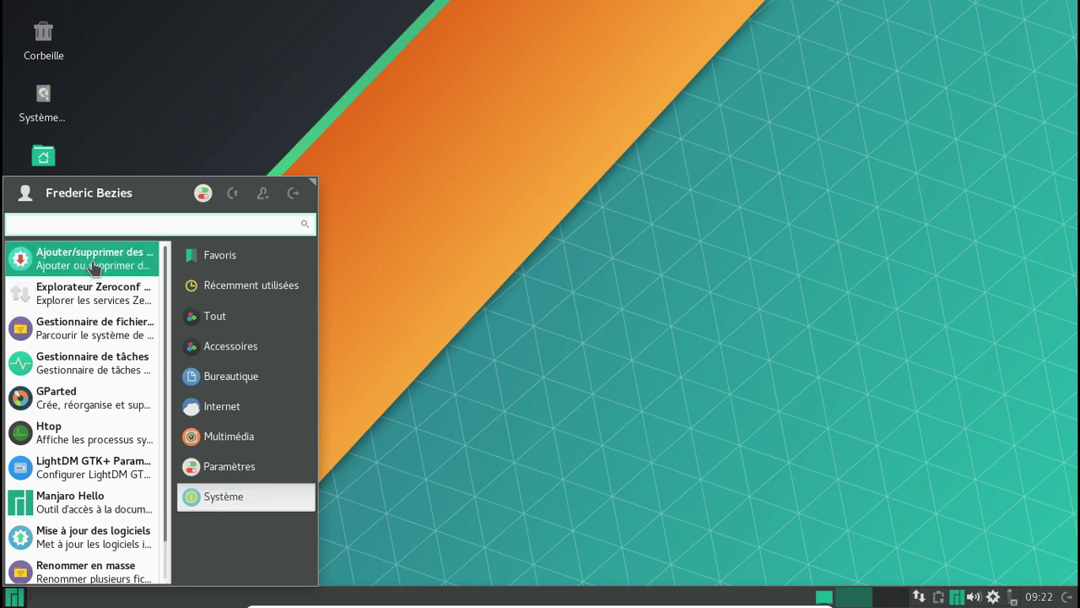
left_click(507, 346)
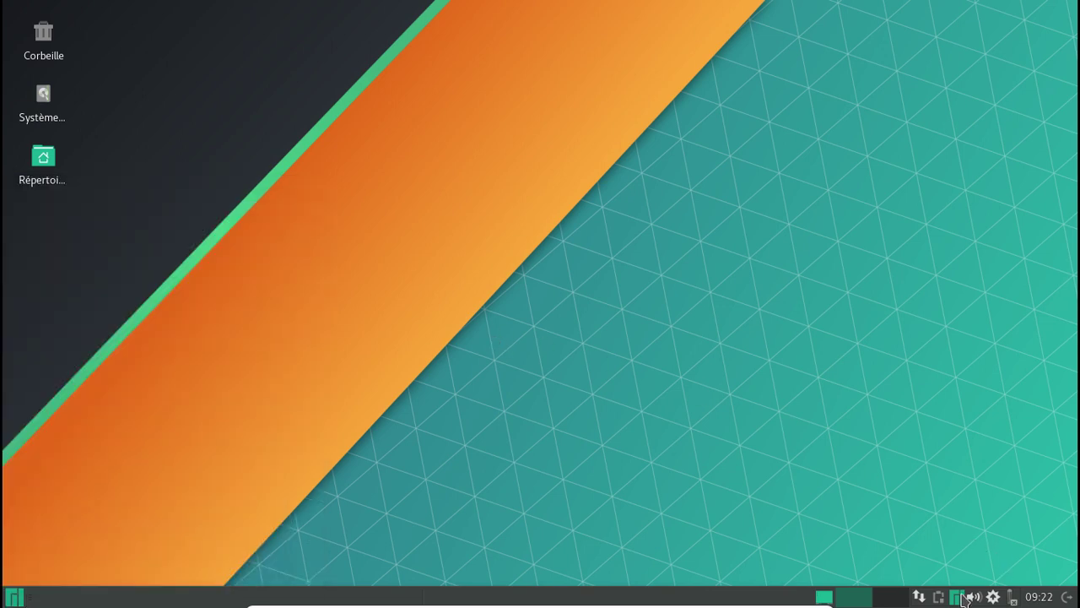
Open the package manager and search the packages for "sx".
right_click(997, 598)
left_click(954, 553)
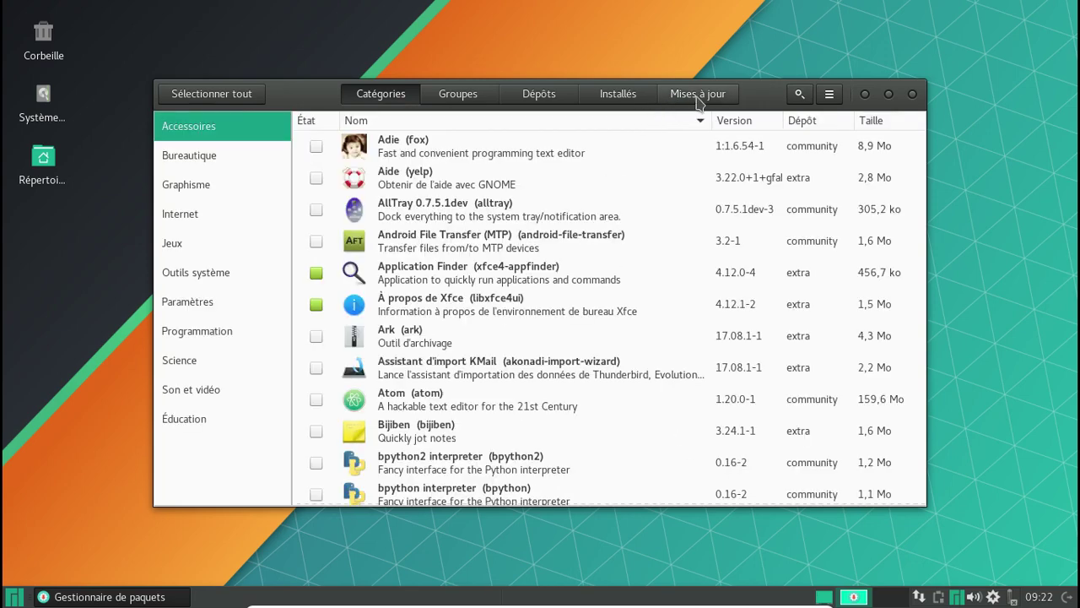
left_click(798, 92)
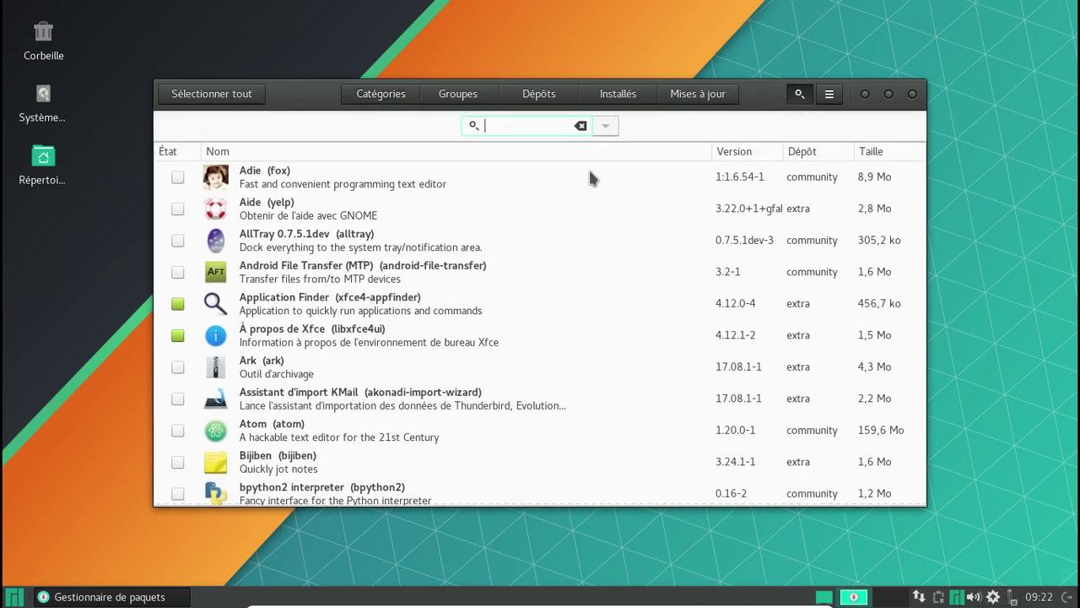
type("sx")
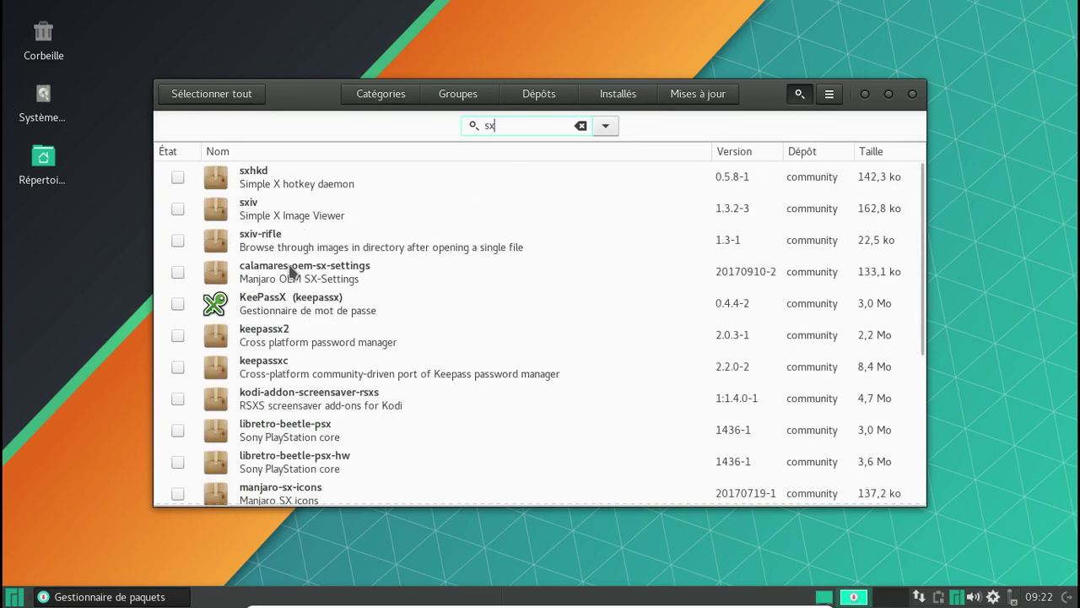
Mark the manjaro-sx-icons, manjaro-sx-wallpapers and xfce-sx-settings packages for installation.
scroll(183, 371, "down", 3)
left_click(177, 384)
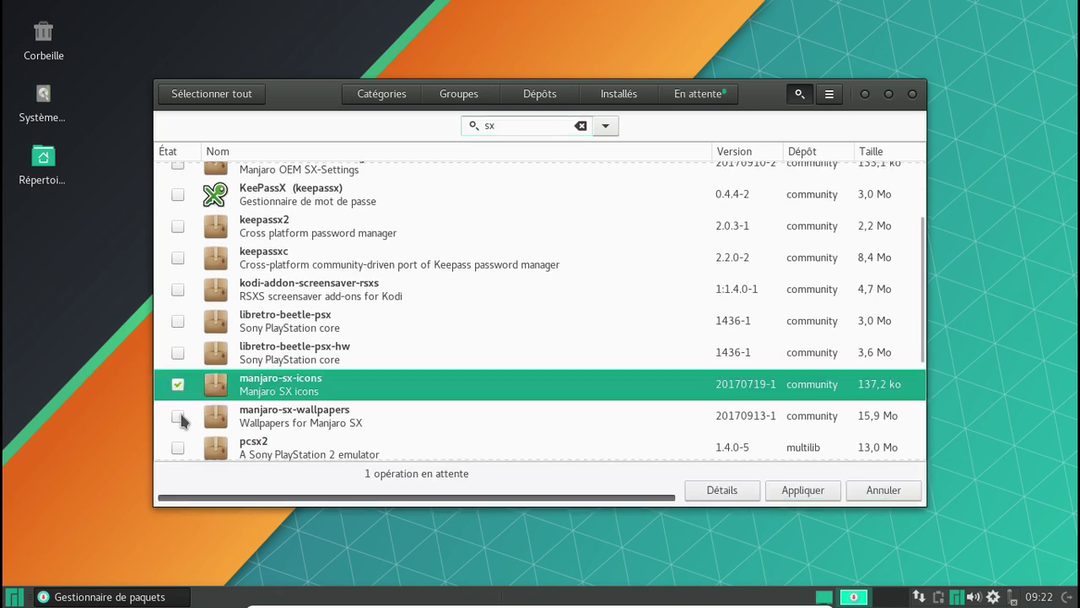
left_click(177, 416)
scroll(414, 379, "down", 3)
scroll(412, 371, "down", 3)
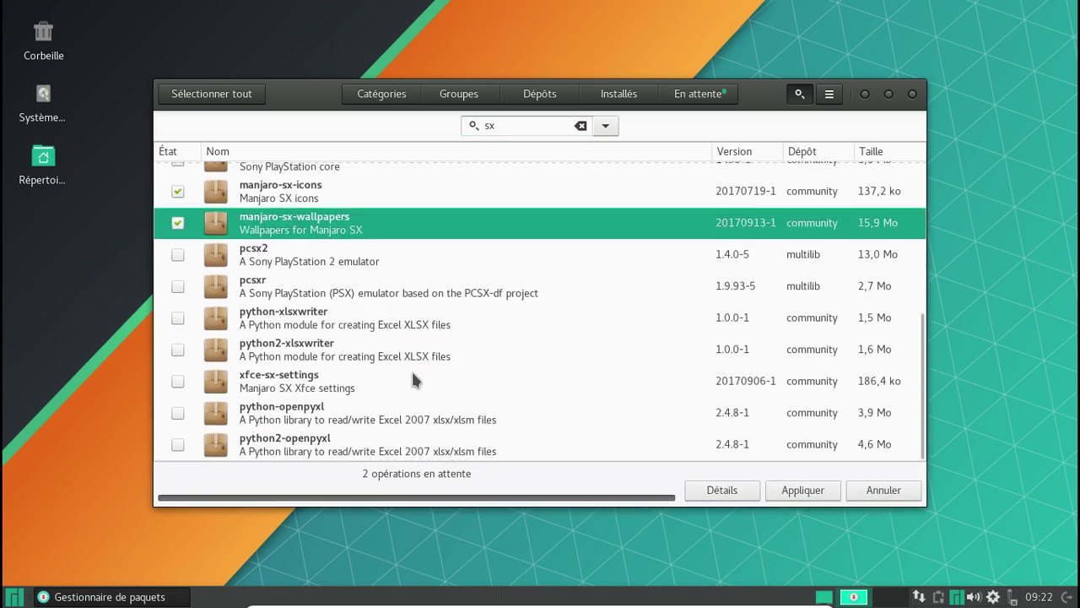
left_click(178, 382)
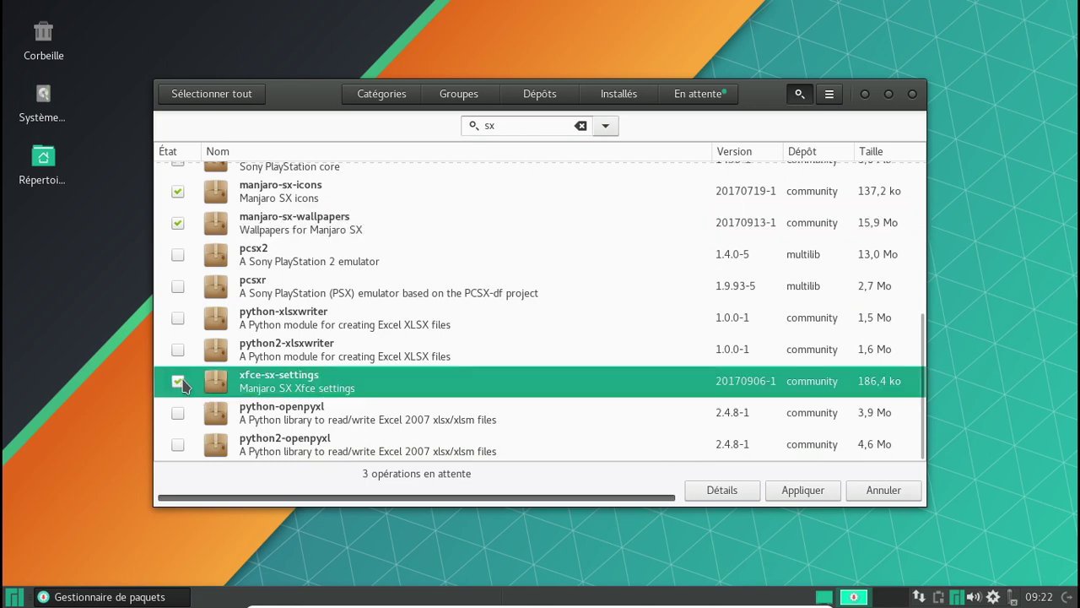
Apply the pending package transaction, authenticating with the account password, and close the package manager.
left_click(816, 496)
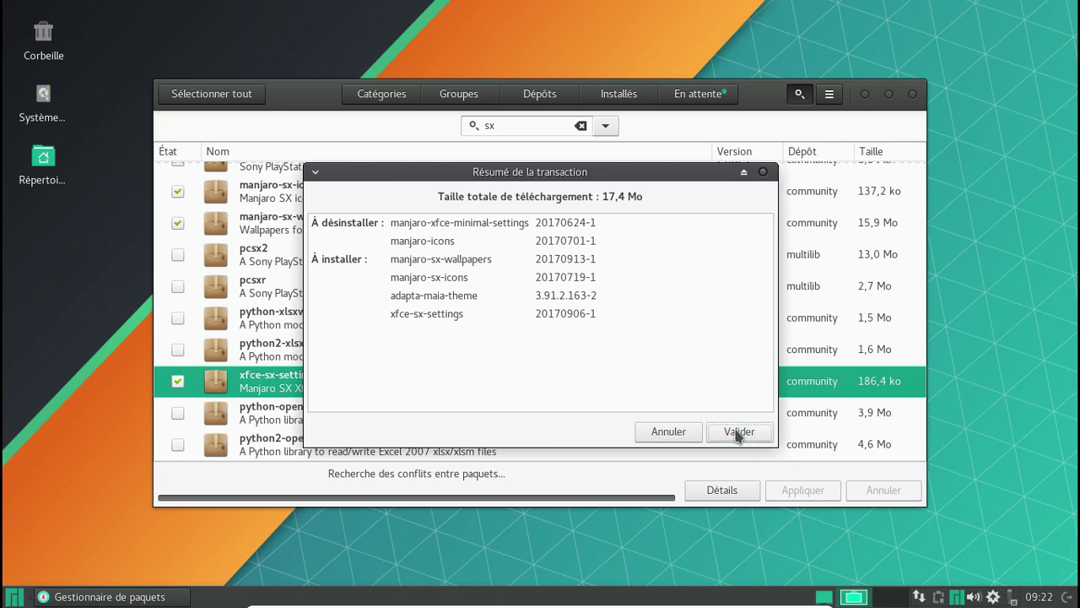
left_click(736, 432)
type("********")
key("Return")
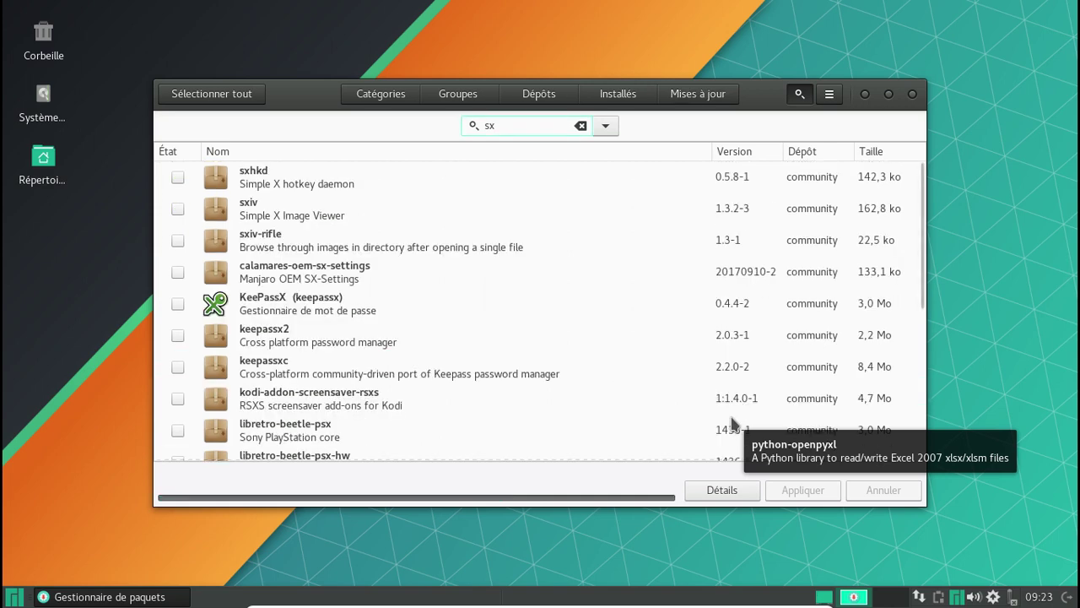
left_click(912, 94)
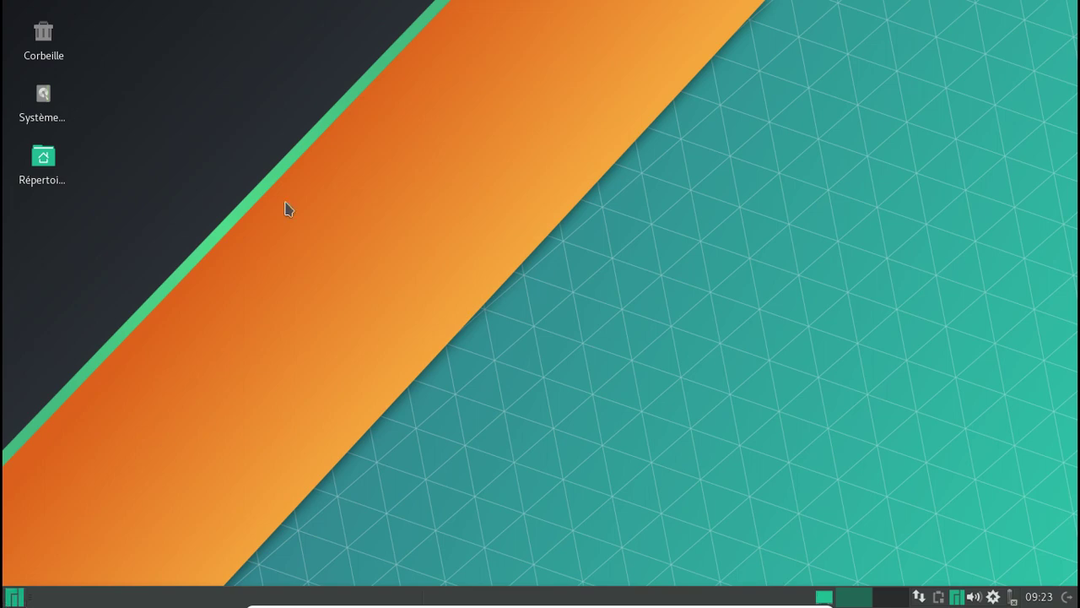
Open the Xfce appearance settings and apply the Adapta-Nokto-Eta-Maia style.
left_click(15, 596)
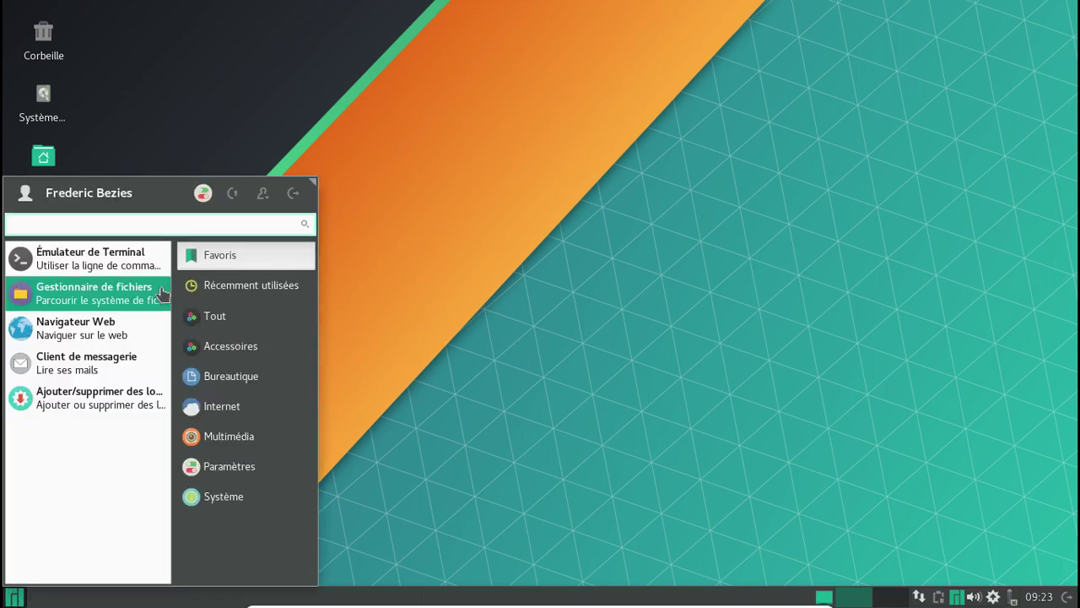
left_click(226, 349)
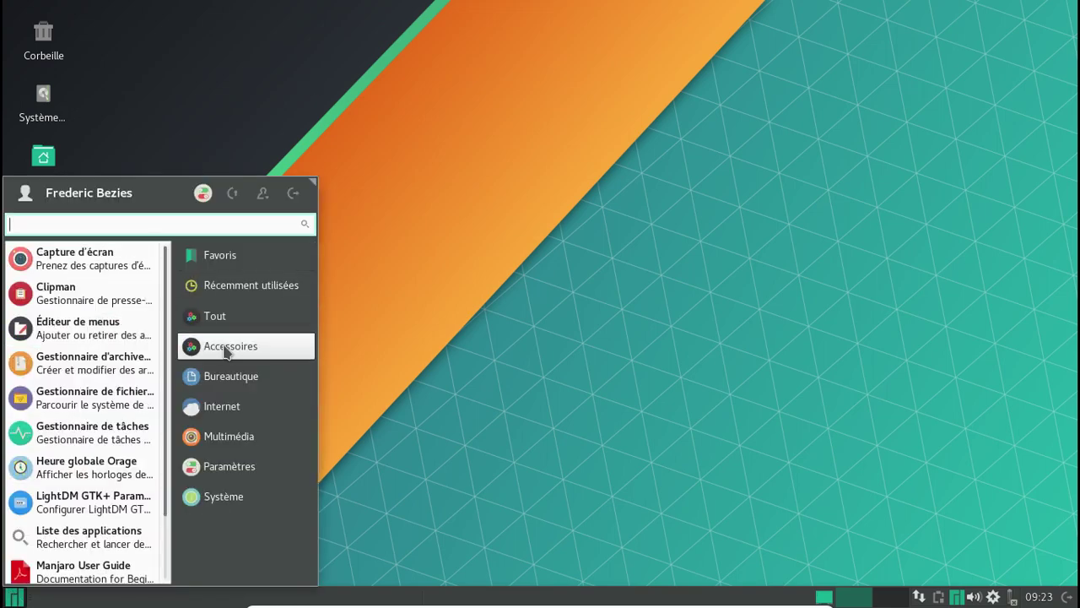
left_click(233, 471)
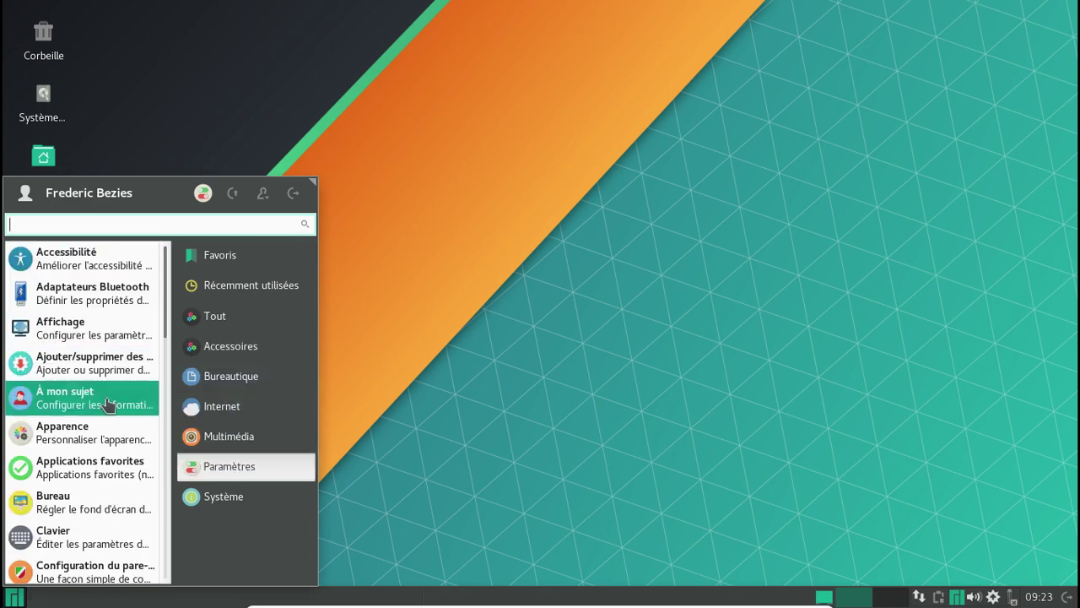
left_click(102, 432)
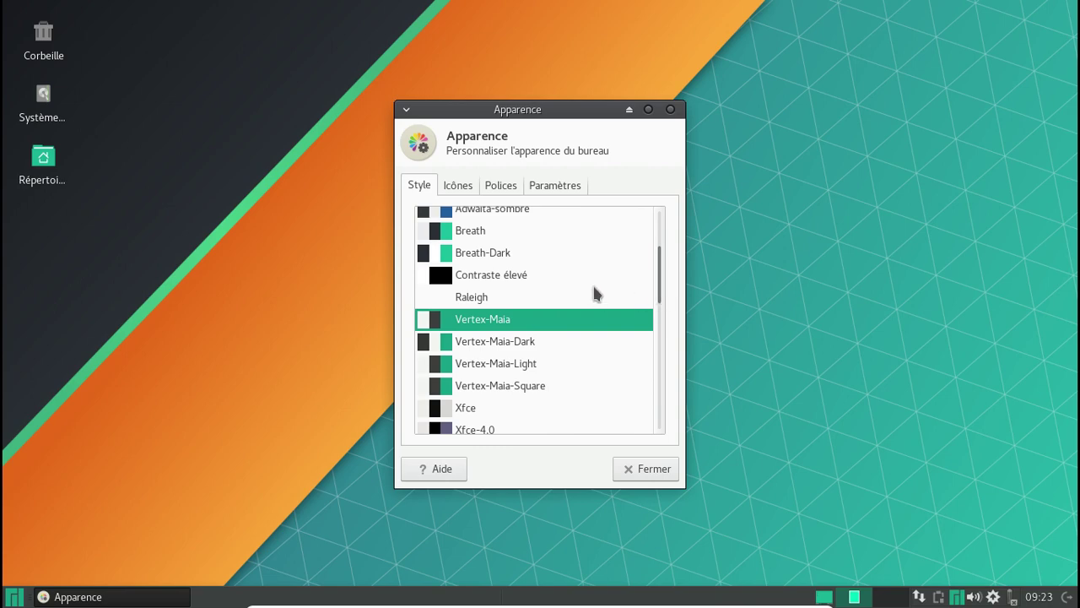
scroll(632, 292, "down", 6)
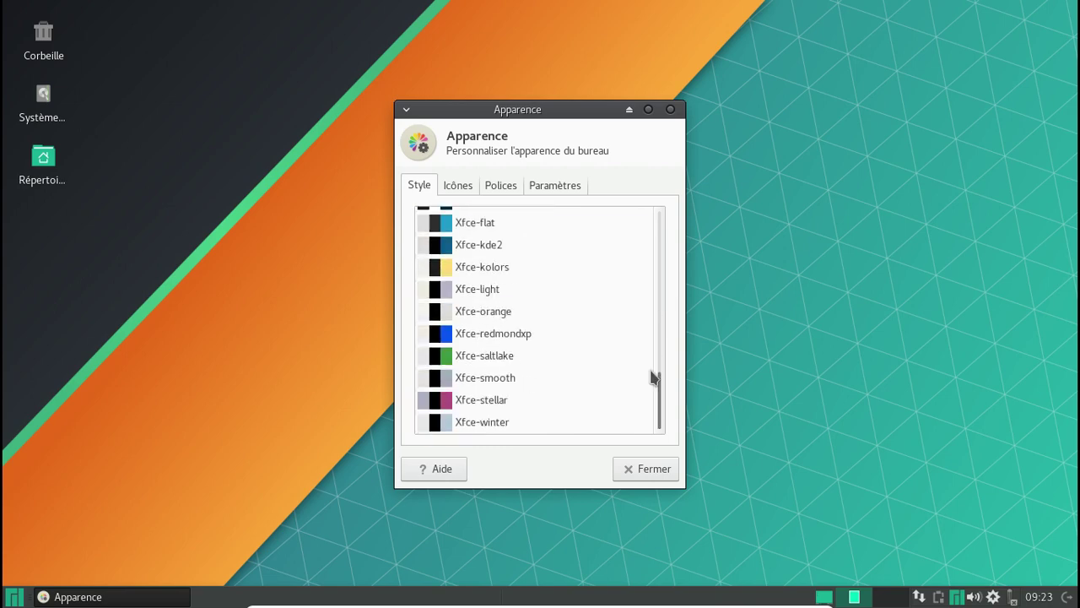
left_click_drag(661, 393, 657, 225)
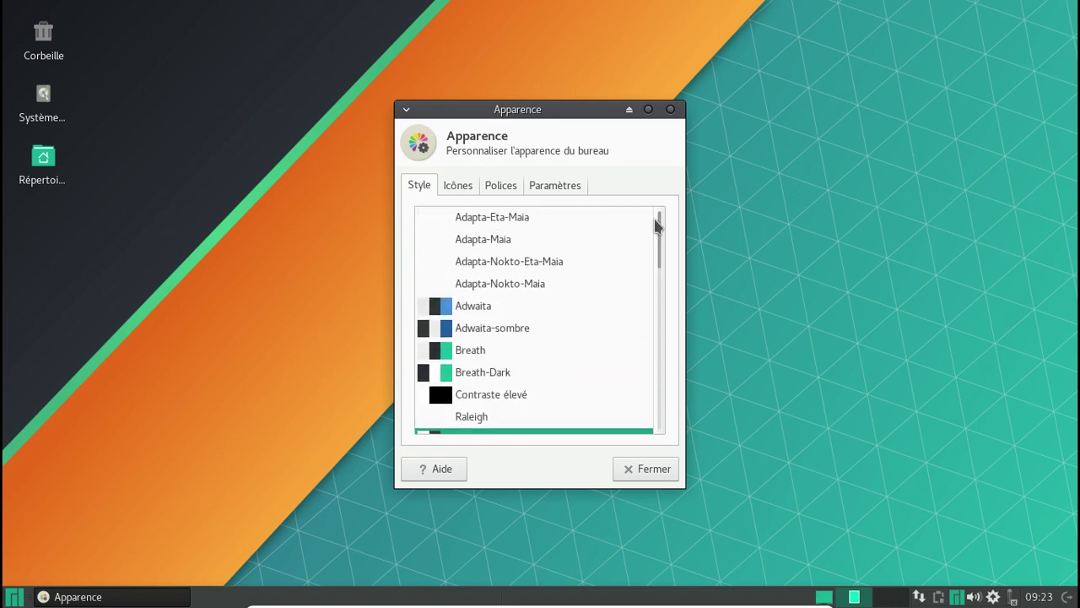
left_click(570, 257)
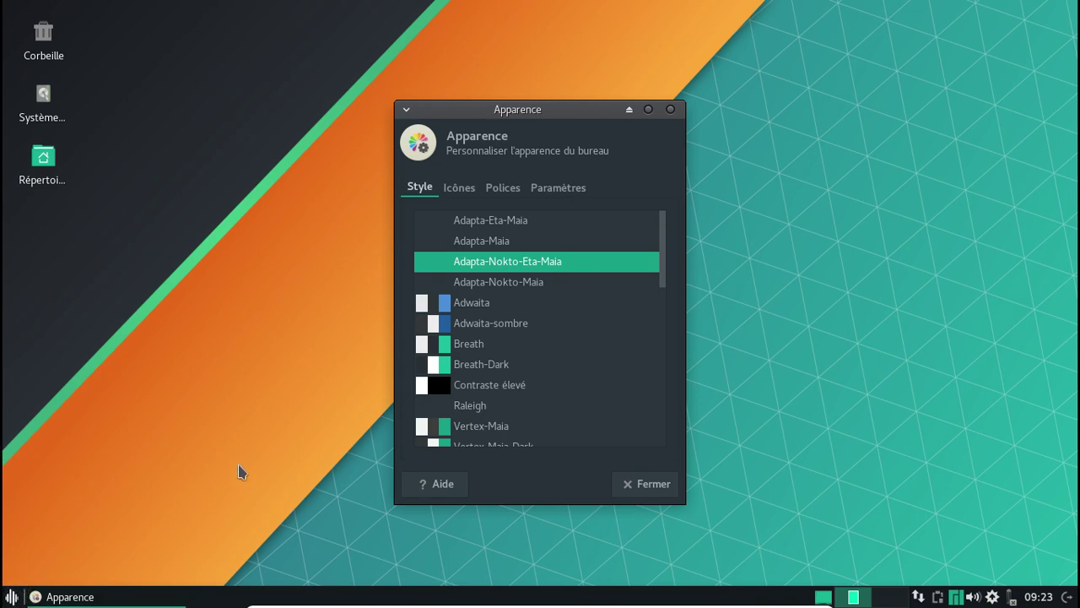
Try the Adapta-Nokto-Maia, Adapta-Eta-Maia and Adapta-Maia styles, and return to Adapta-Nokto-Eta-Maia.
left_click(521, 284)
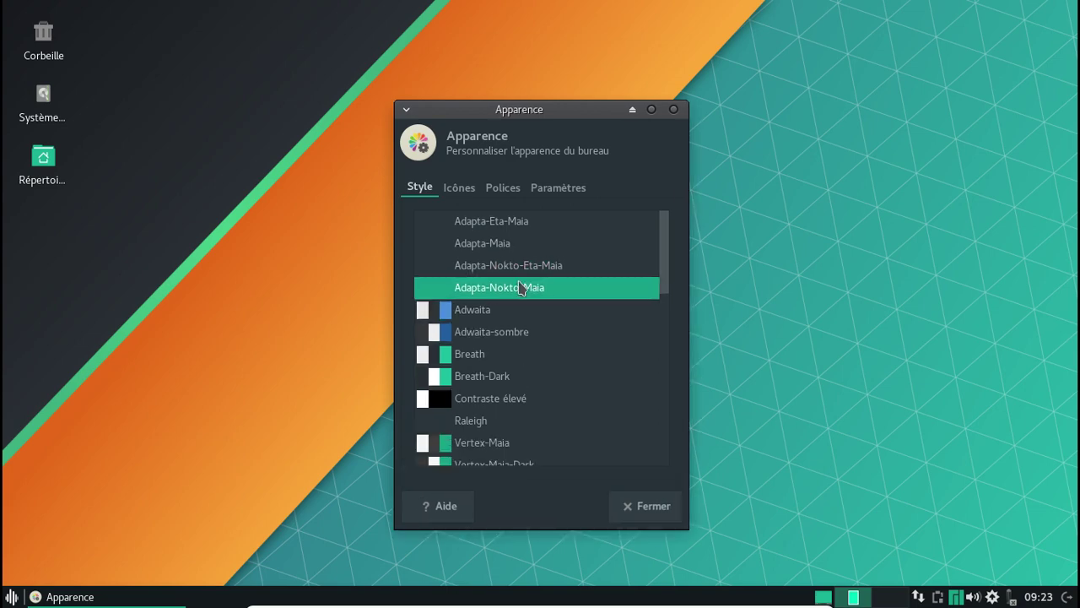
left_click(507, 221)
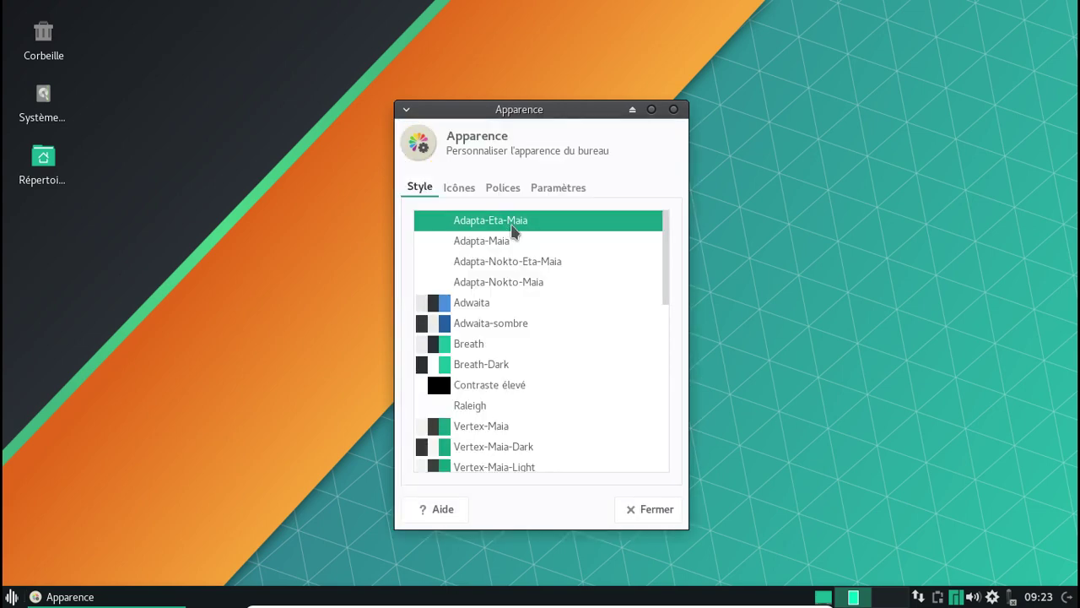
left_click(507, 240)
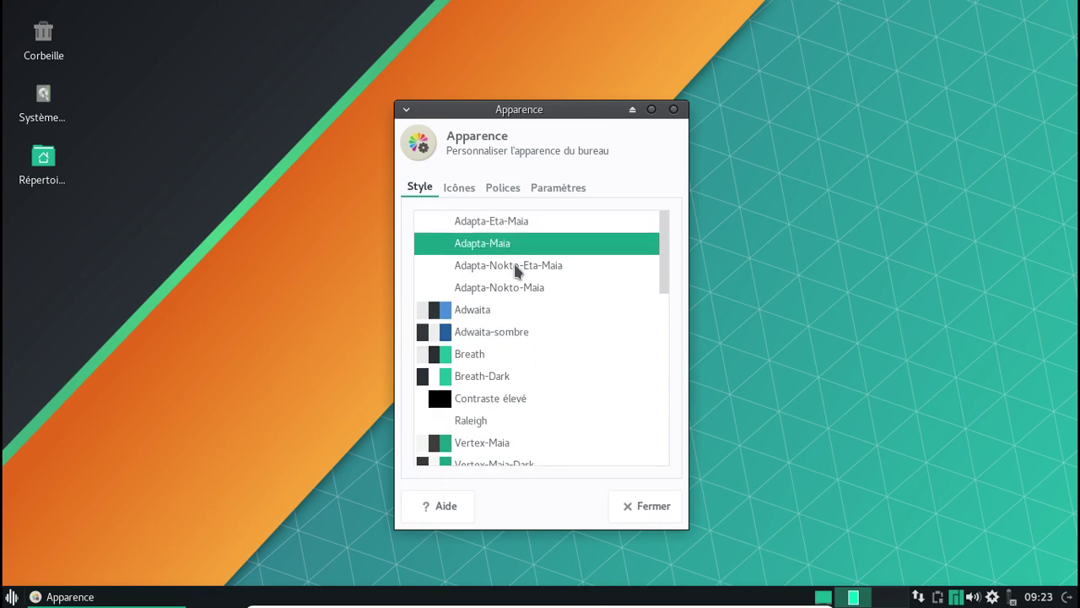
left_click(514, 265)
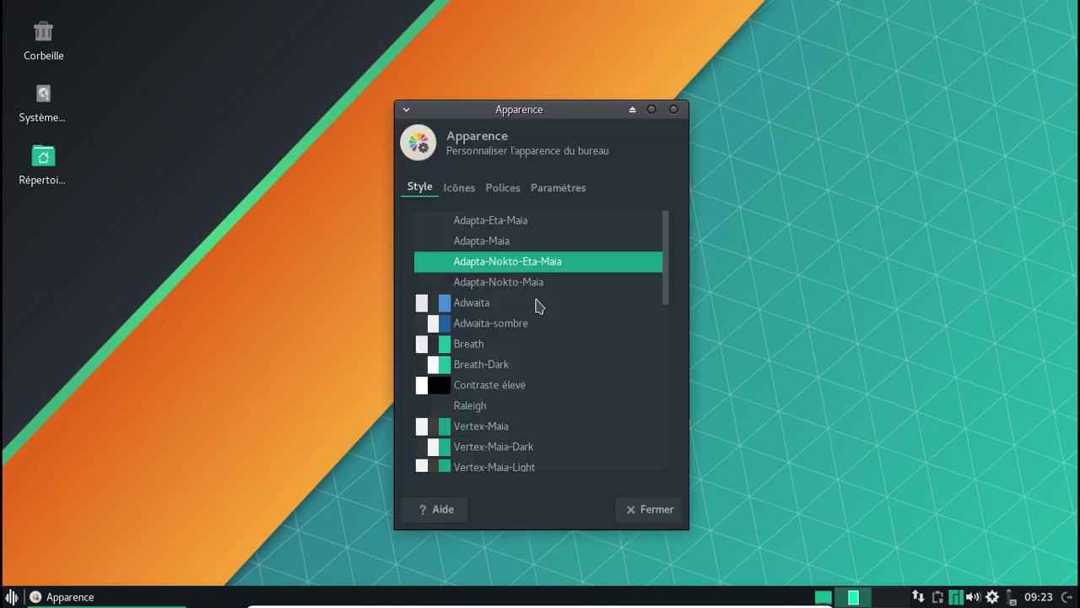
Apply the Vibrancy-Colors-Full-Dark icon theme and check its folder icons in the home directory.
left_click(466, 191)
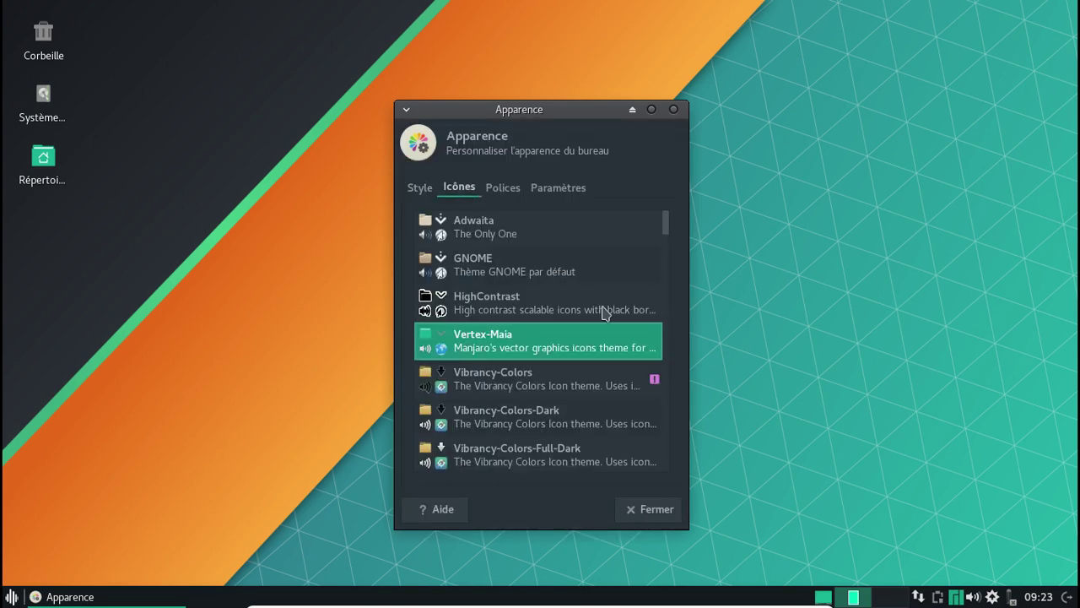
scroll(603, 312, "down", 3)
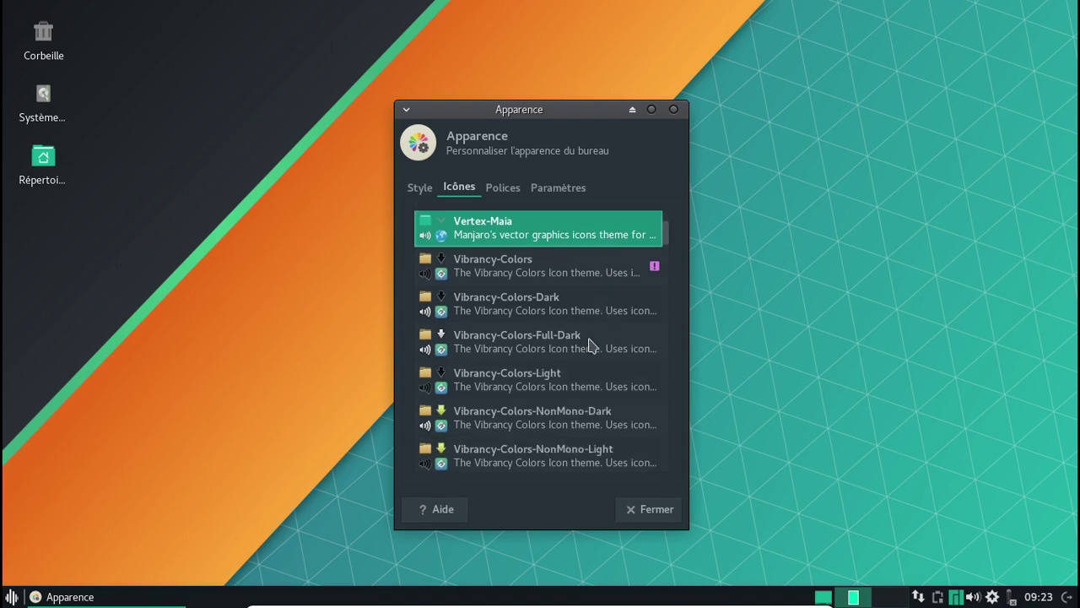
left_click(590, 353)
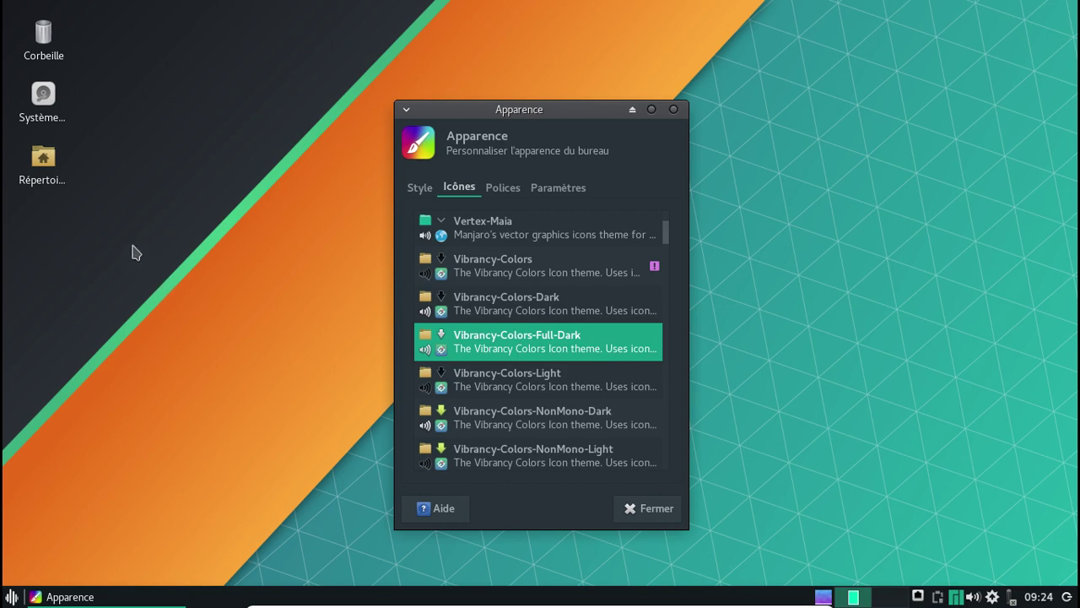
left_click(42, 161)
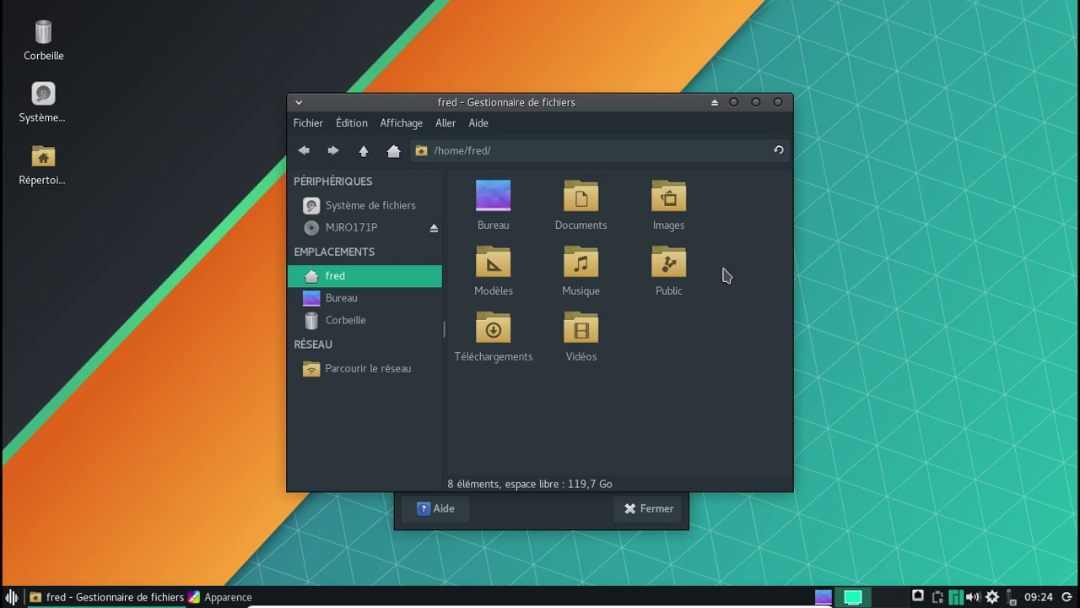
left_click(777, 103)
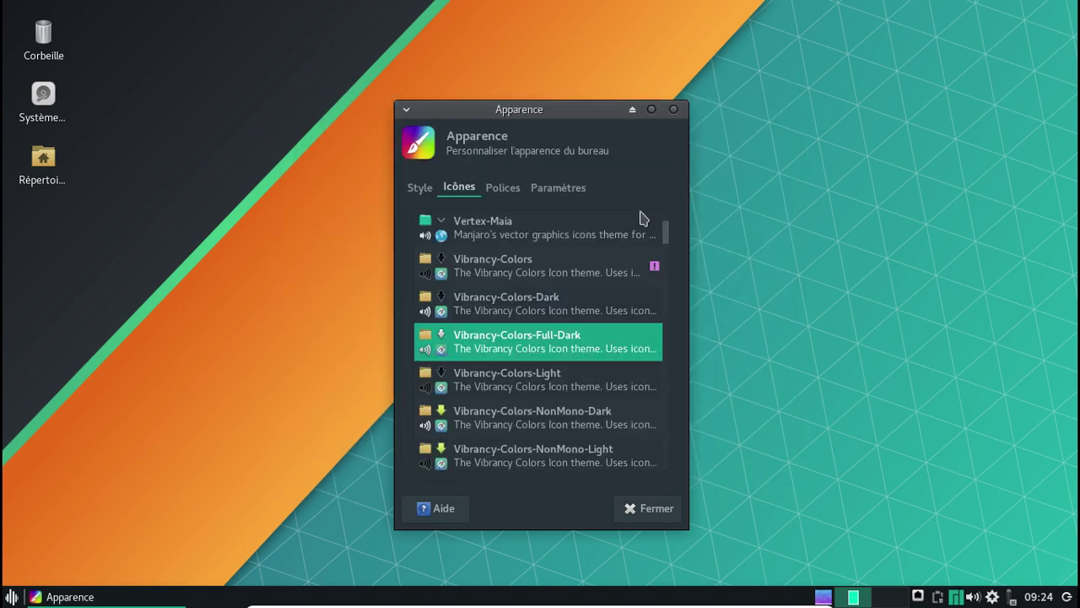
Look over the font options and the remaining appearance parameters, and close the appearance settings.
left_click(507, 187)
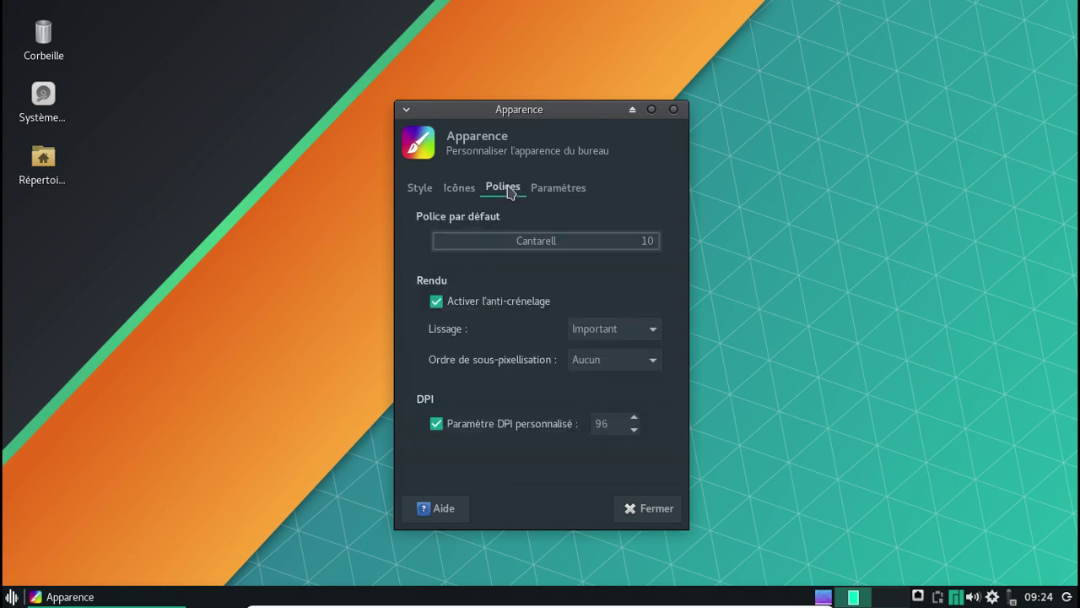
left_click(563, 187)
left_click(674, 109)
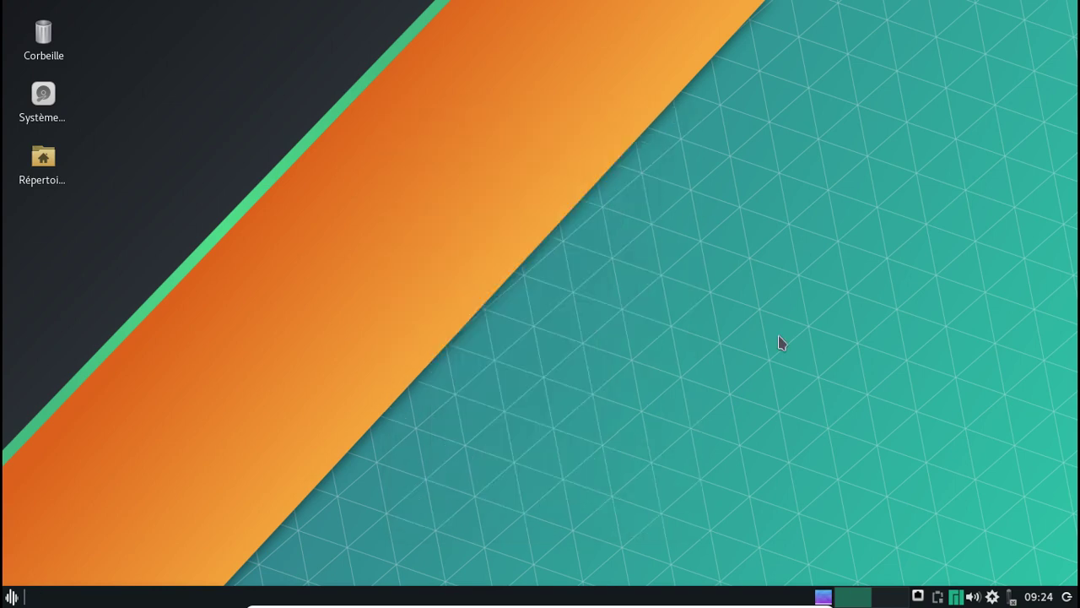
Find the LightDM GTK+ Greeter appearance settings by searching for "light" and open them, authenticating with the account password.
left_click(11, 596)
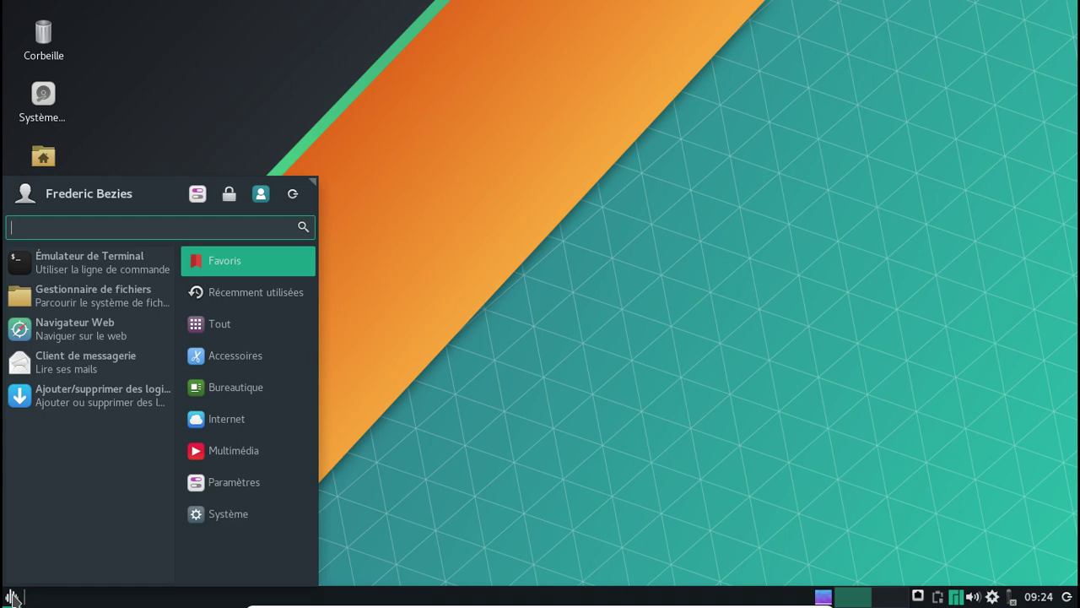
type("light")
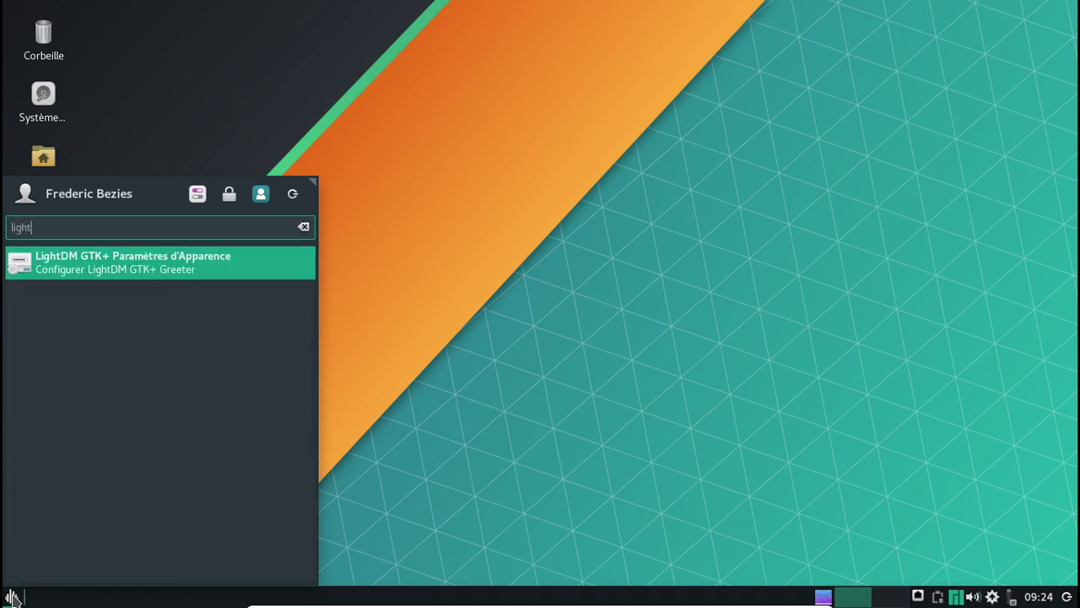
key("Return")
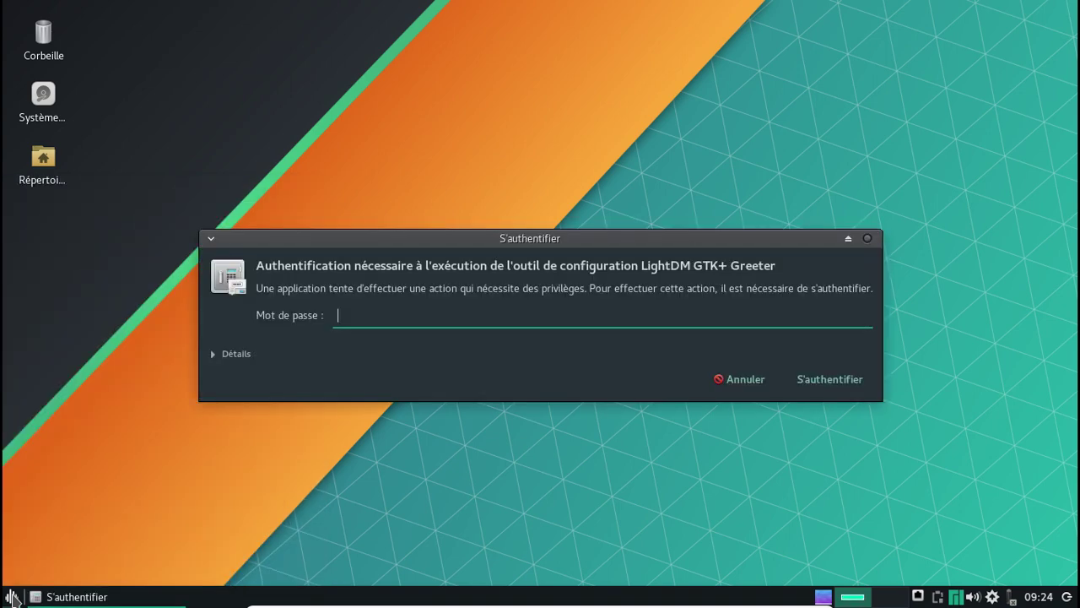
key("Return")
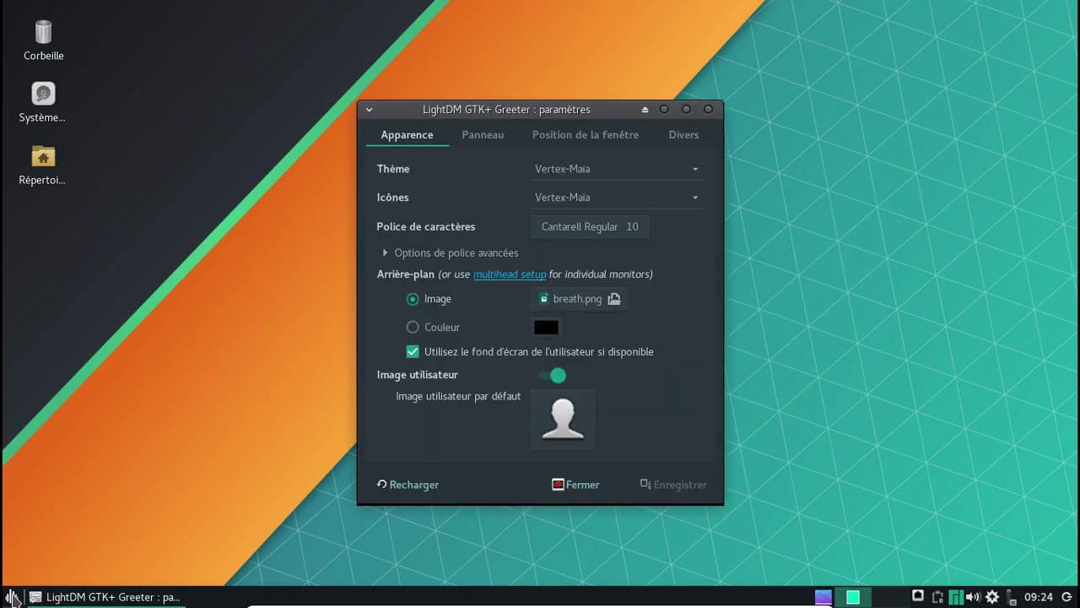
Set the login screen's theme to Adapta-Nokto-Eta-Maia and its icons to Vibrancy-Colors-Full-Dark.
left_click(695, 175)
left_click(623, 240)
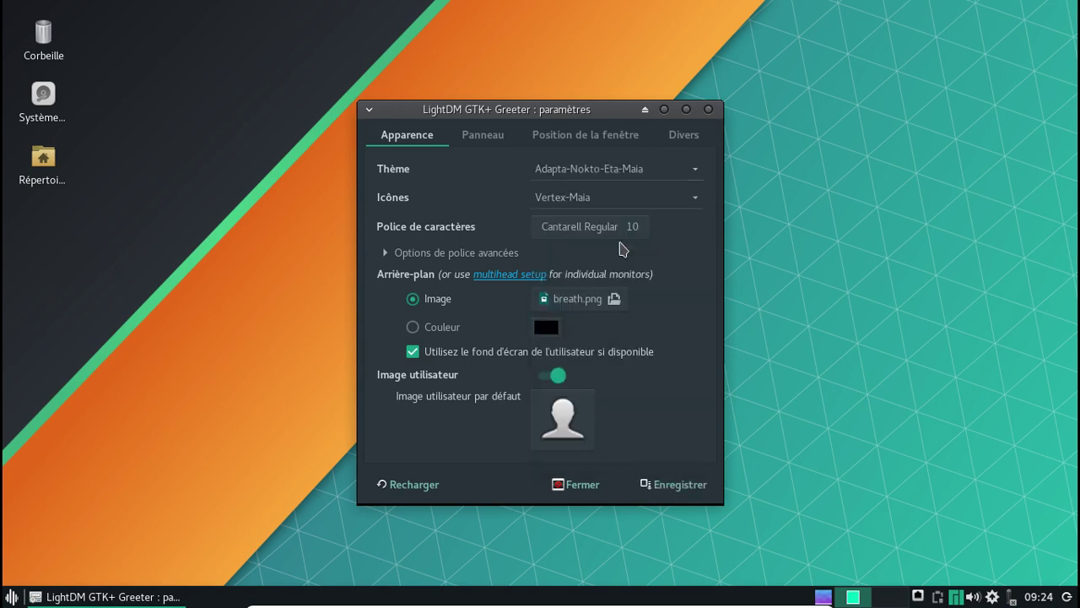
left_click(689, 201)
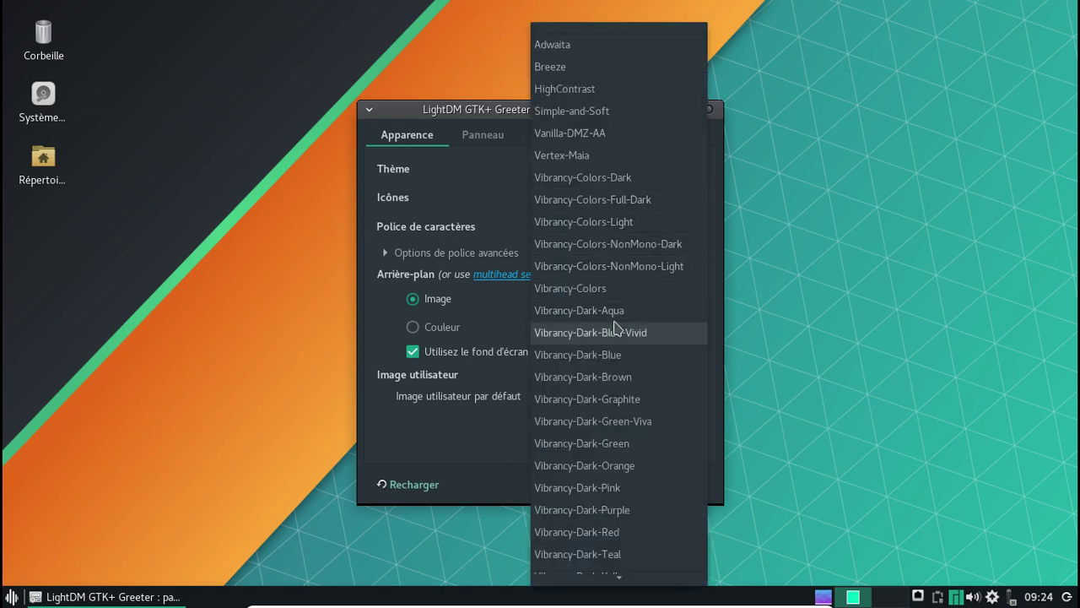
left_click(628, 203)
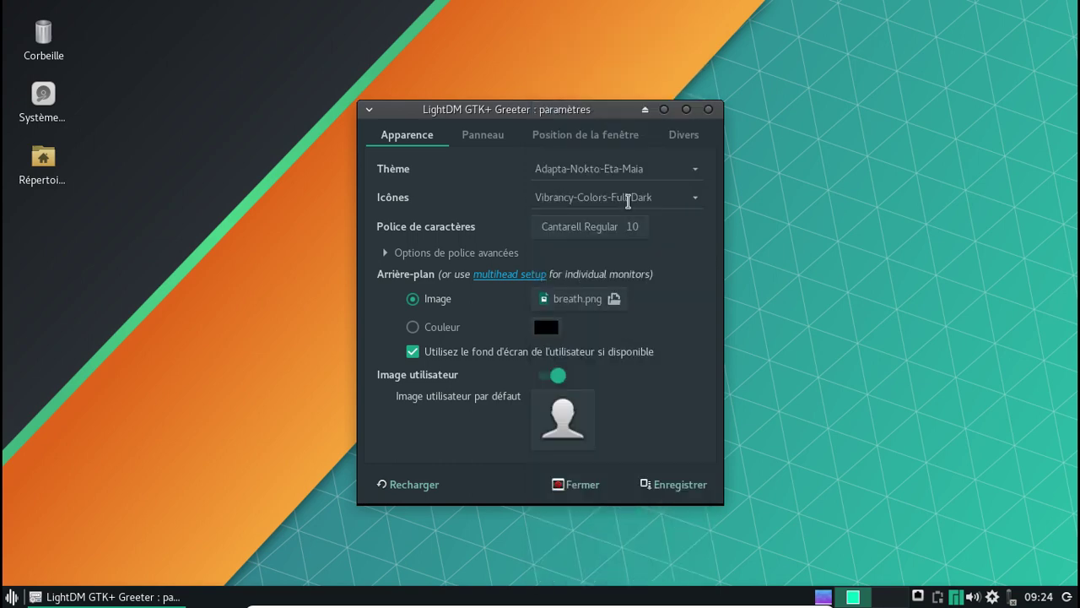
Look over the greeter's panel, window position and miscellaneous options, and save and close the greeter settings.
left_click(495, 146)
left_click(567, 146)
left_click(666, 143)
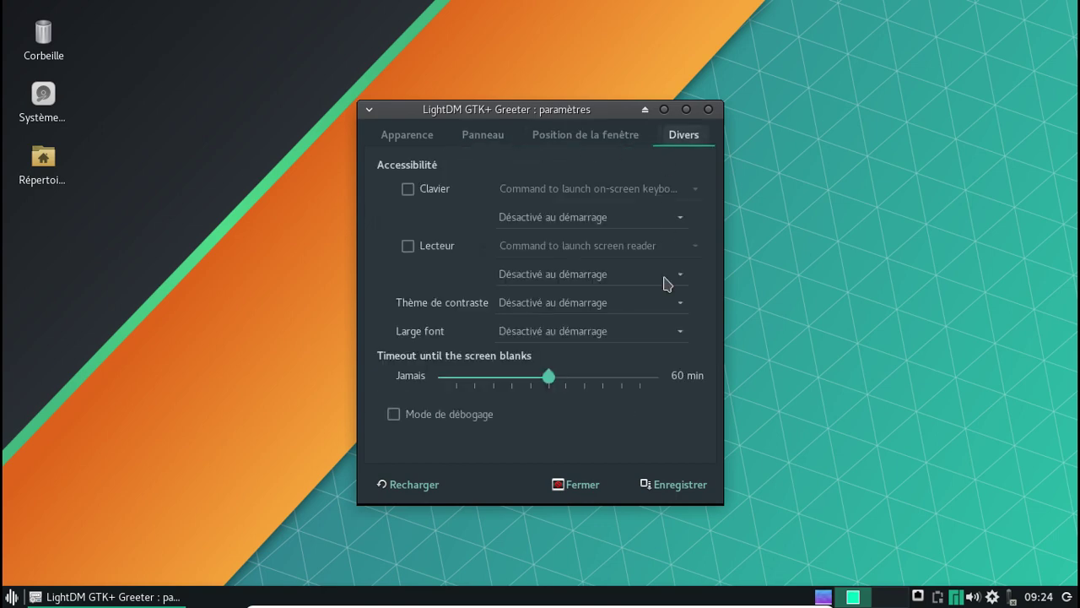
left_click(660, 488)
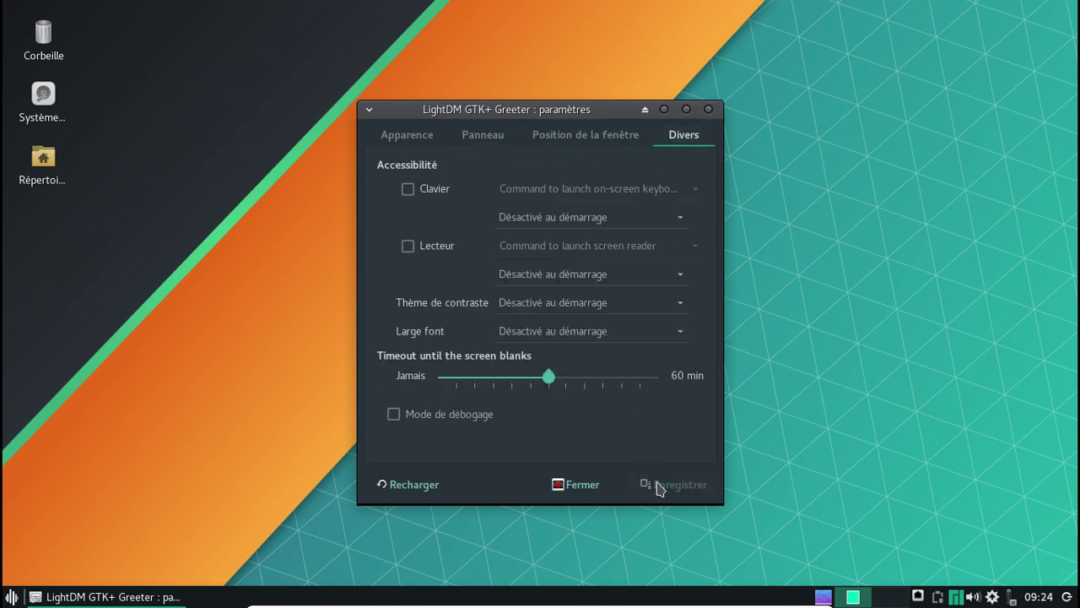
left_click(708, 109)
In the desktop settings, try the light grey sphere wallpaper, and apply the dark two-tone wallpaper with green bars and the Manjaro logo.
right_click(341, 85)
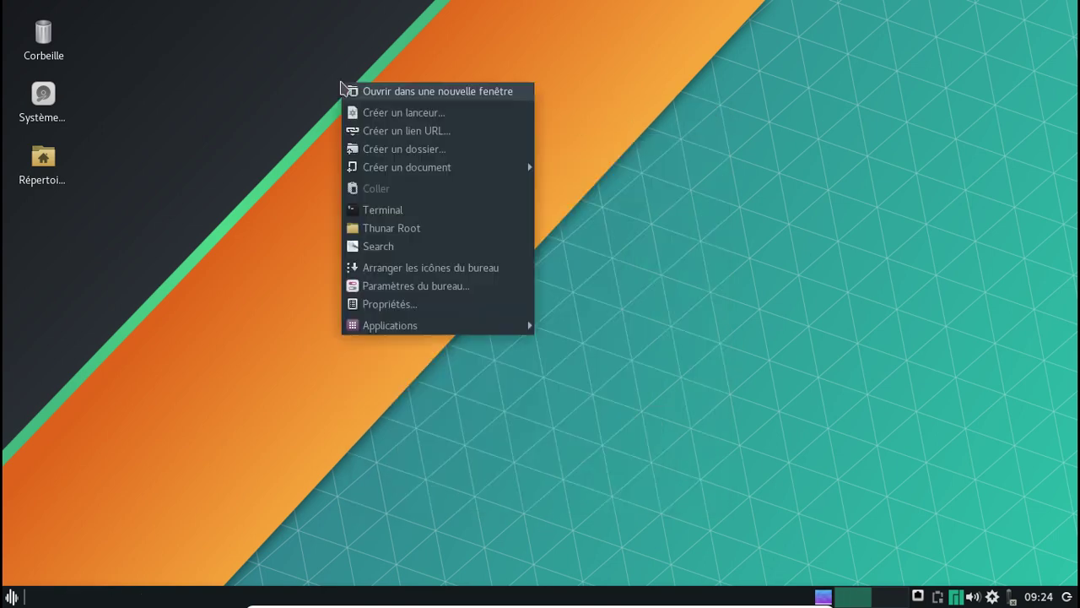
left_click(397, 288)
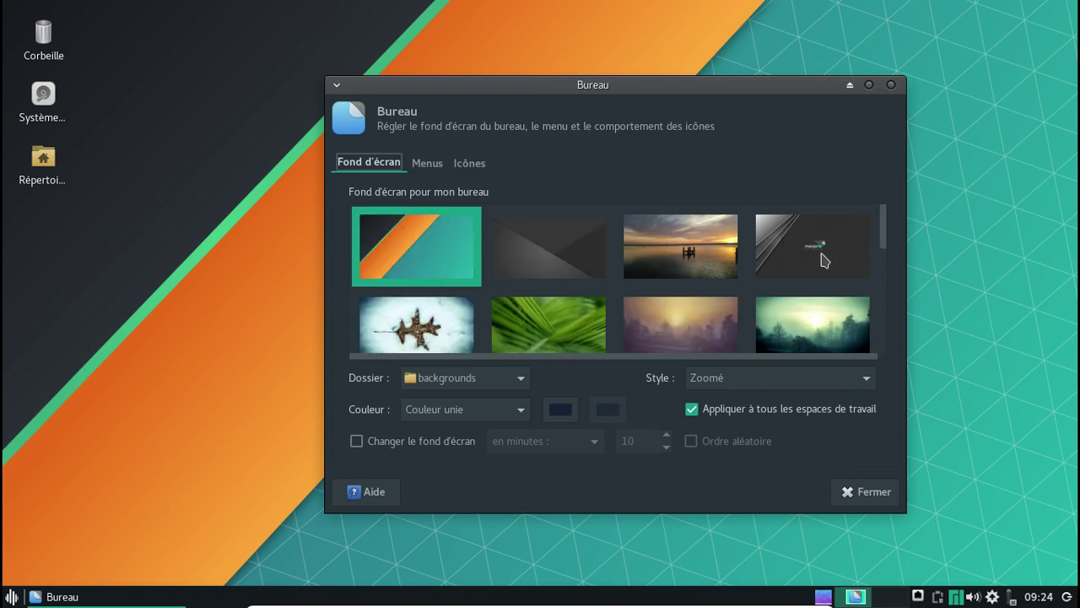
scroll(743, 252, "down", 5)
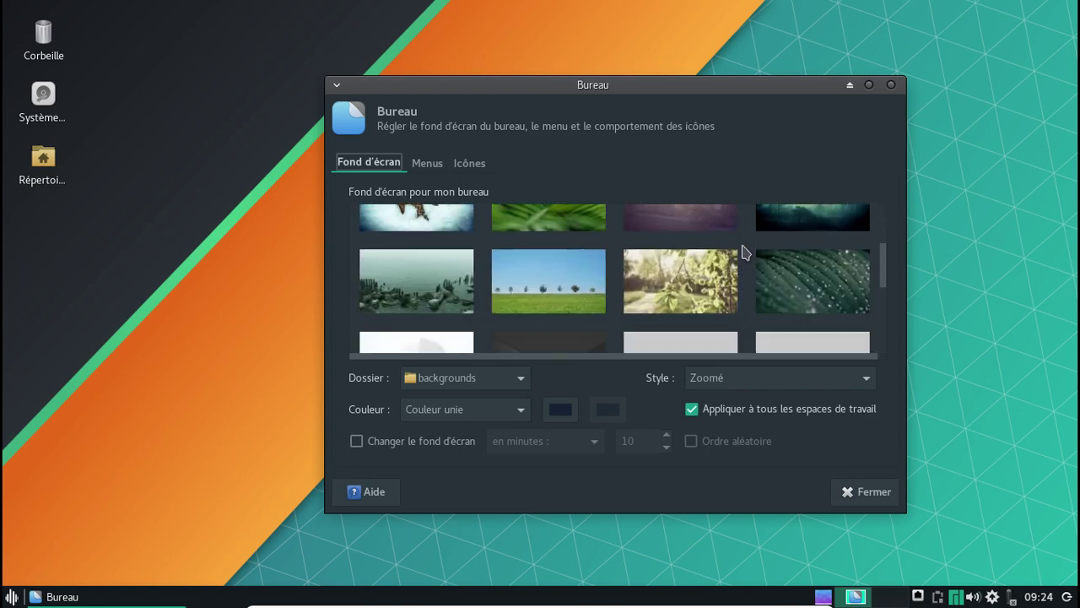
scroll(743, 251, "down", 6)
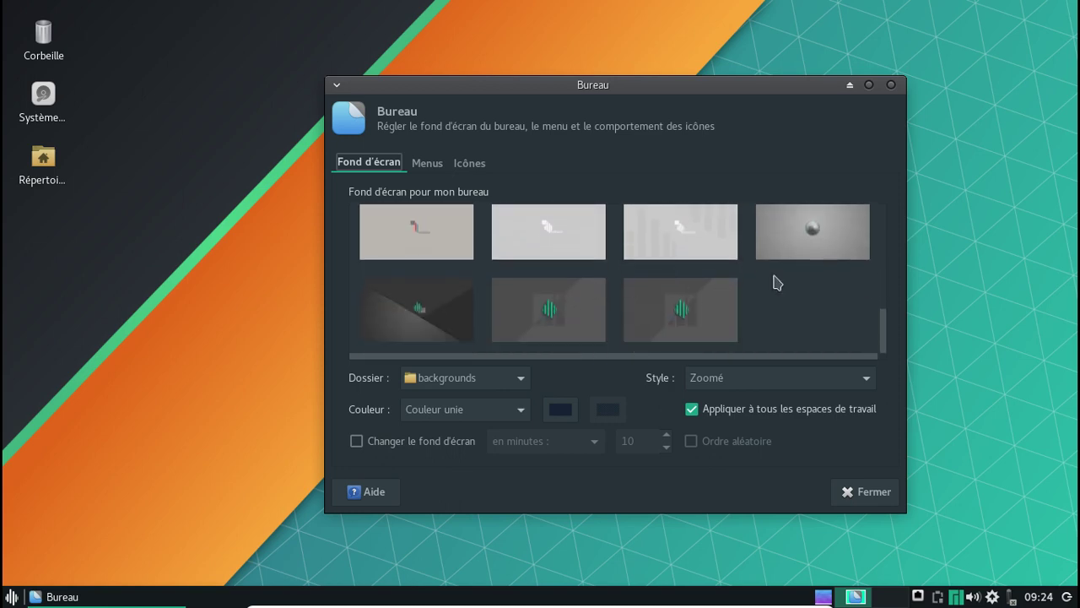
left_click(812, 235)
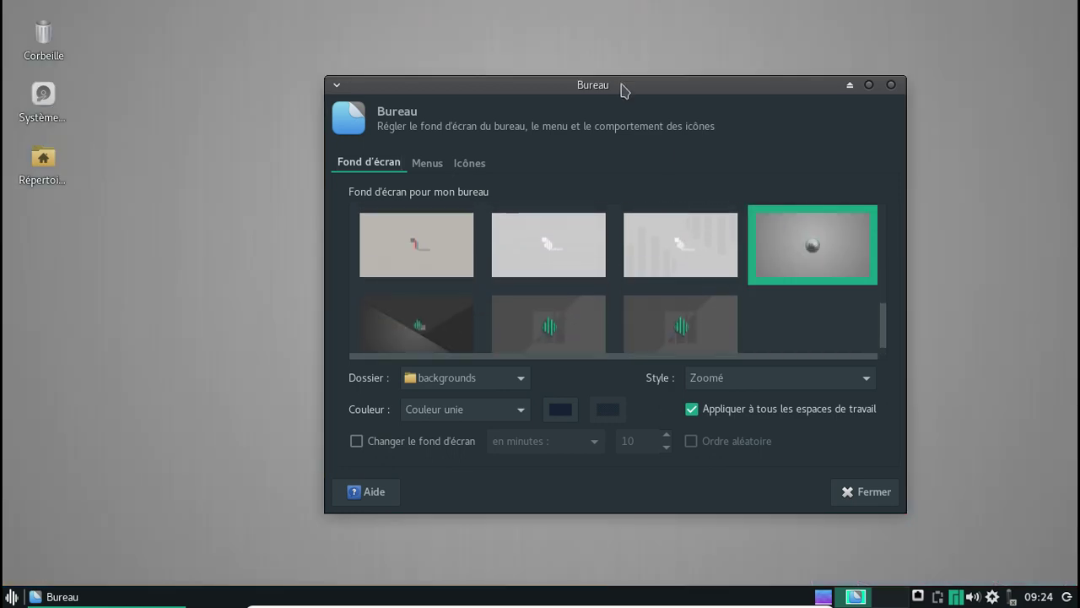
left_click_drag(625, 87, 601, 102)
left_click(398, 342)
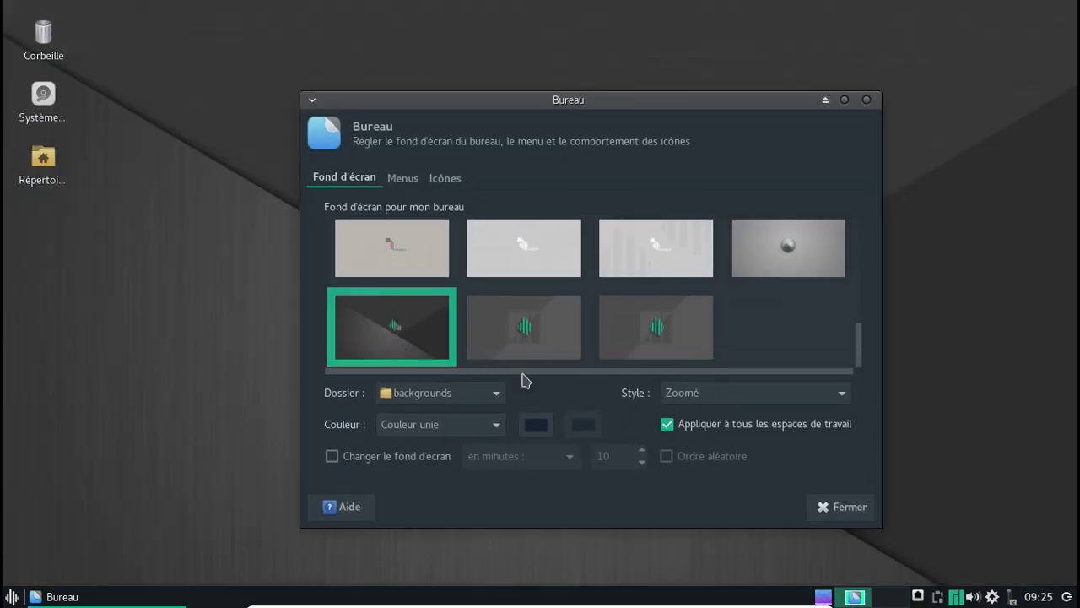
left_click(825, 509)
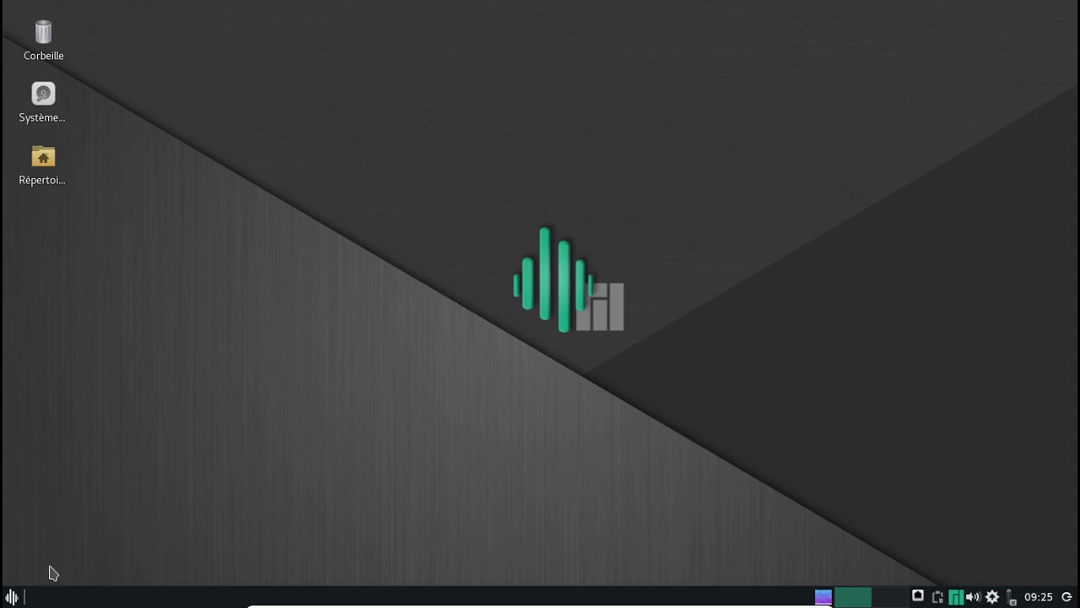
Log out of the session to view the restyled login screen, and log back in with the account password.
left_click(11, 597)
left_click(293, 205)
left_click(460, 263)
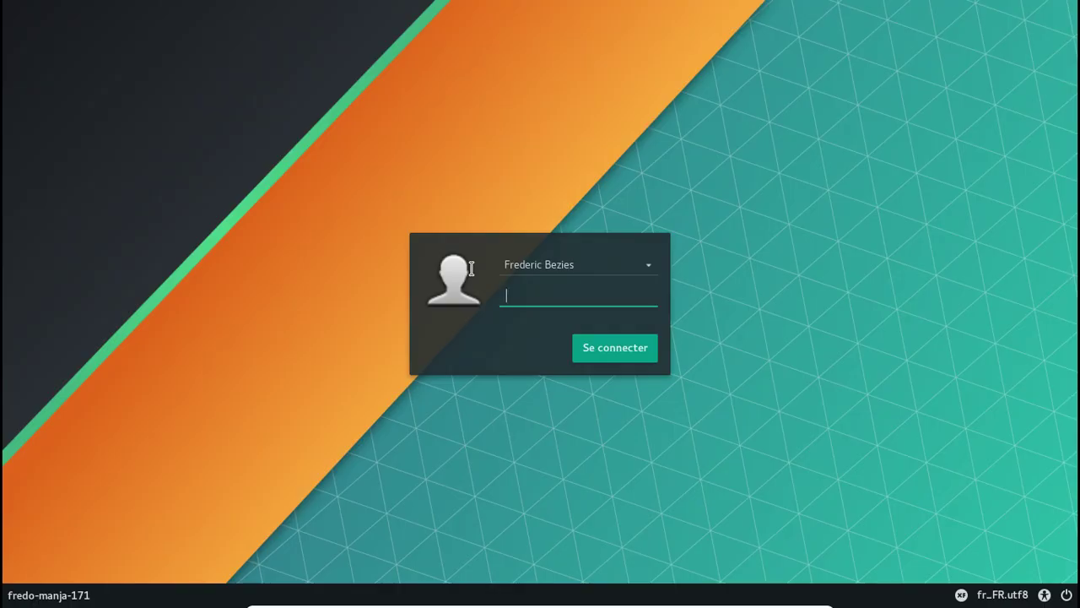
key("Return")
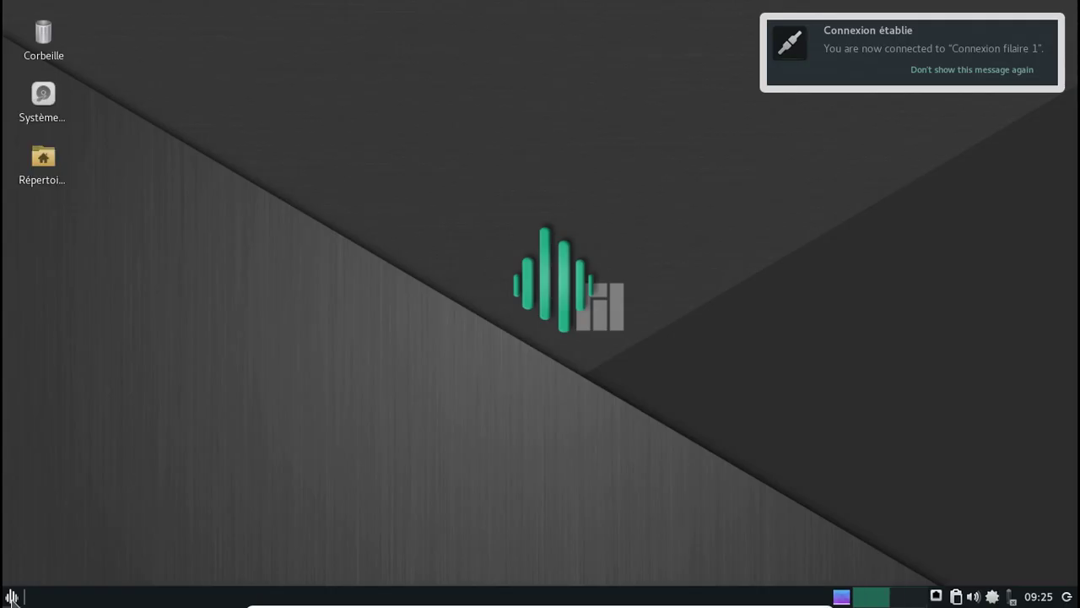
Reopen the LightDM GTK+ Greeter settings by searching for "light", and authenticate with the account password.
left_click(11, 598)
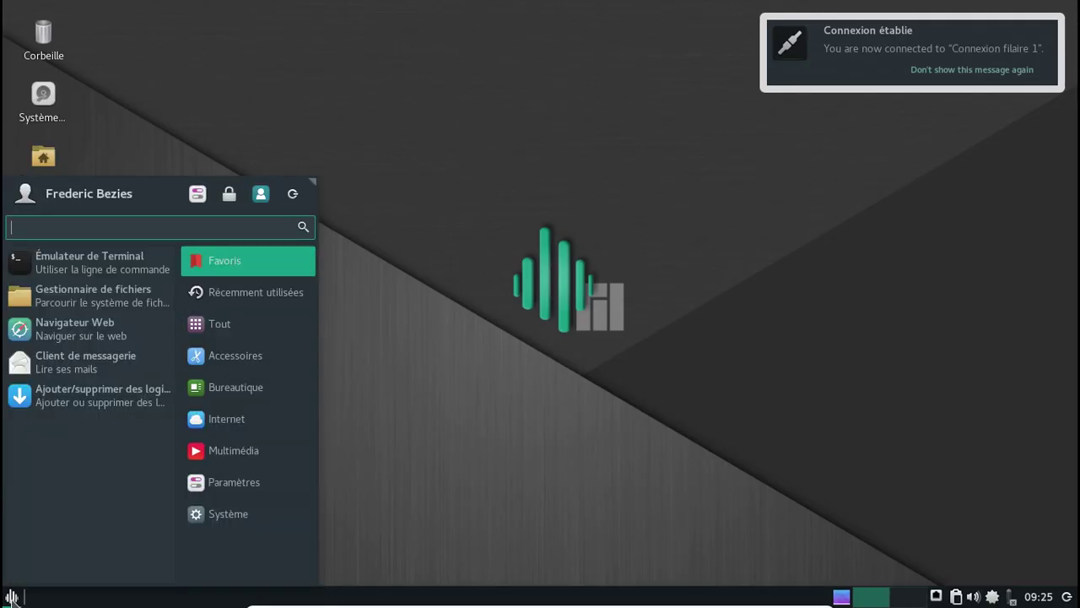
type("light")
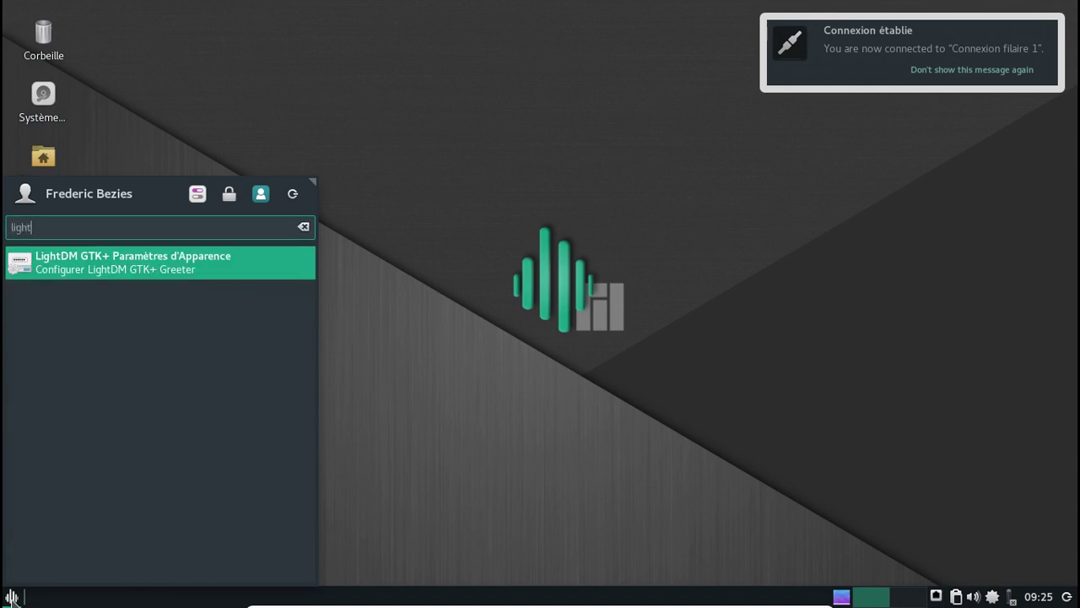
key("Return")
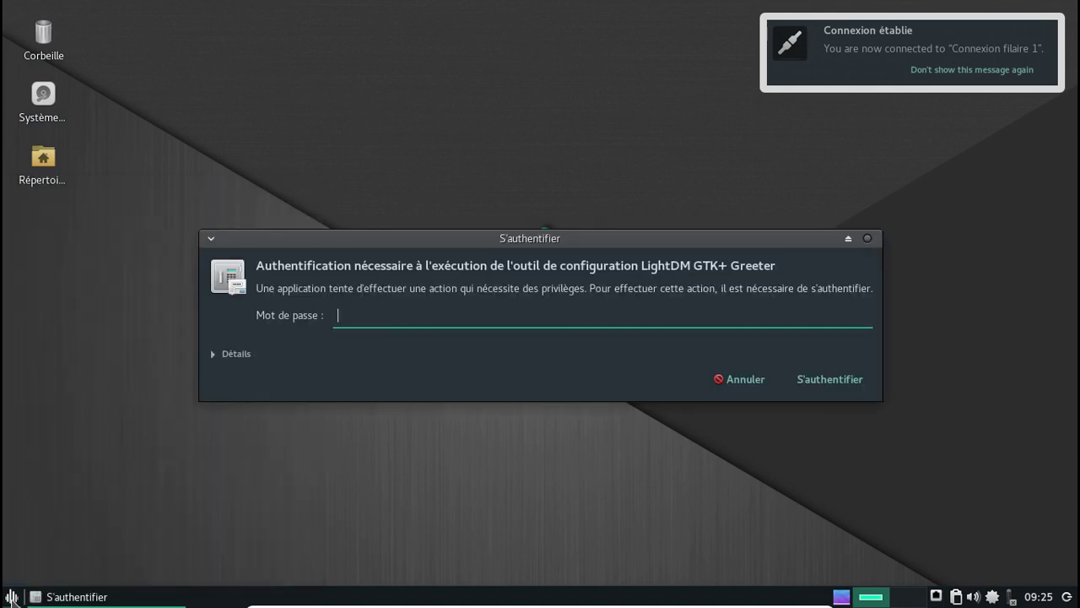
type("••••••••")
key("Return")
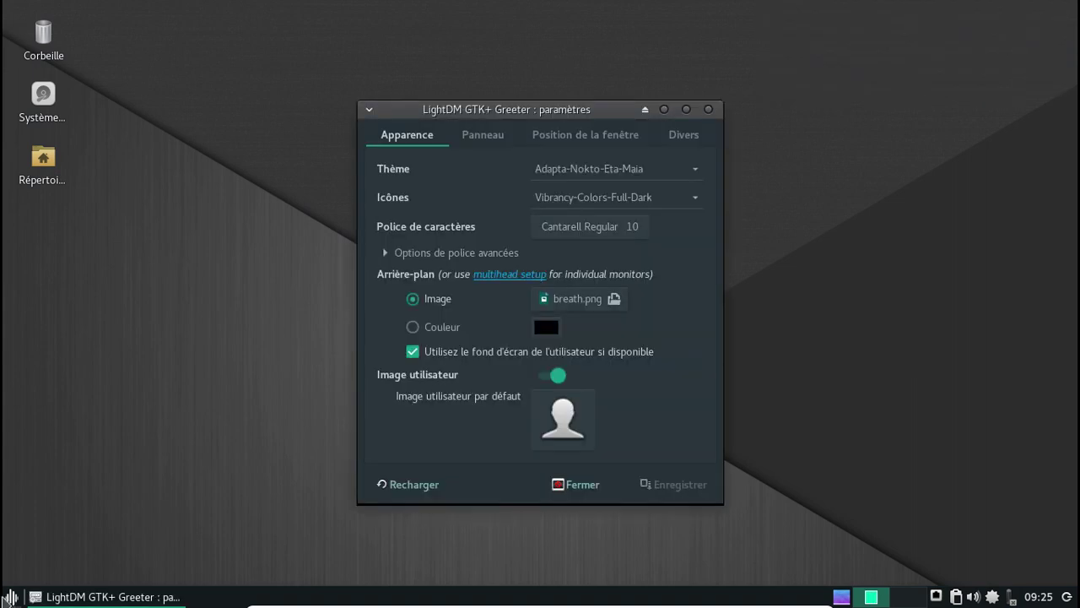
Set the login screen's background image to msx_wallpaper.png from /usr/share/backgrounds, and save and close the greeter settings.
left_click(606, 140)
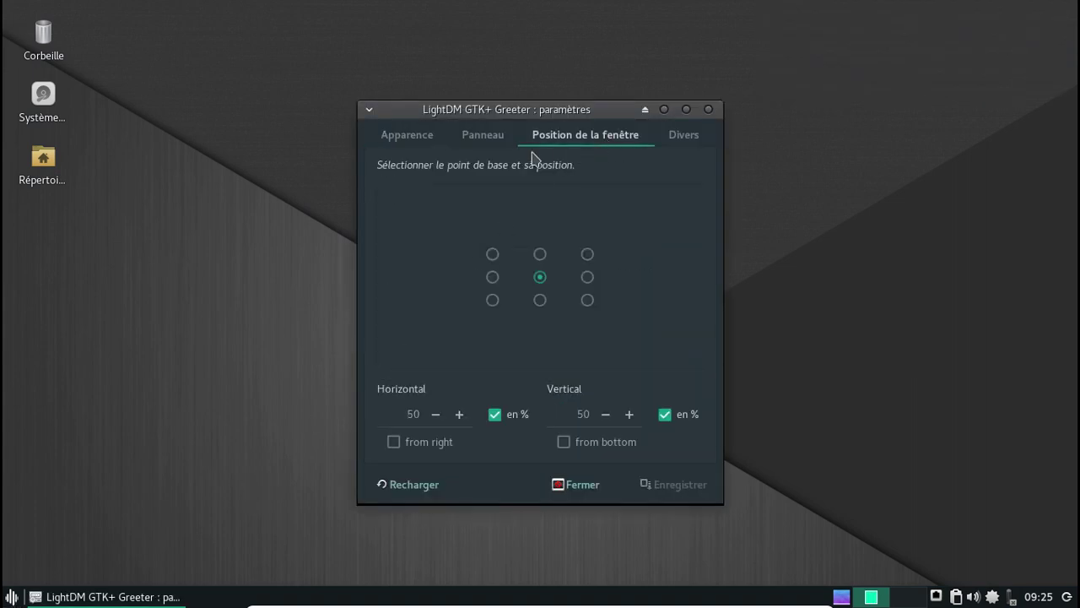
left_click(494, 145)
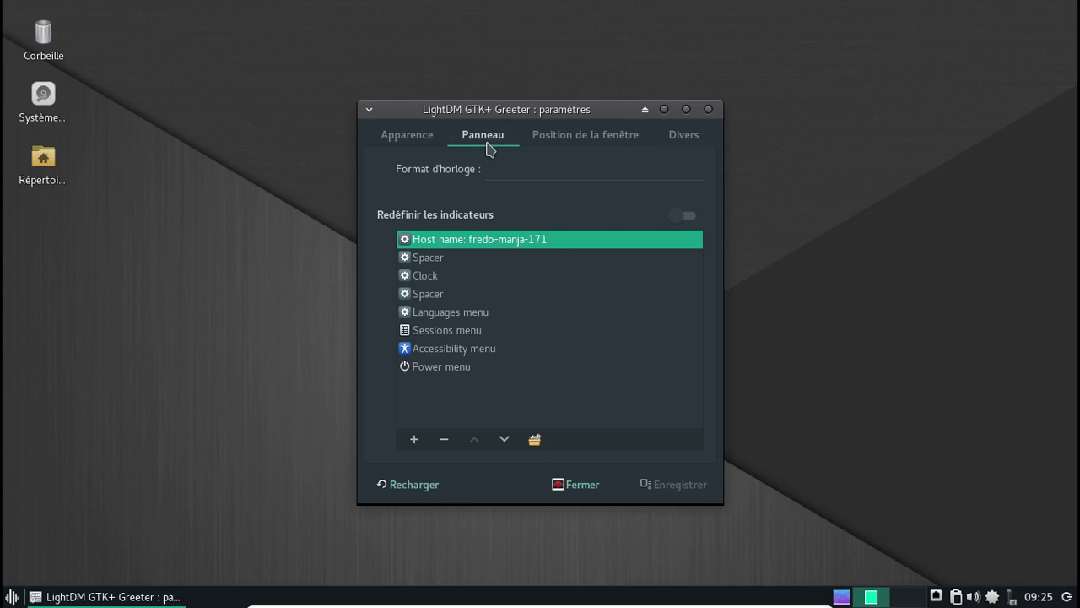
left_click(393, 142)
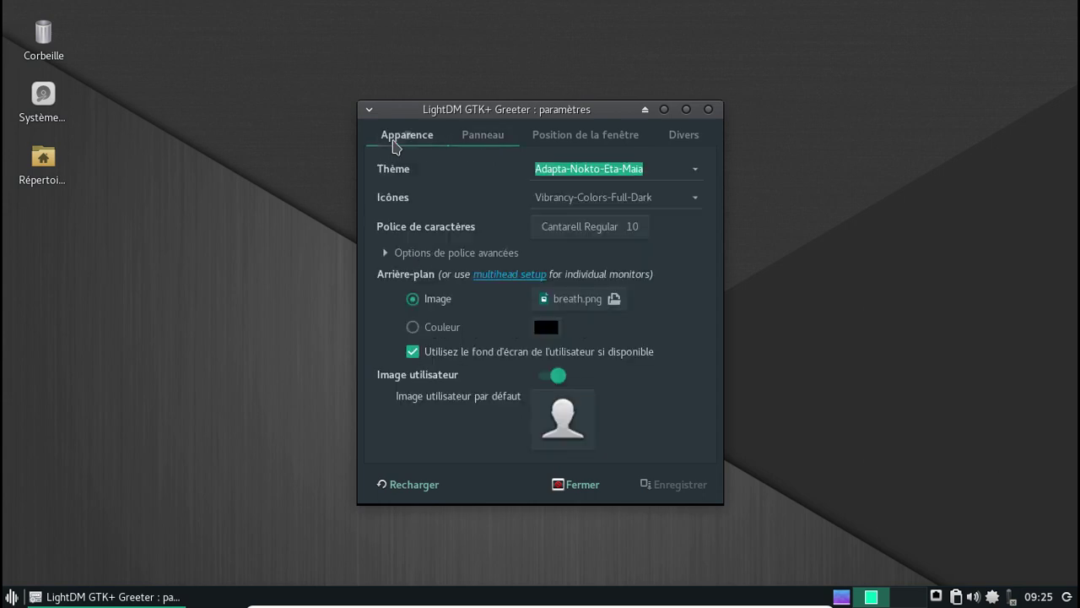
left_click(602, 309)
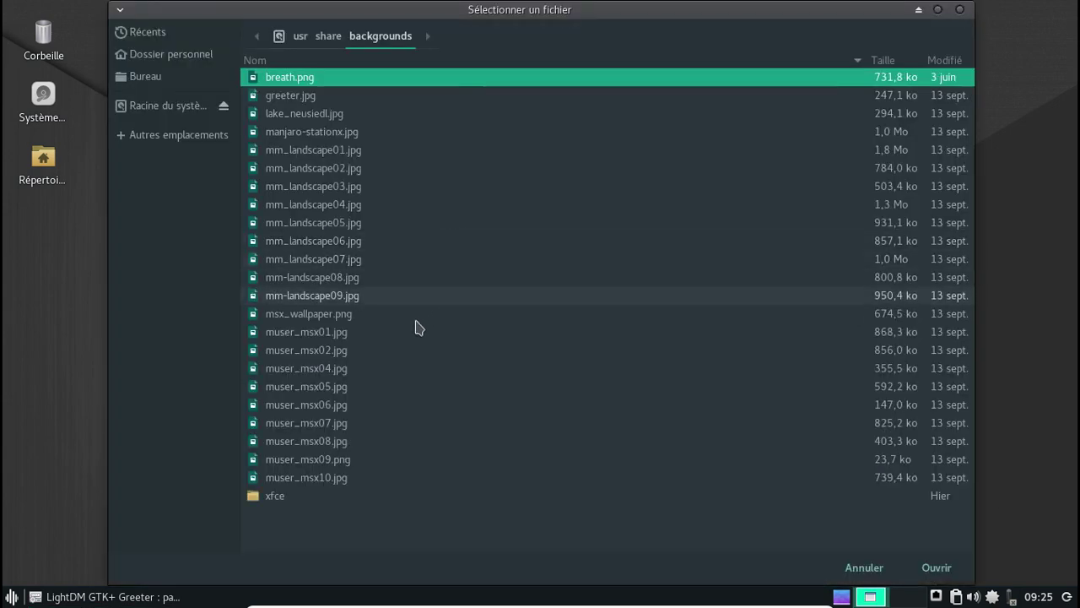
left_click(371, 314)
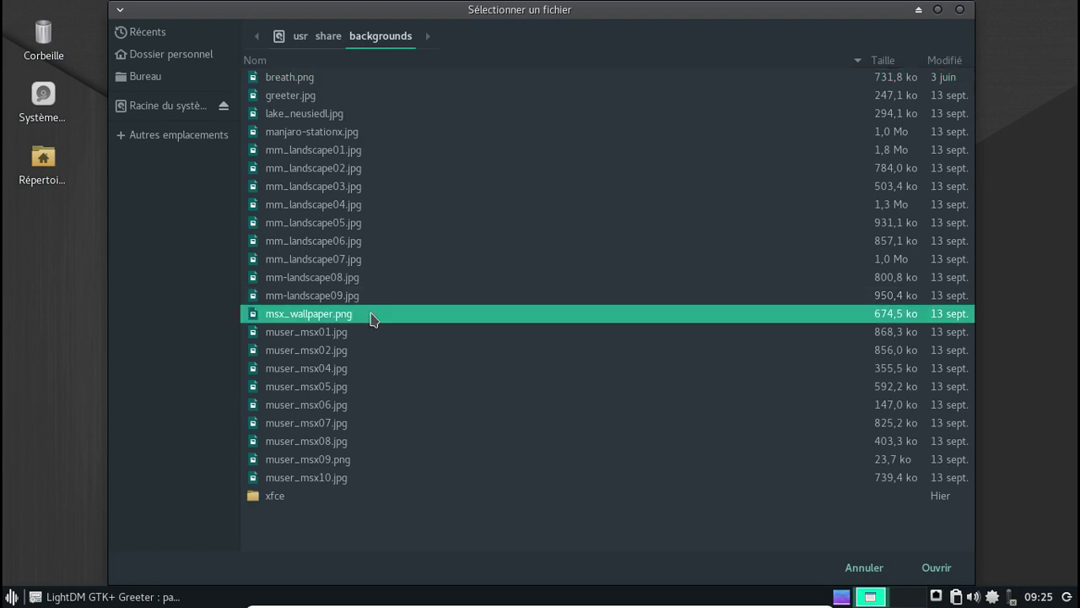
left_click(938, 567)
left_click(699, 490)
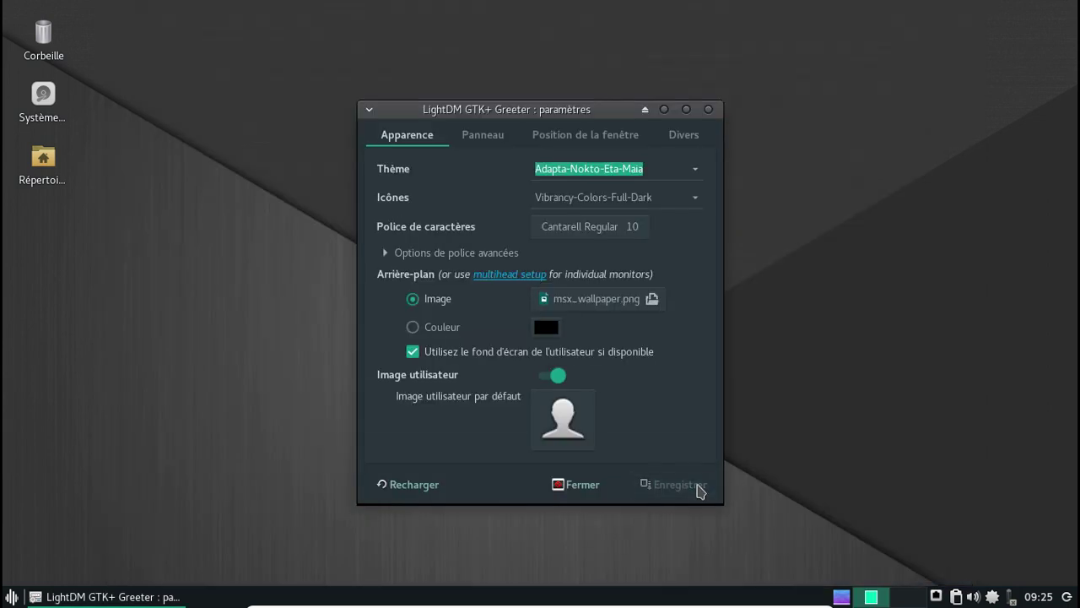
left_click(709, 109)
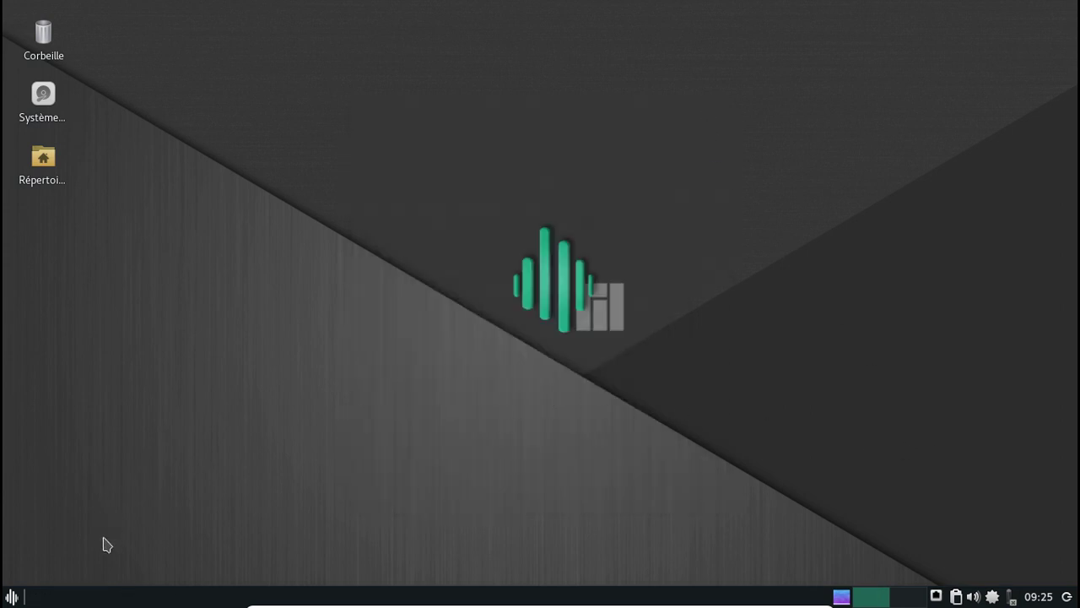
Log out to check the new login background, and sign in again with the account password.
left_click(10, 595)
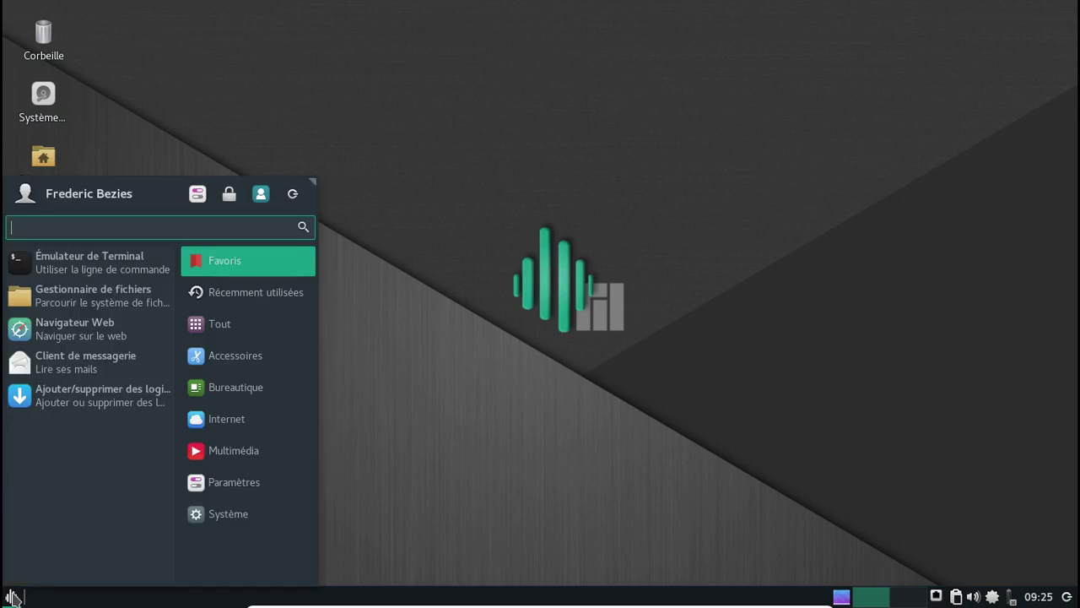
left_click(290, 194)
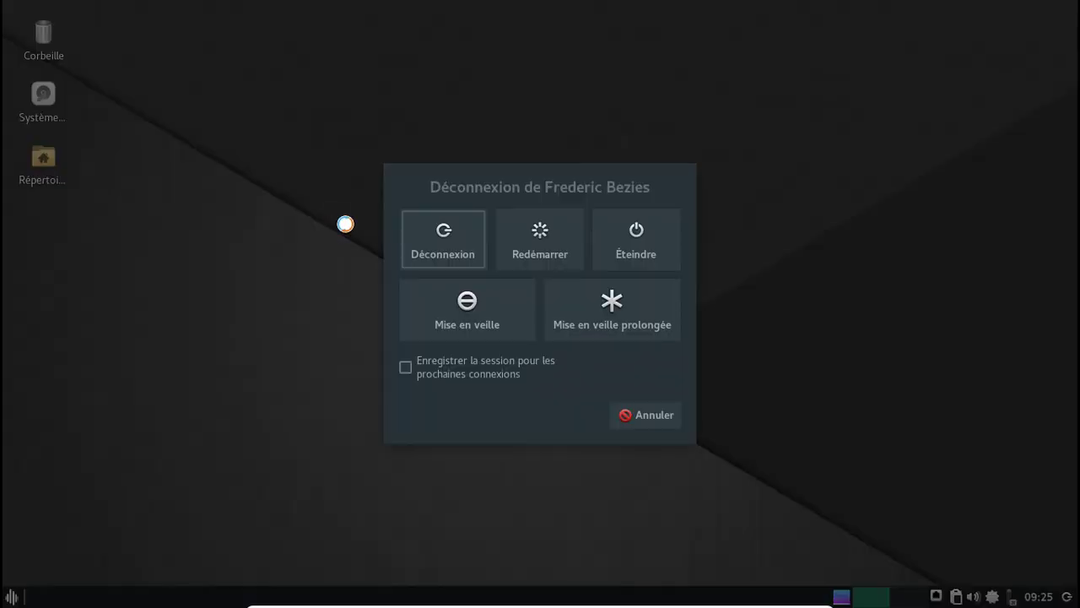
left_click(431, 236)
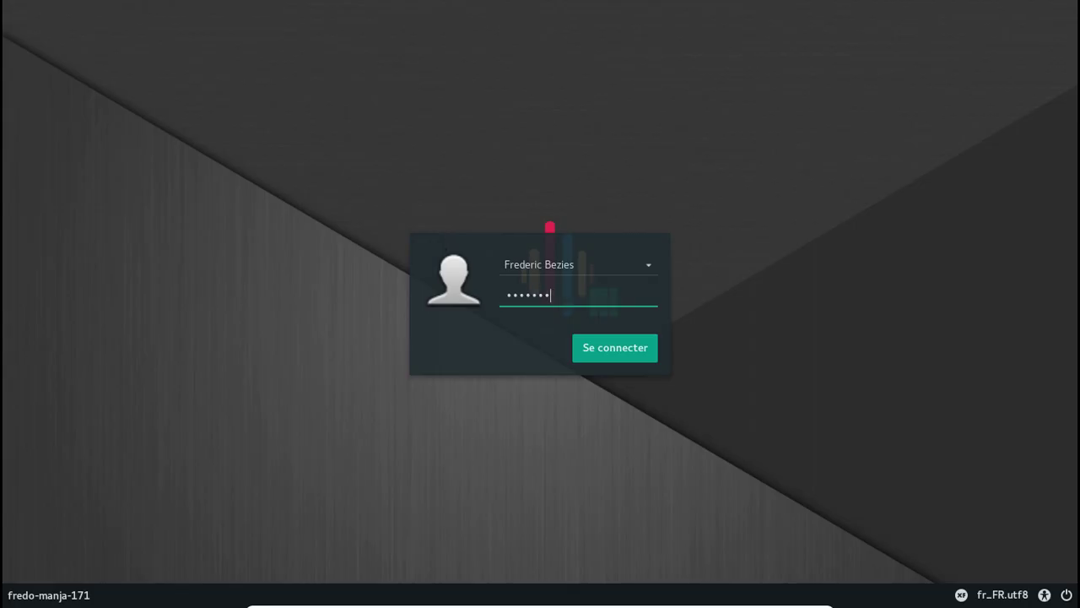
key("Return")
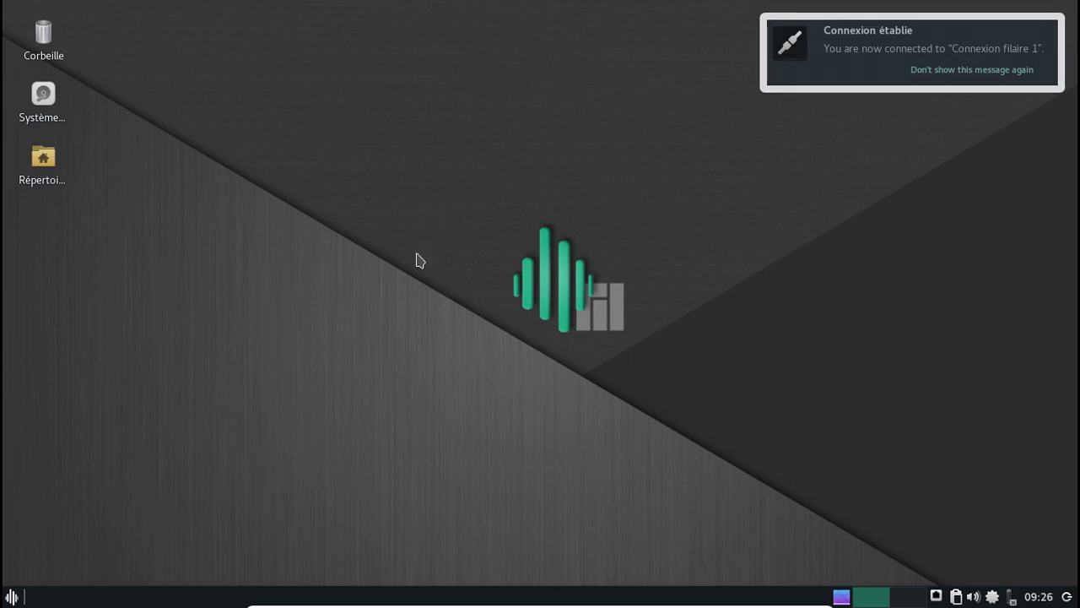
Search the applications for "mido" and launch the matching program.
left_click(13, 597)
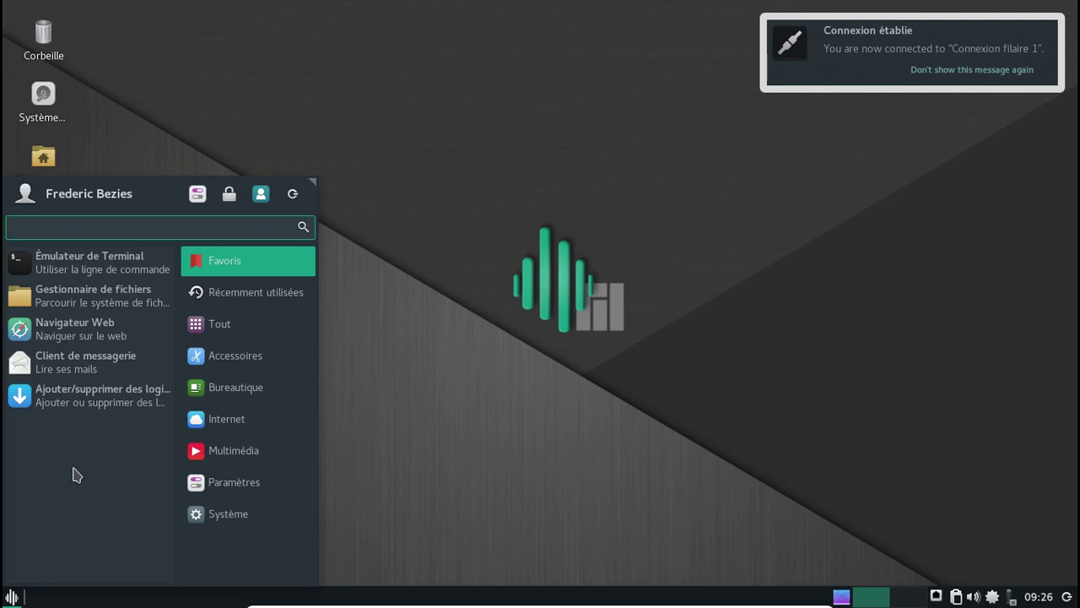
type("mido")
key("Return")
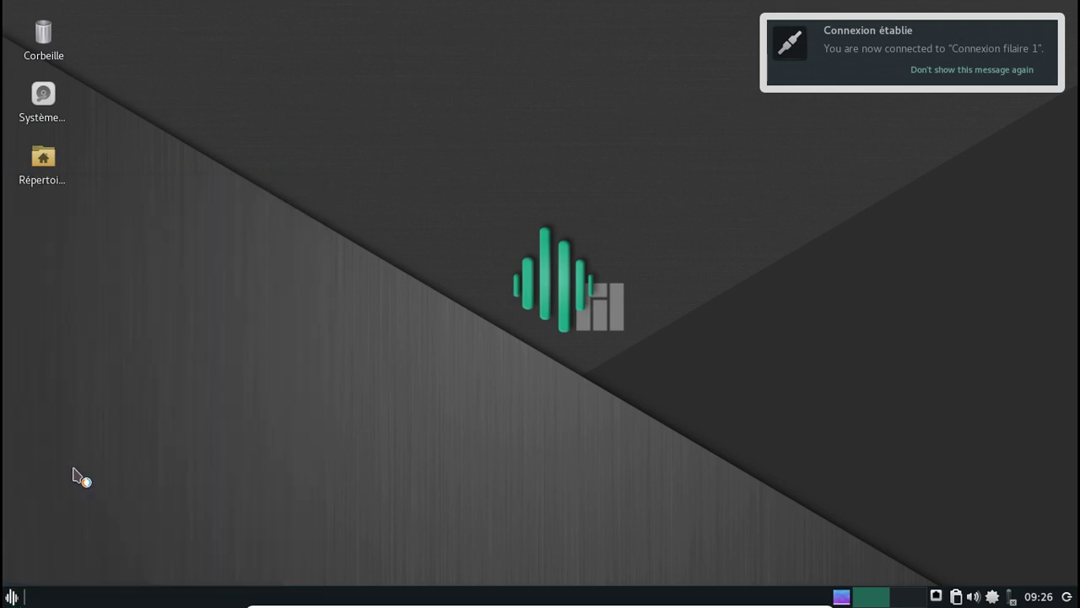
Dismiss the network connection notification, load manjaro.org in the web browser, and move and enlarge the browser window.
left_click(1051, 45)
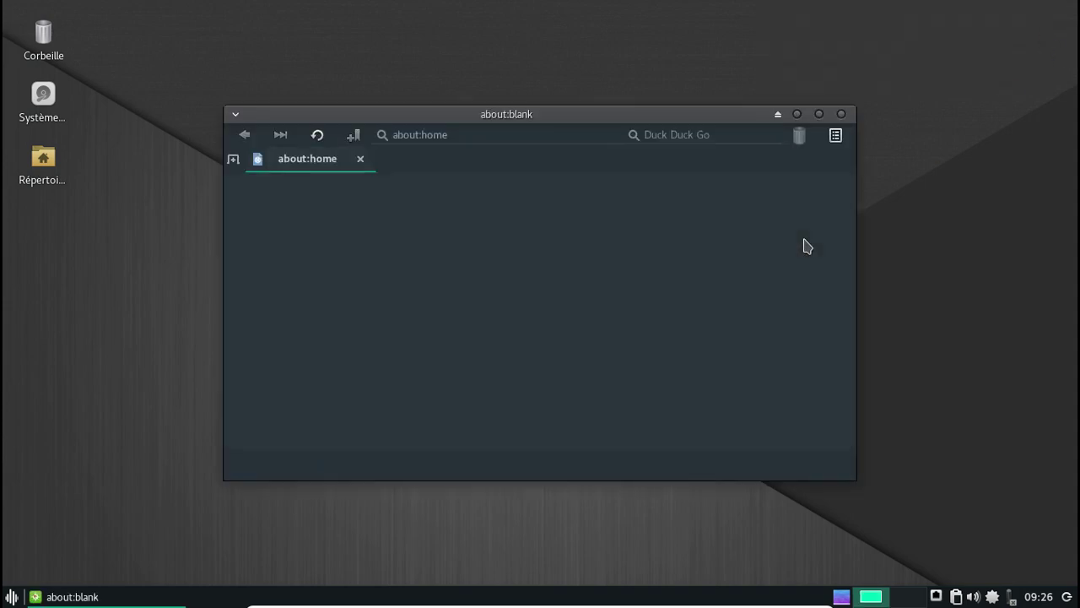
left_click(490, 129)
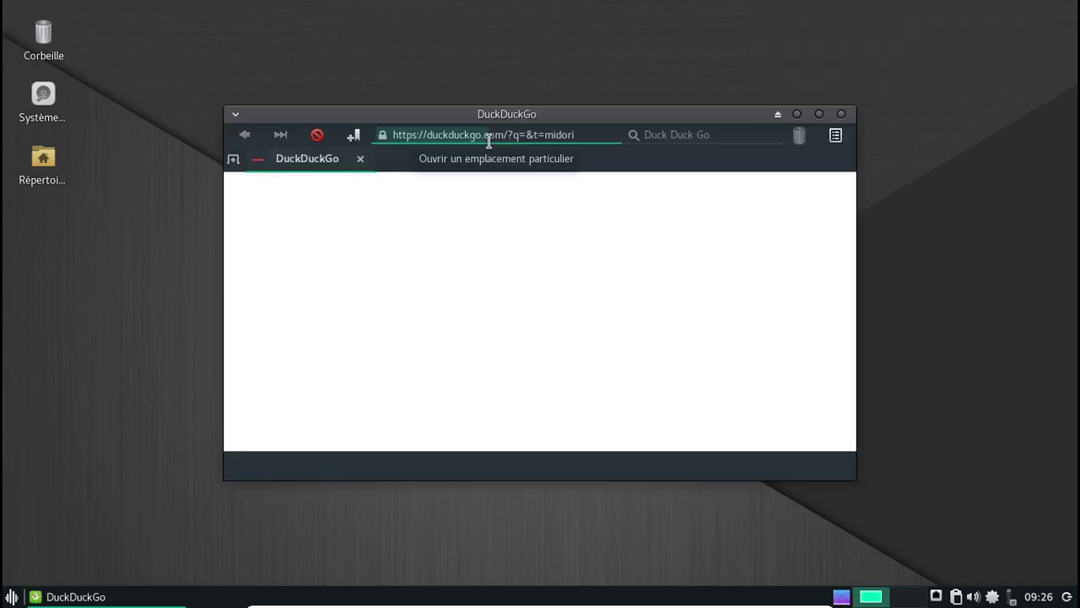
type("mna")
key("shift+End")
key("Delete")
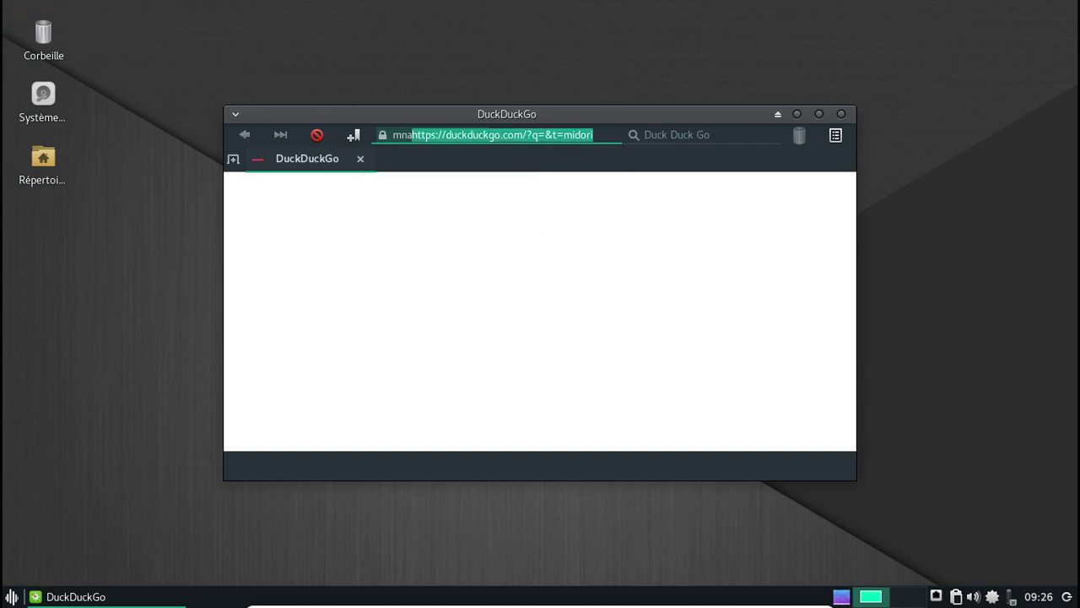
key("BackSpace")
key("BackSpace")
type("anjar")
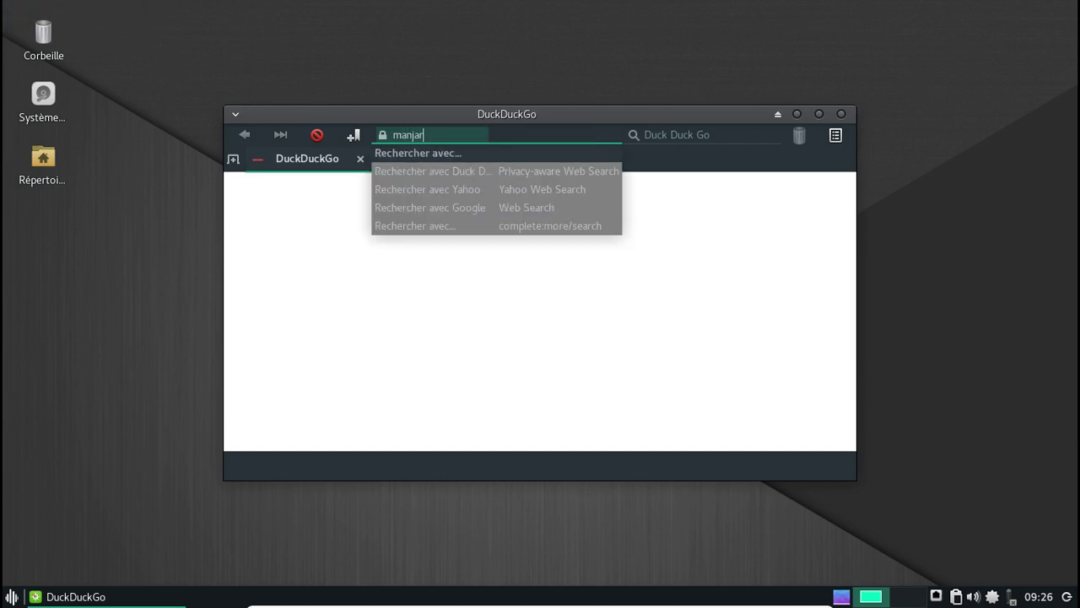
type("o.org")
key("Return")
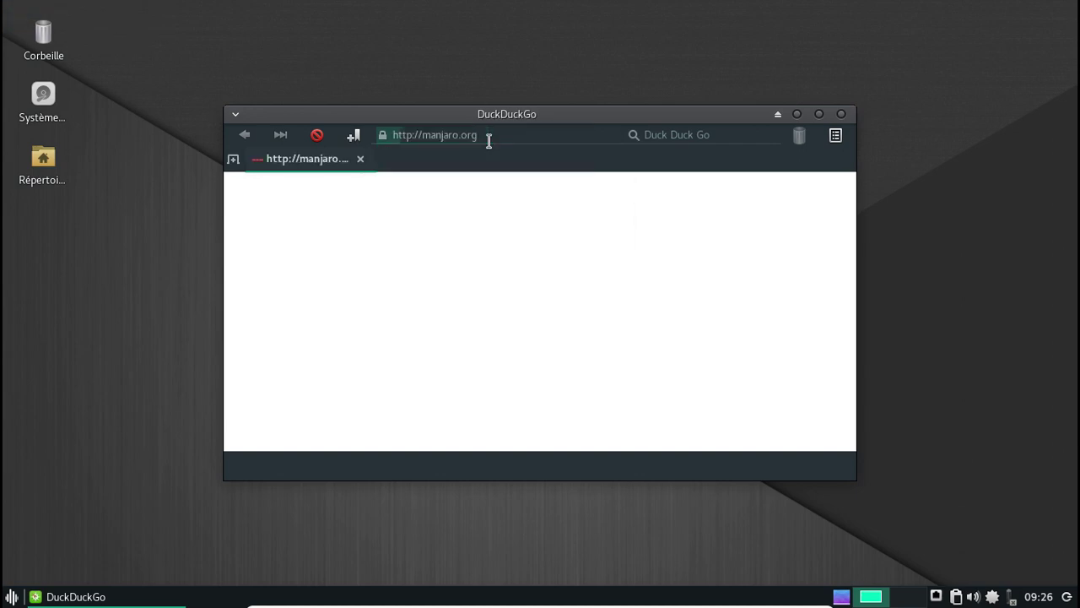
left_click_drag(608, 111, 528, 36)
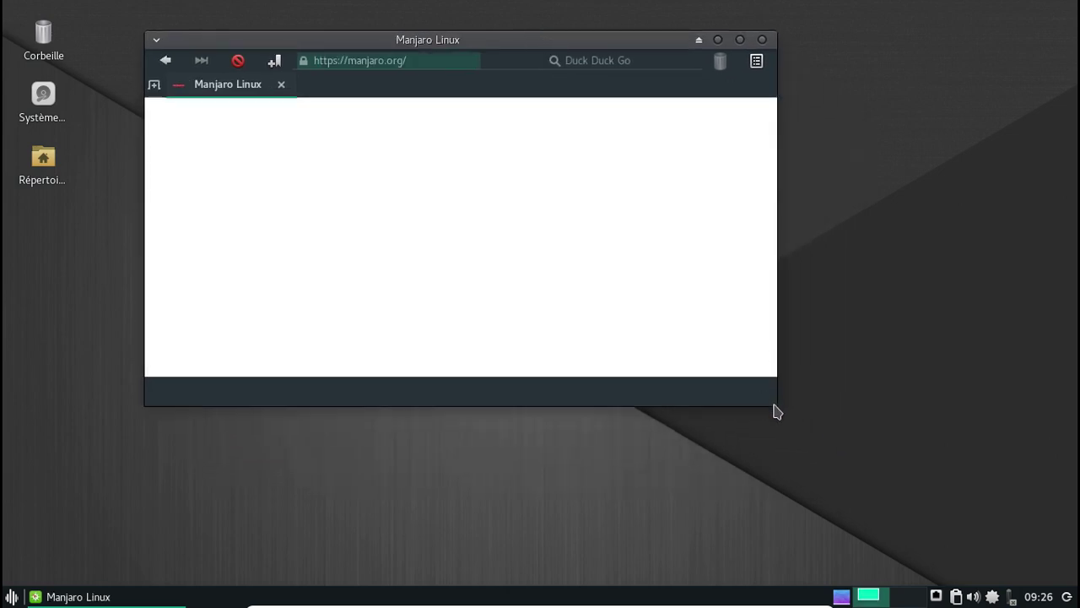
left_click_drag(778, 411, 950, 538)
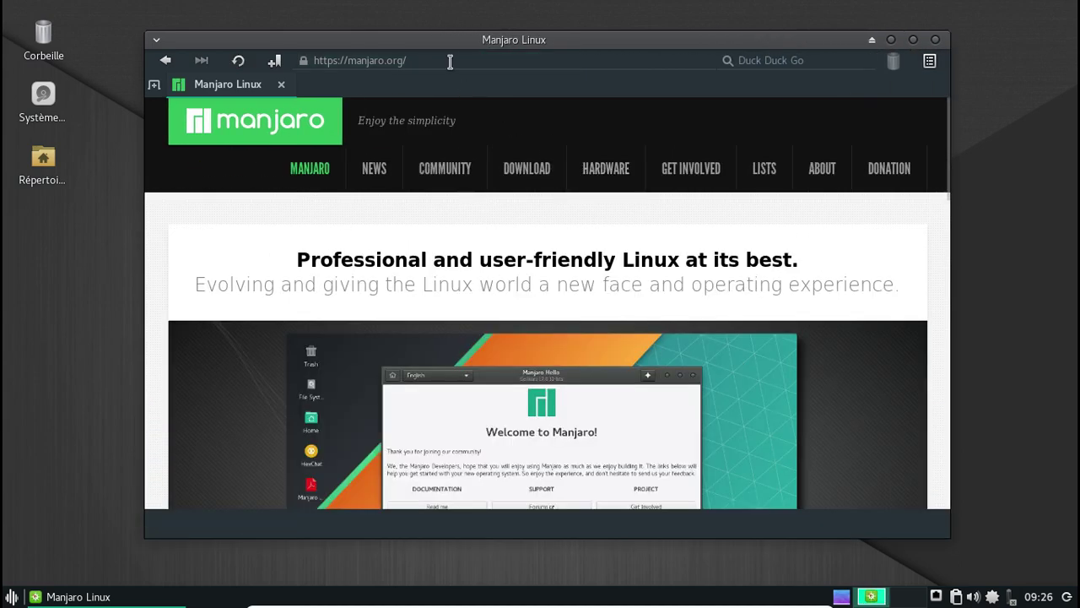
Search the web with DuckDuckGo for "manjaro mirrors".
left_click(780, 61)
type("manja")
key("BackSpace")
key("BackSpace")
type("anjaro")
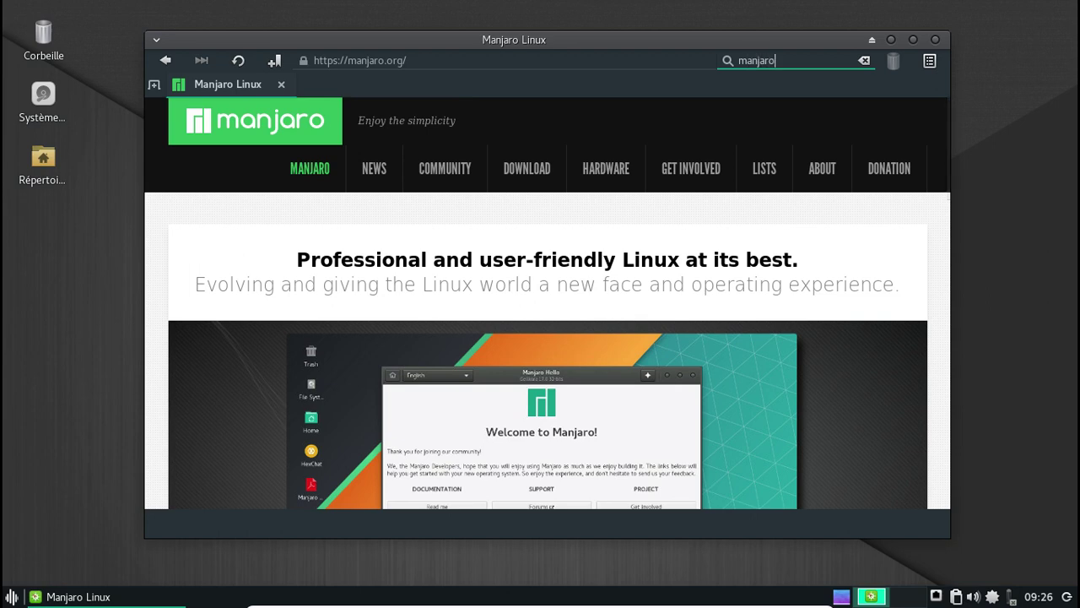
type(" mirrors")
key("Return")
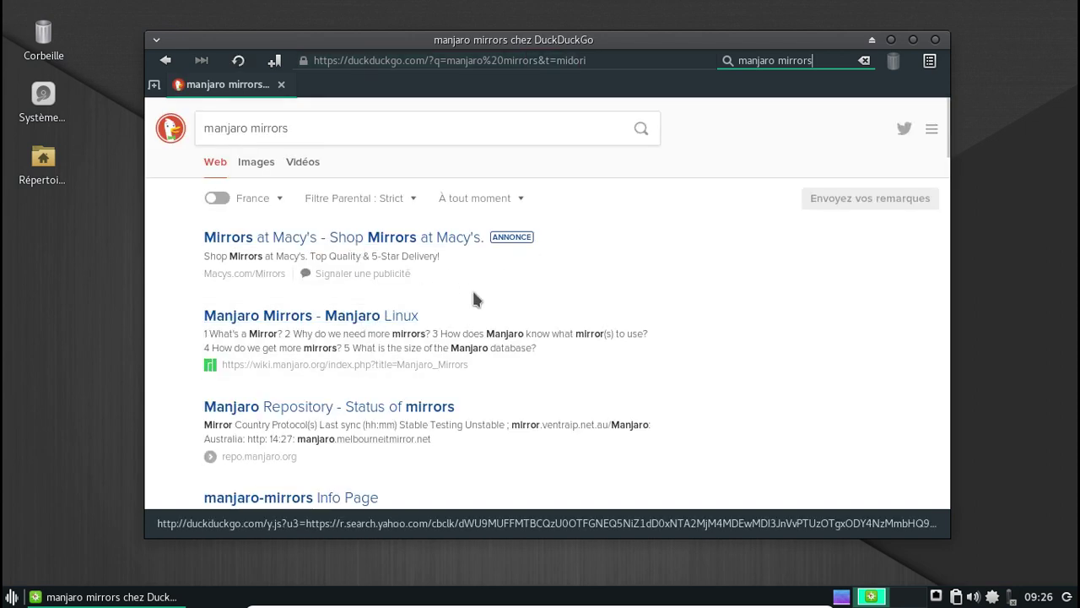
Look through the search results and open the "Manjaro Repository - Status of mirrors" page.
scroll(477, 301, "down", 5)
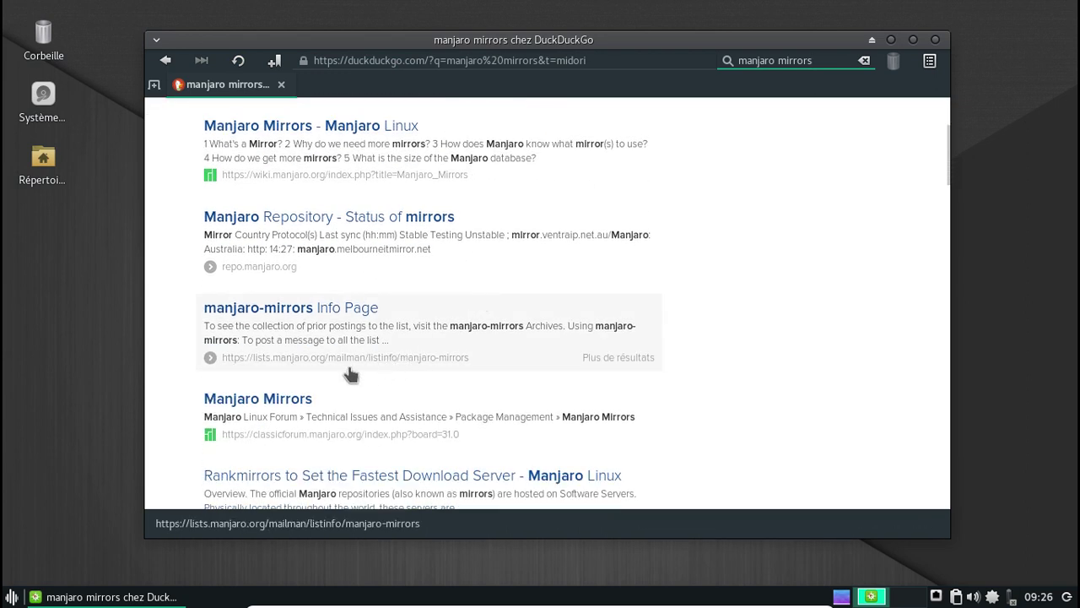
scroll(350, 371, "down", 2)
scroll(350, 374, "down", 5)
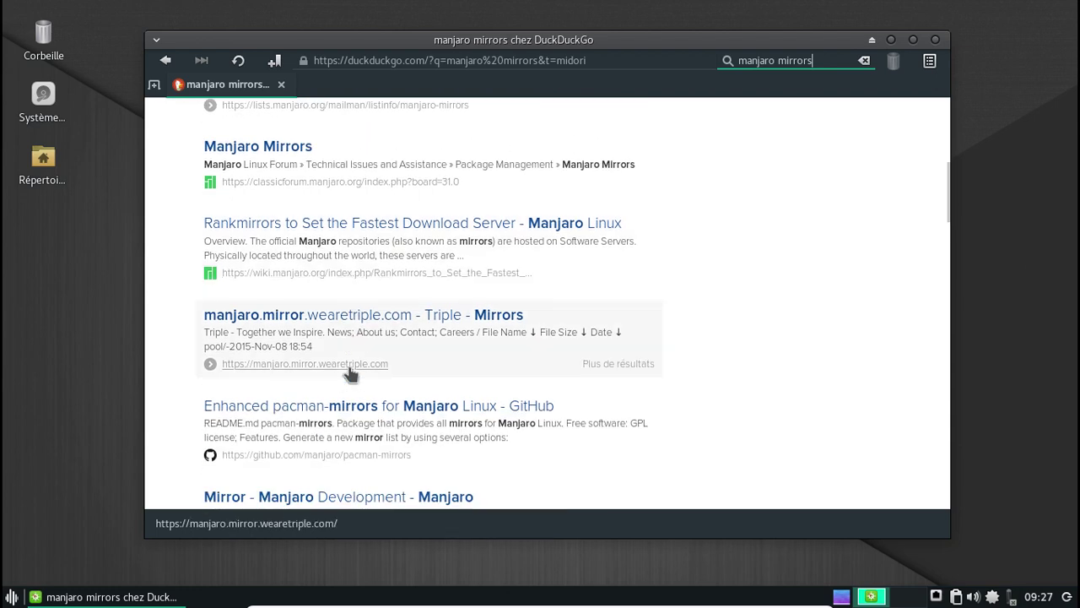
scroll(349, 374, "down", 2)
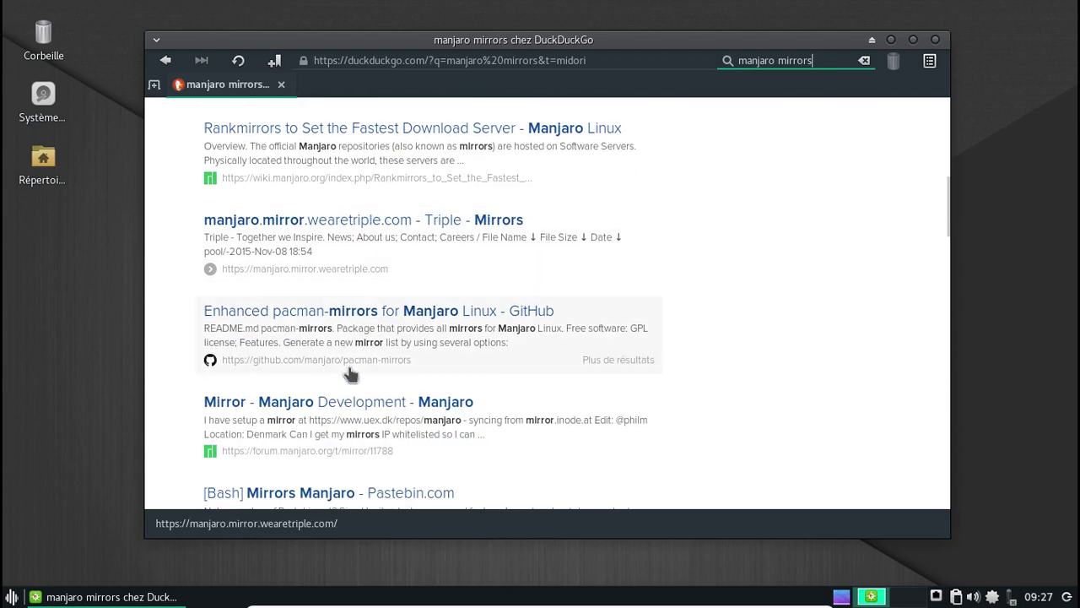
scroll(350, 374, "up", 5)
scroll(349, 373, "up", 2)
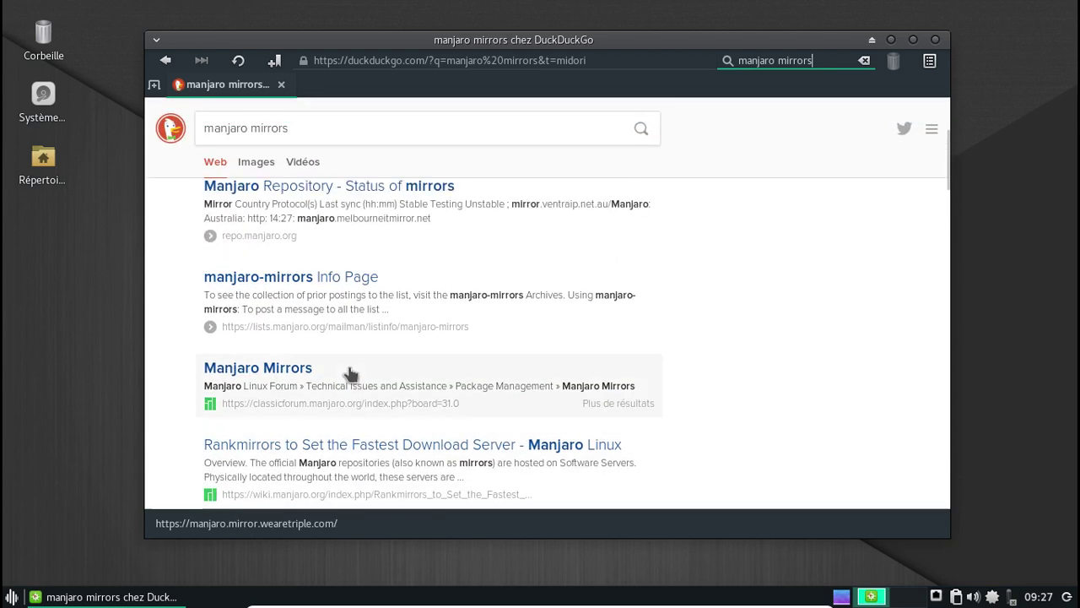
scroll(346, 376, "up", 2)
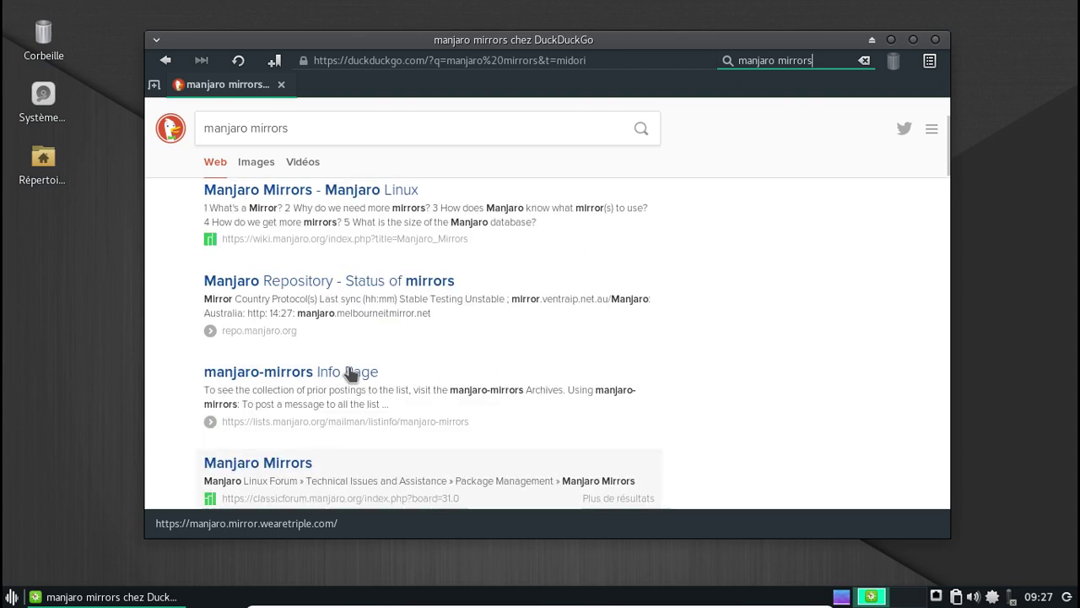
left_click(352, 287)
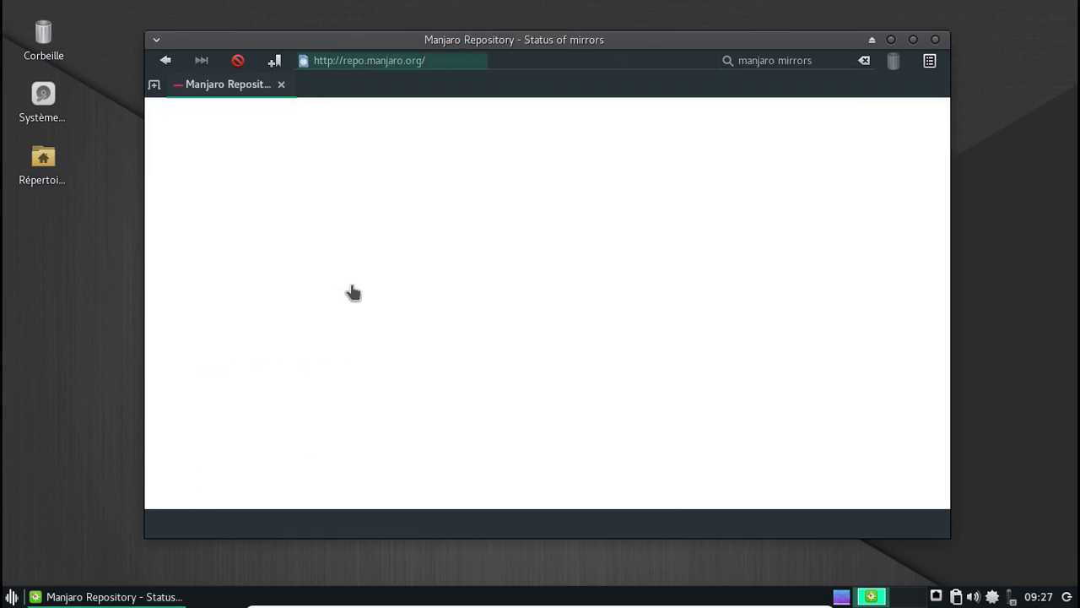